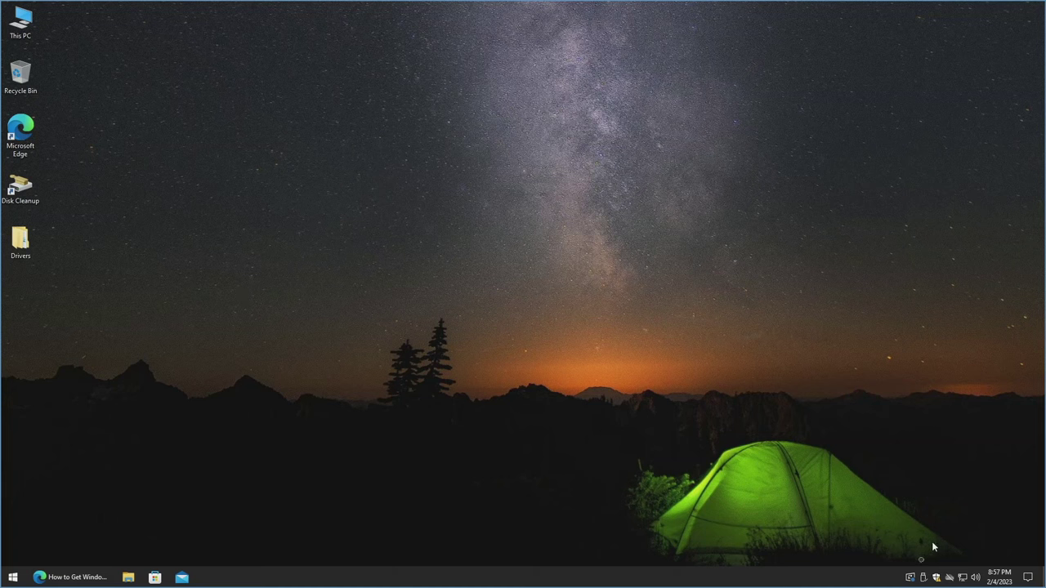
- Examine the Windows 11 upgrade offer on the Windows Update page in Settings, and close Settings
mouse_move(910, 580)
left_click(13, 577)
left_click(11, 529)
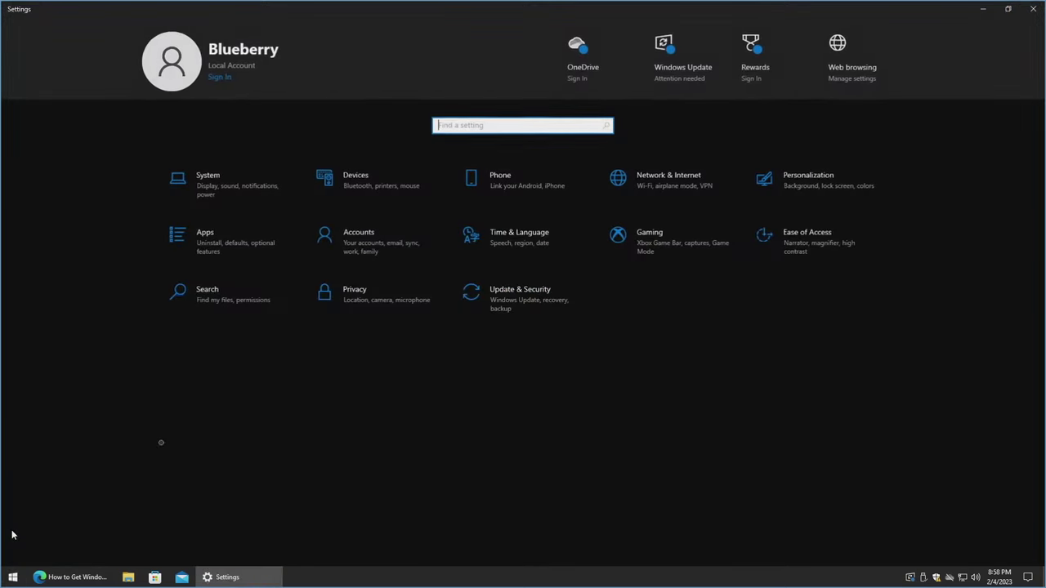
left_click(501, 309)
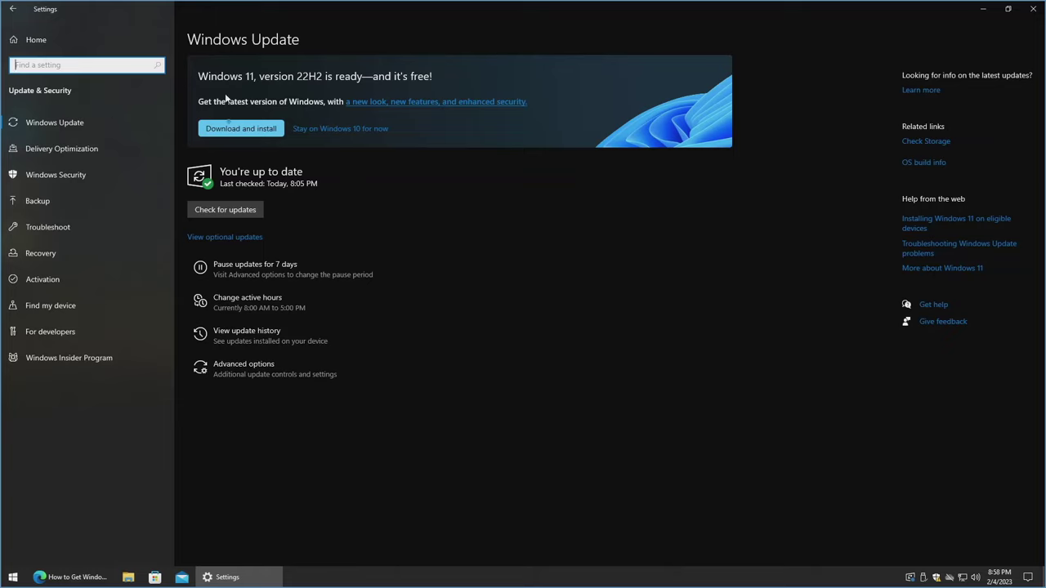
left_click(231, 129)
left_click(1032, 9)
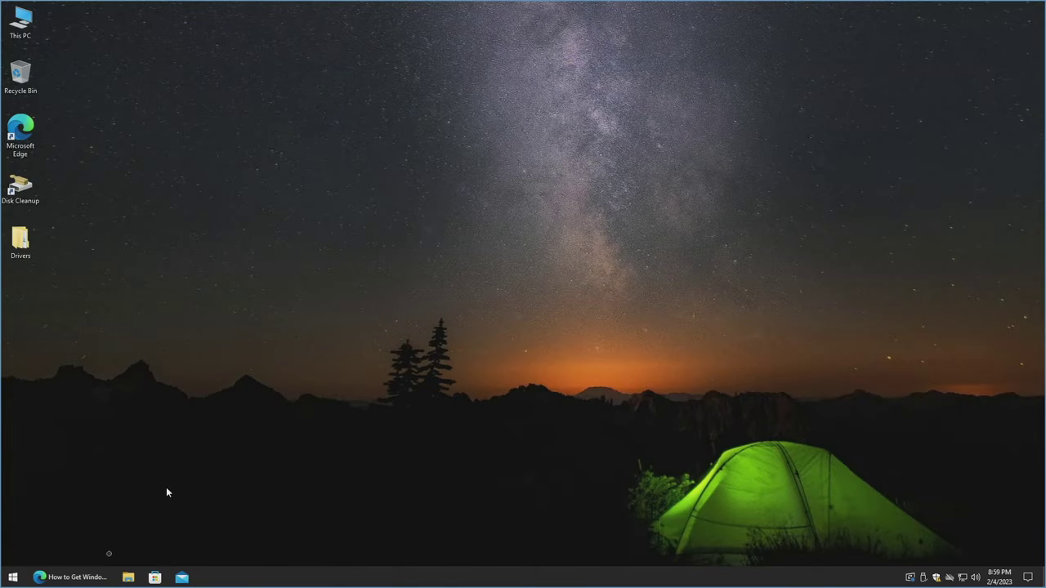
- Review the storage and memory entries of the Windows 11 minimum system requirements on the open Microsoft page in Edge
mouse_move(97, 582)
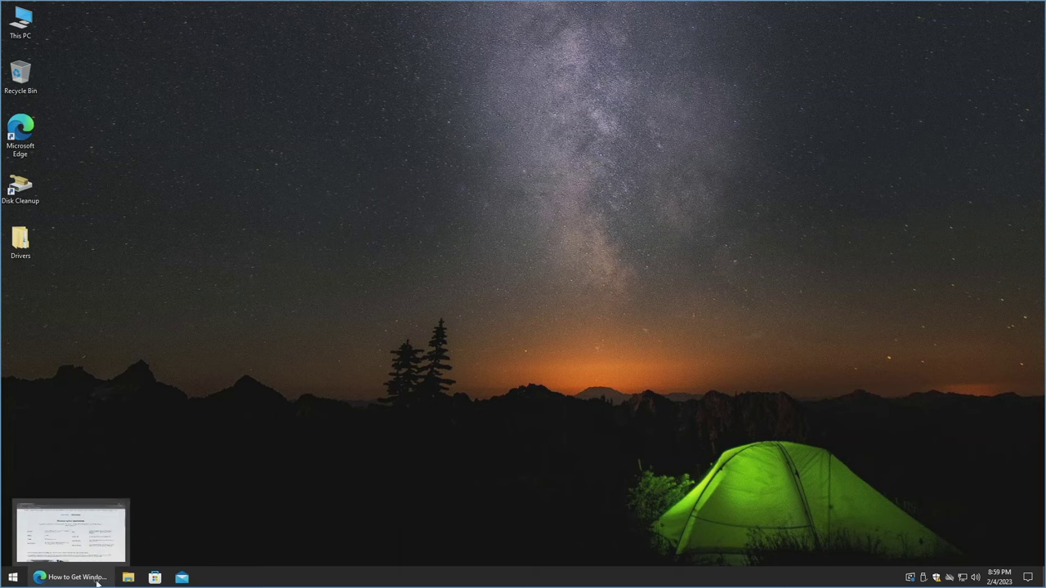
left_click(71, 533)
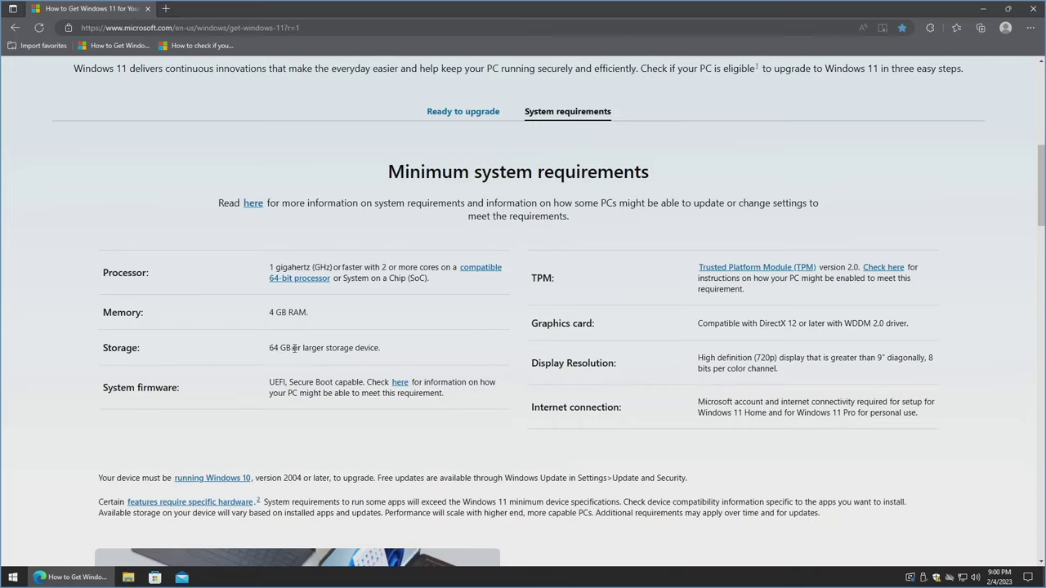
left_click_drag(294, 349, 269, 348)
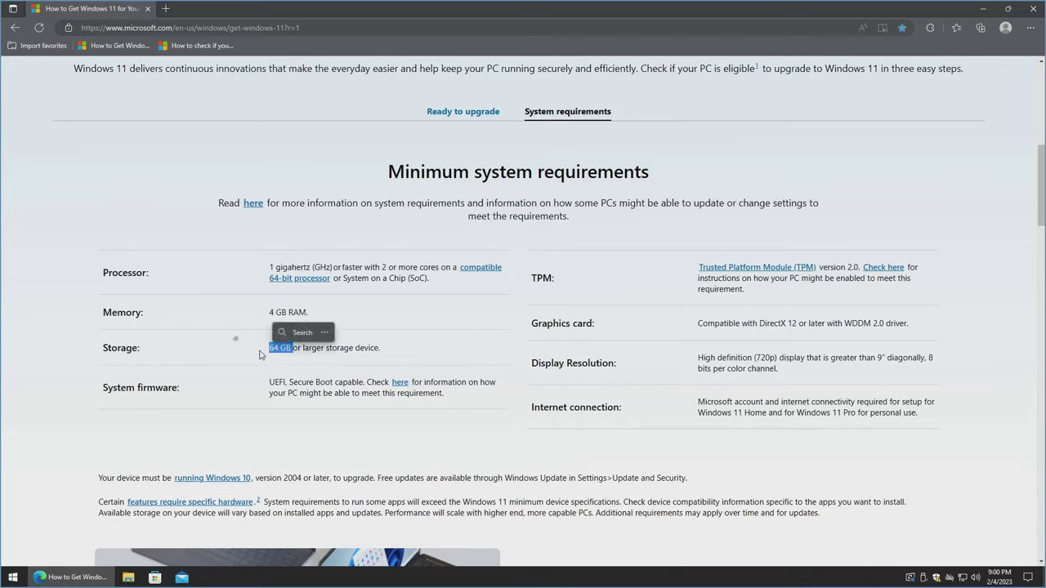
left_click(235, 343)
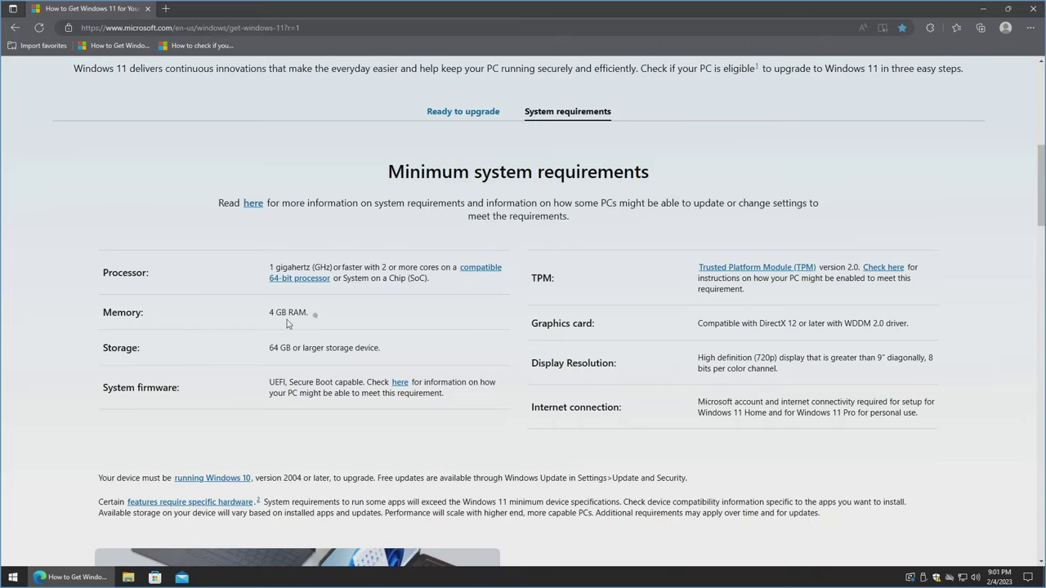
left_click_drag(309, 313, 272, 314)
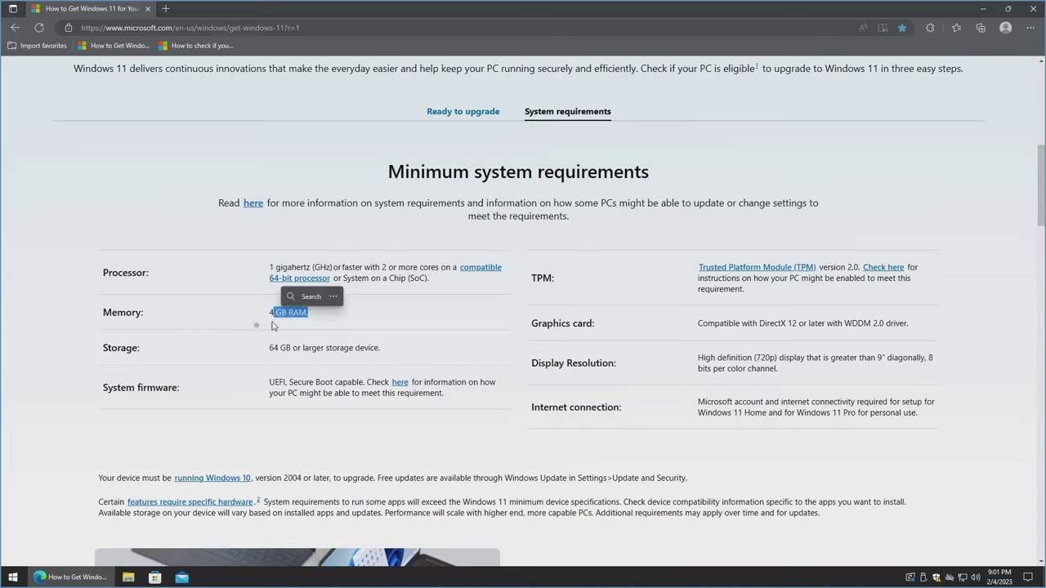
left_click(248, 326)
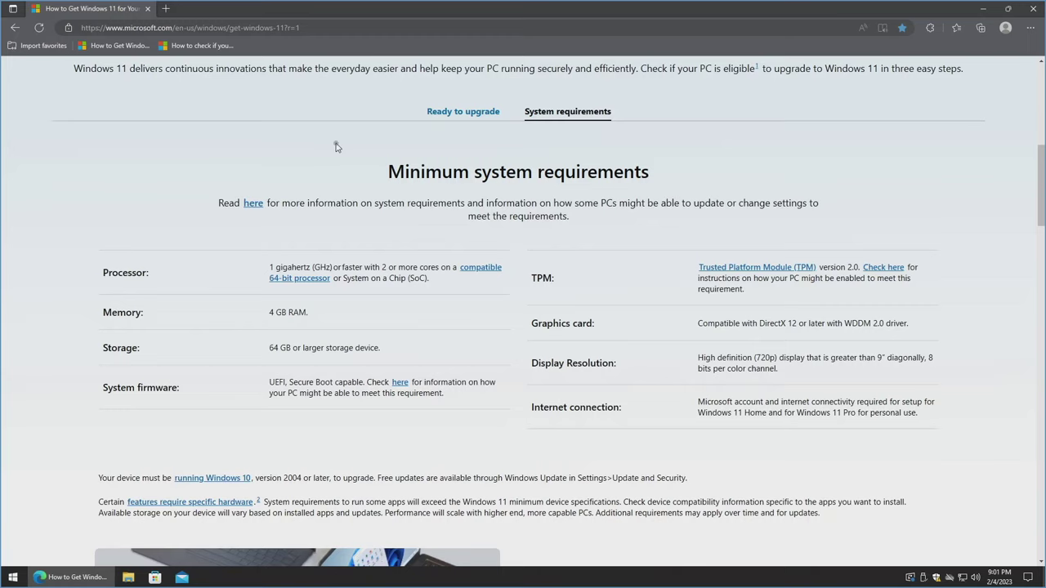
- Download the PC Health Check installer from the bookmarked Microsoft support article on device requirements and run it
left_click(201, 47)
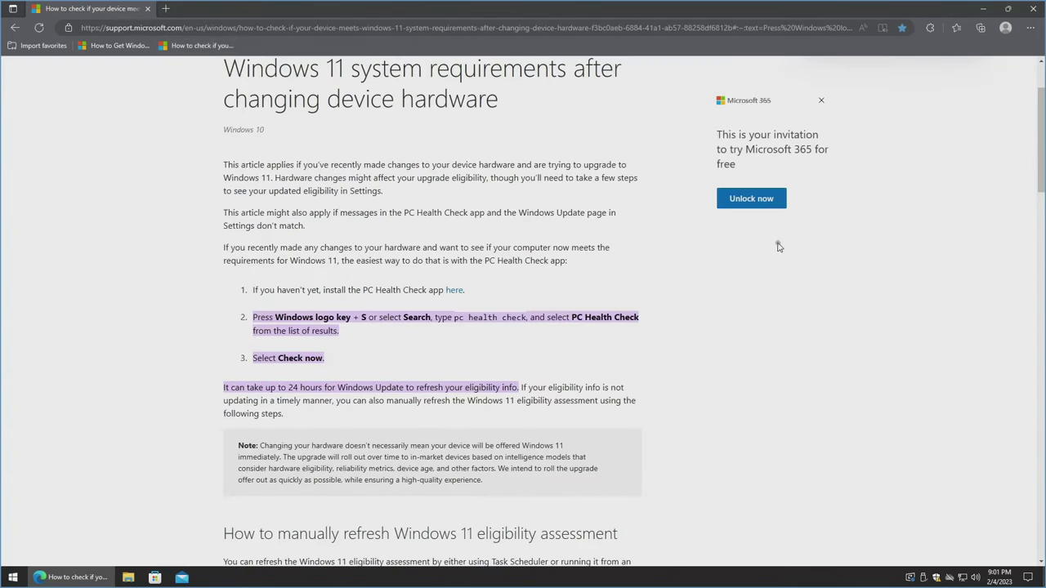
left_click(457, 291)
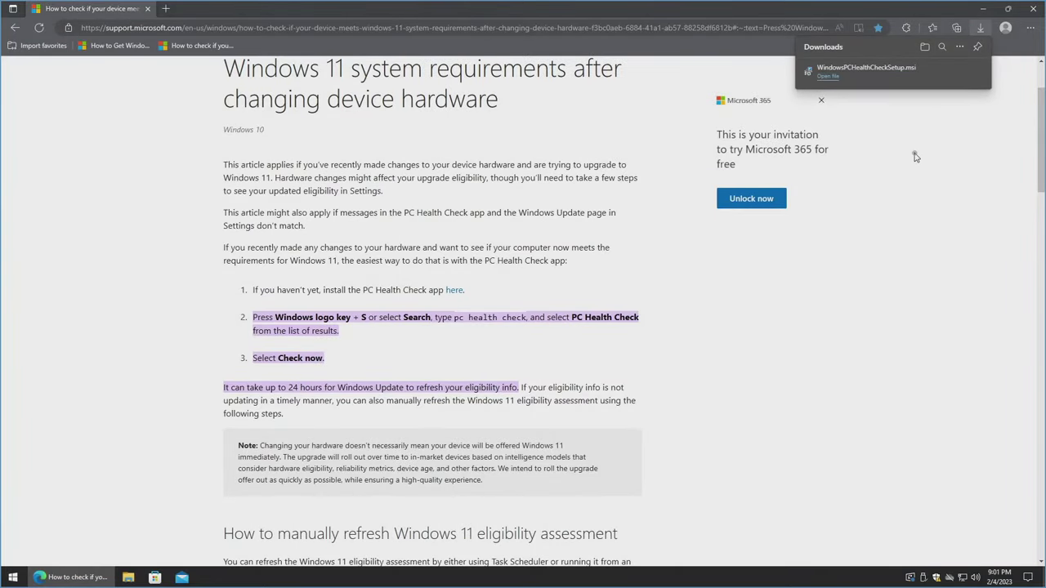
left_click(828, 76)
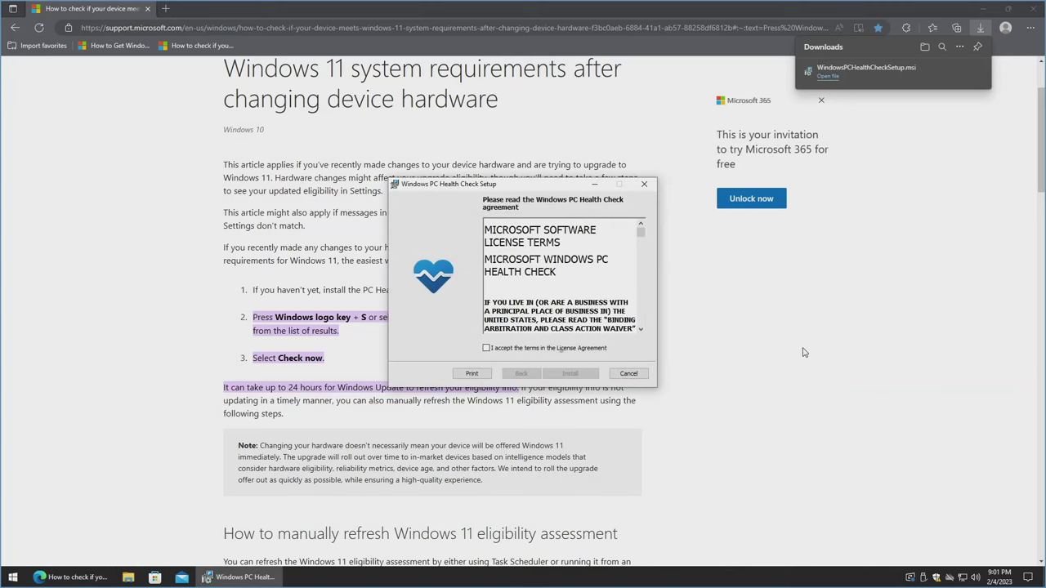
- Accept the license terms, install Windows PC Health Check, and finish setup with the app set to open
left_click(529, 349)
left_click(577, 374)
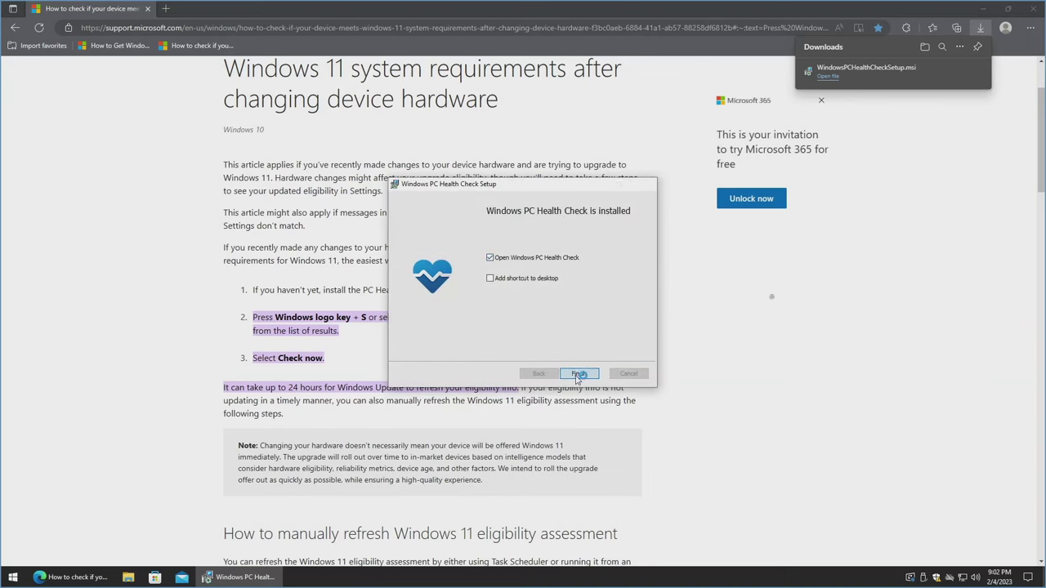
left_click(579, 373)
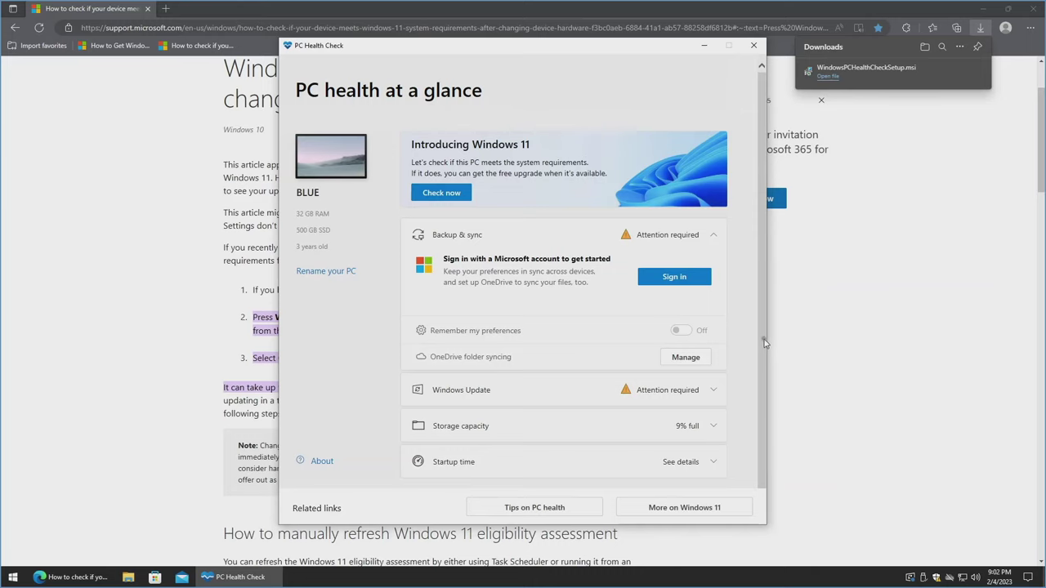
- Run the Windows 11 compatibility check in PC Health Check and examine the full list of results
scroll(766, 348, "down", 1)
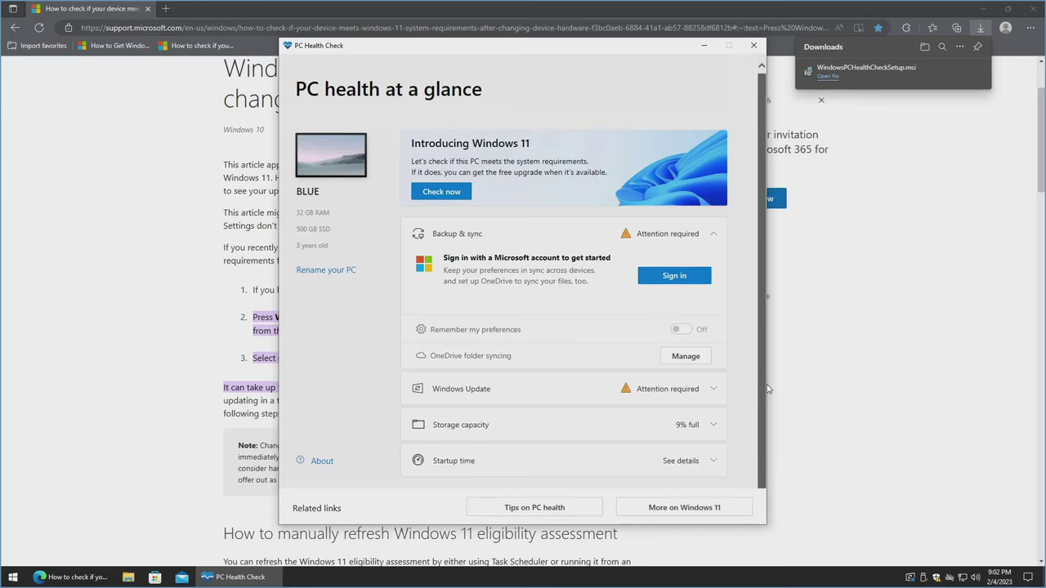
scroll(767, 302, "up", 1)
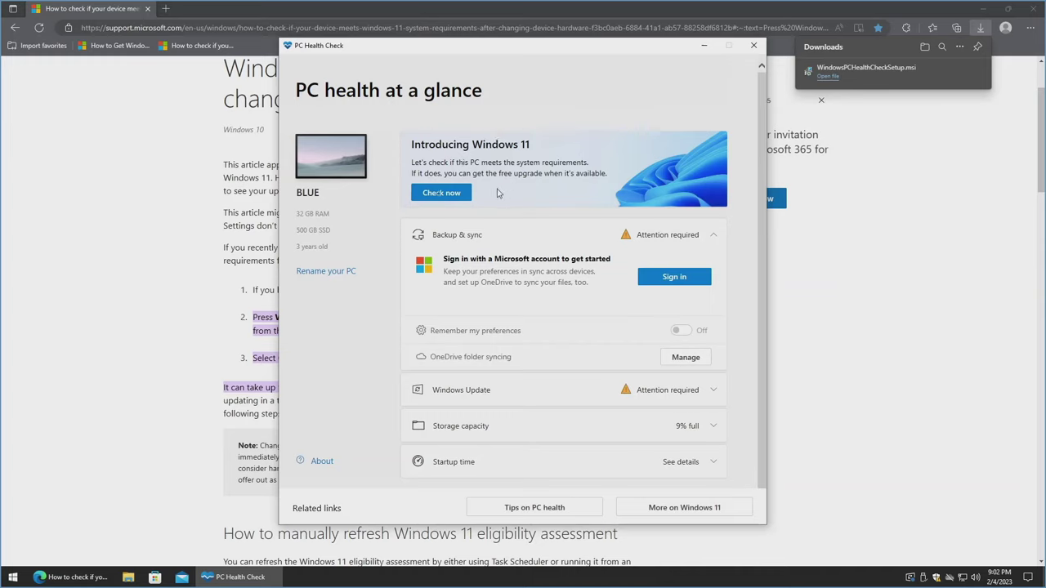
left_click(436, 197)
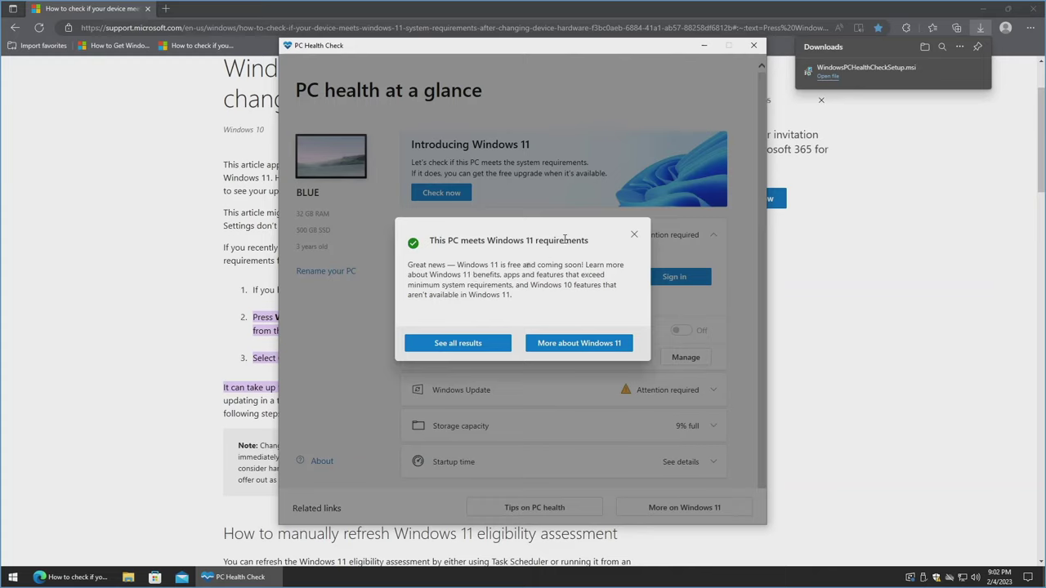
left_click(463, 343)
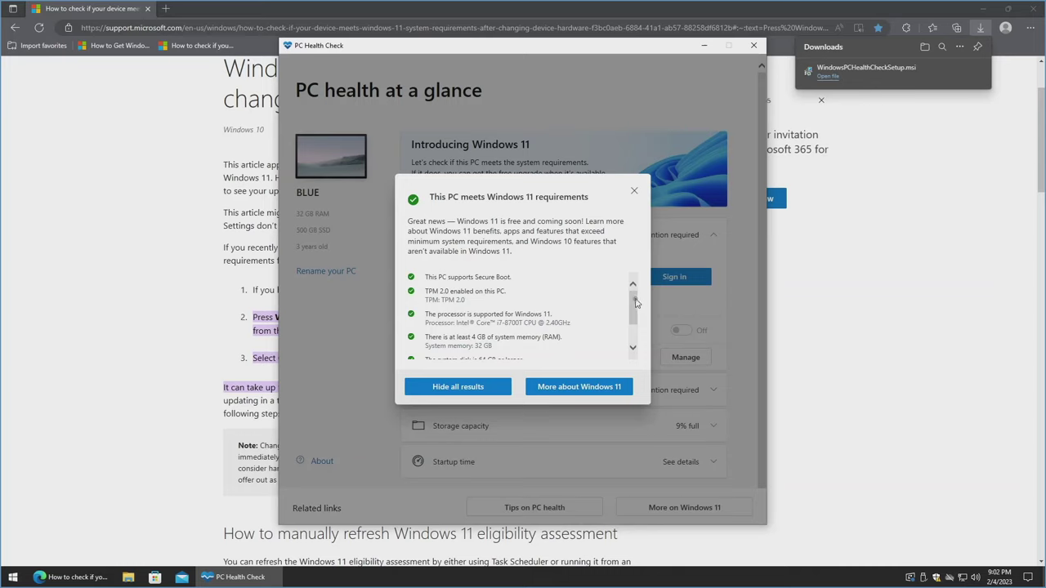
mouse_move(638, 301)
left_mouse_down()
mouse_move(642, 323)
mouse_move(632, 292)
left_mouse_up()
left_click_drag(635, 311, 645, 324)
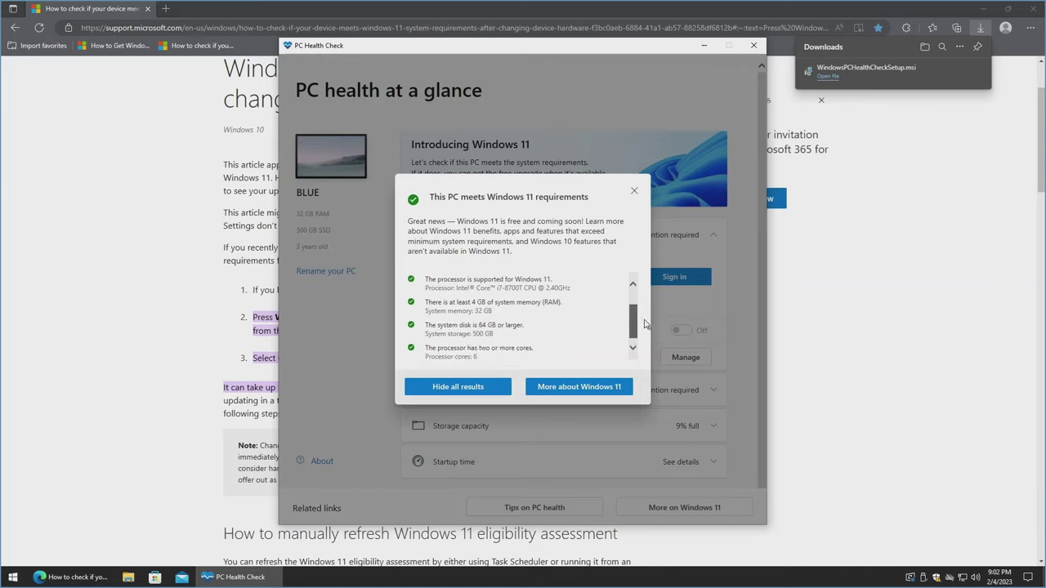
scroll(646, 324, "up", 2)
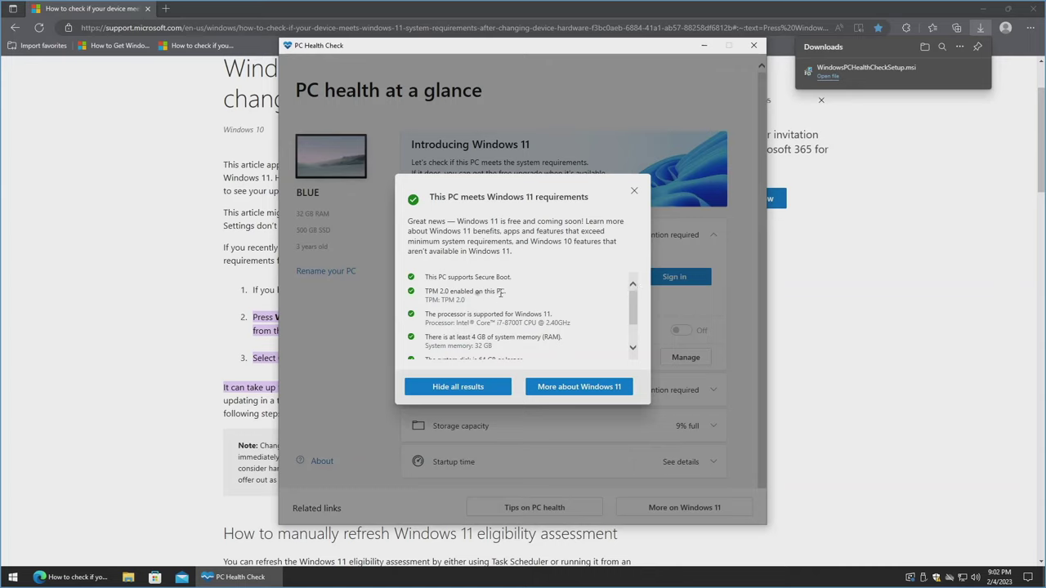
- Examine the TPM entry in the compatibility results, and close the results and PC Health Check
left_click_drag(506, 292, 425, 292)
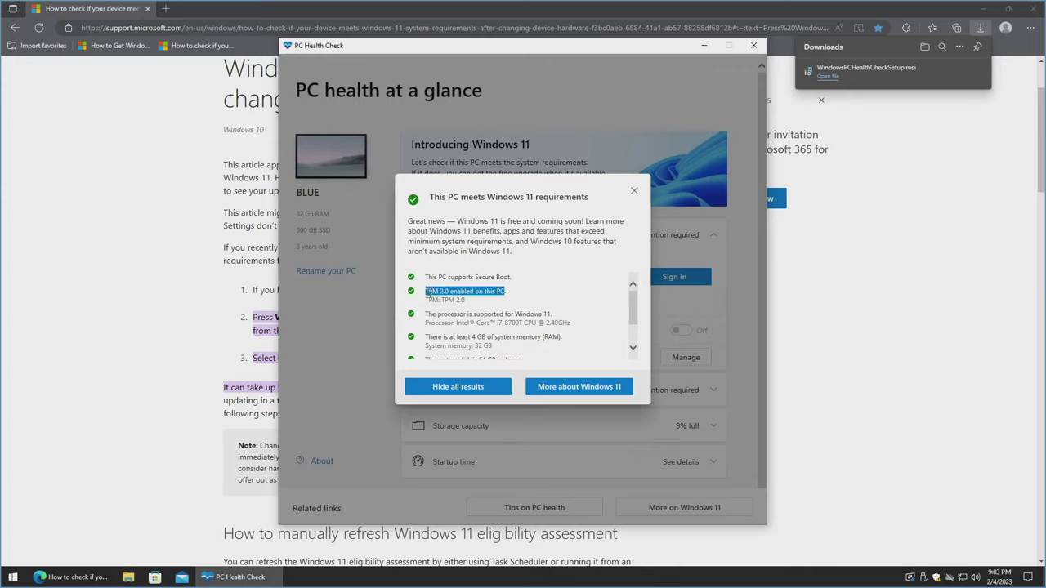
left_click(476, 304)
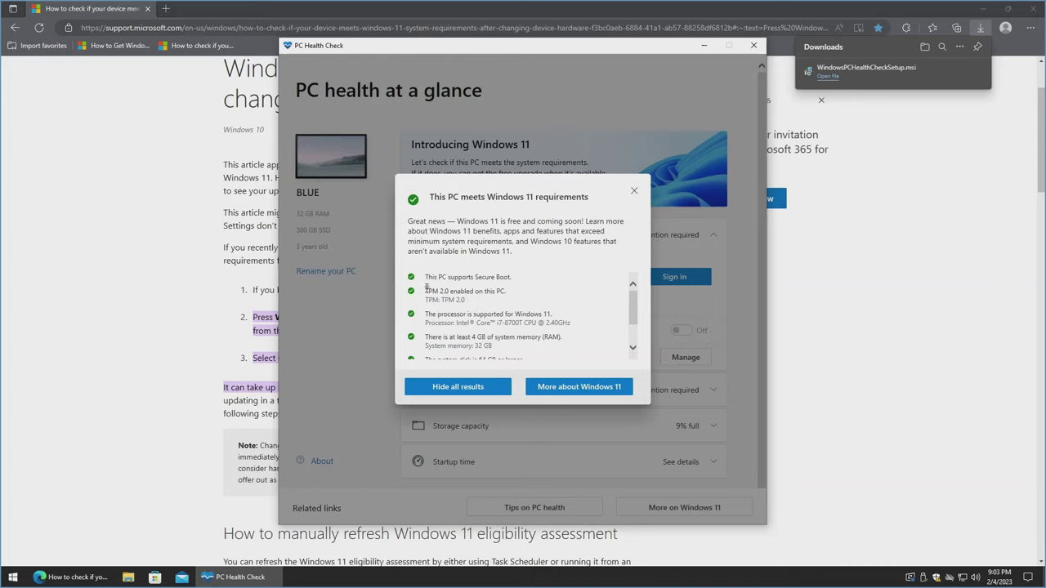
left_click_drag(426, 288, 460, 291)
left_click(636, 194)
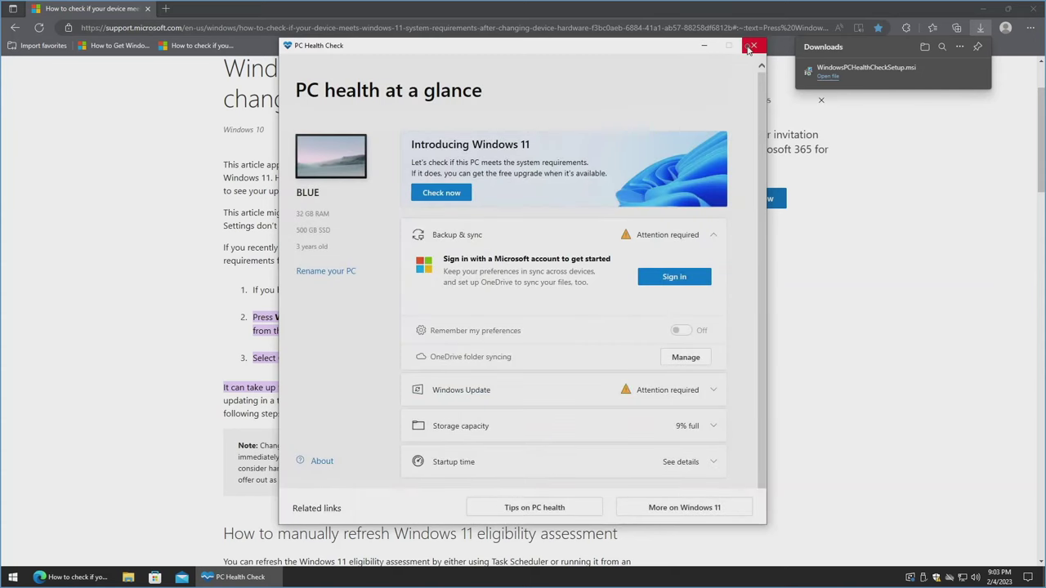
left_click(749, 47)
left_click(892, 308)
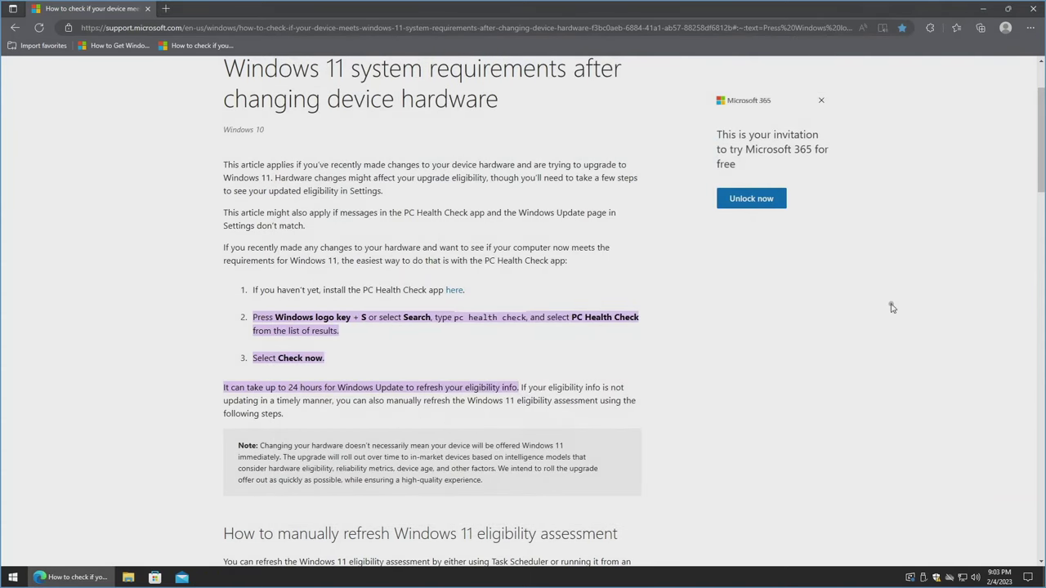
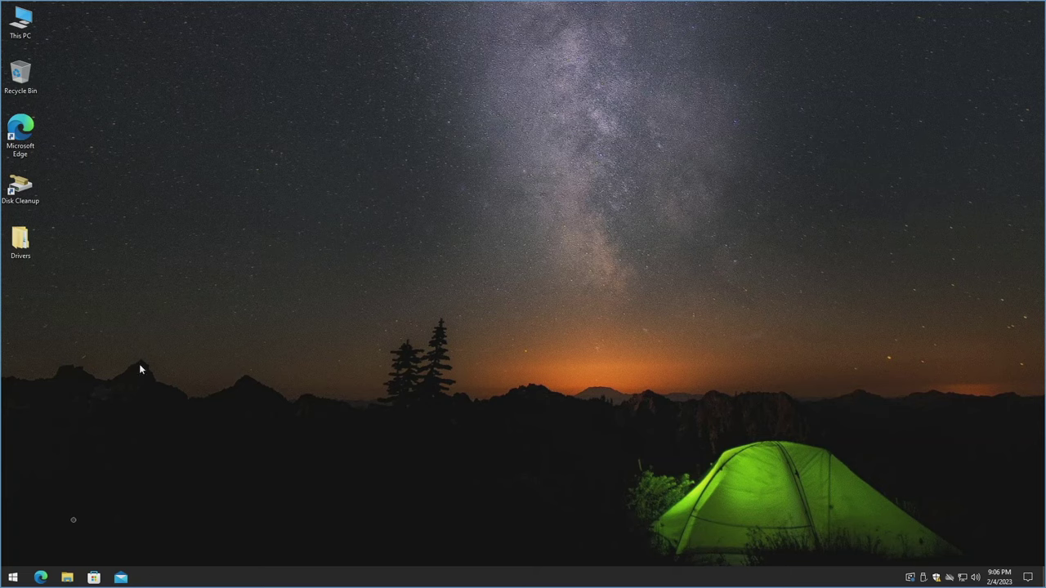
left_click(41, 577)
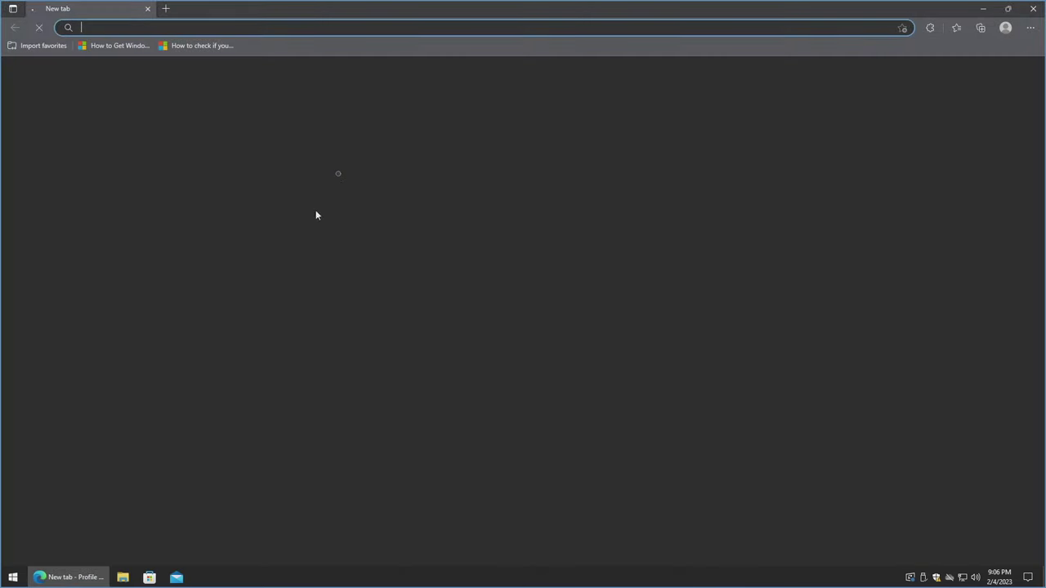
left_click(389, 30)
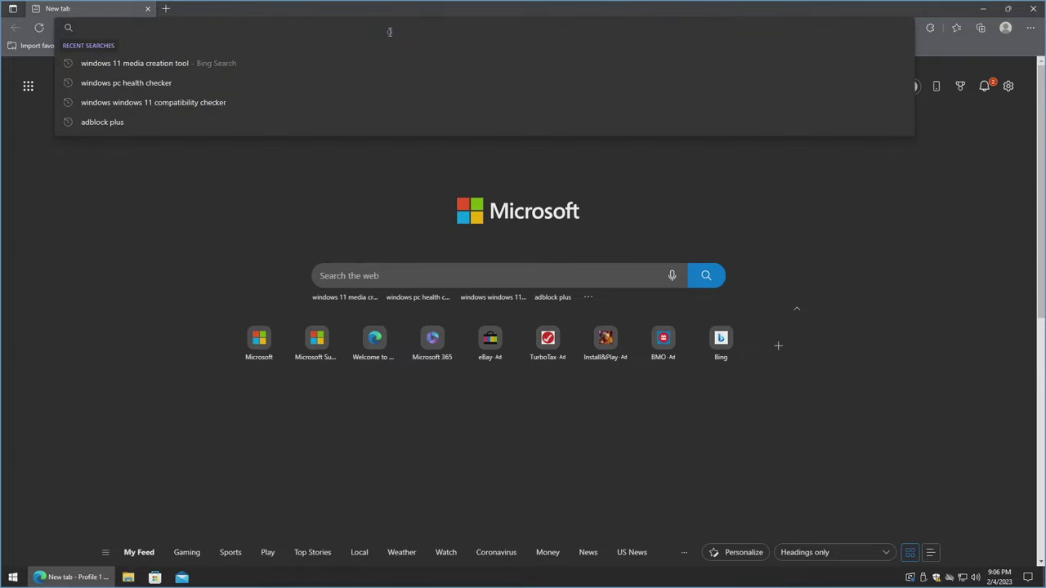
type("www.l")
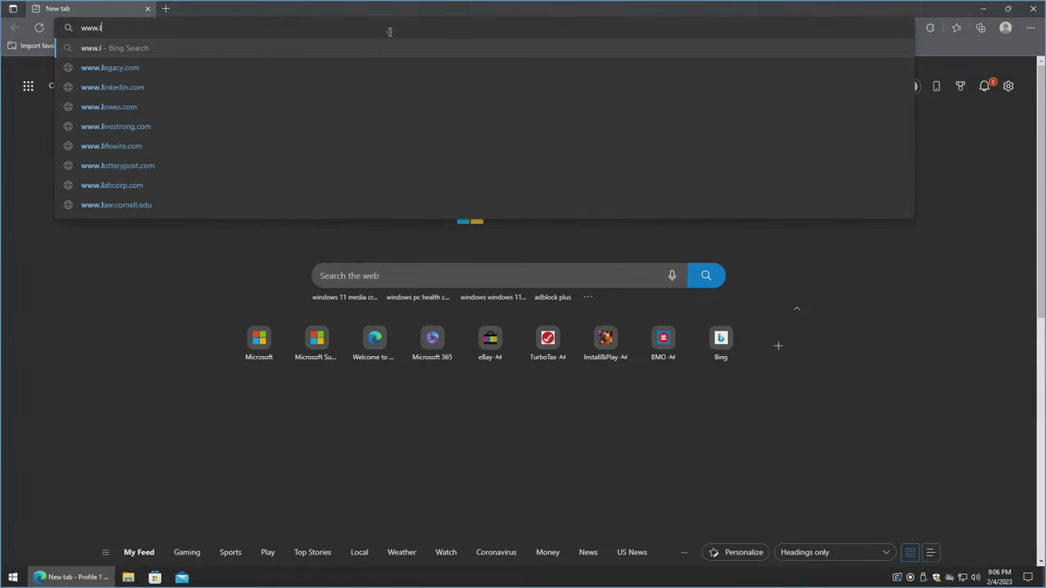
type("enovo")
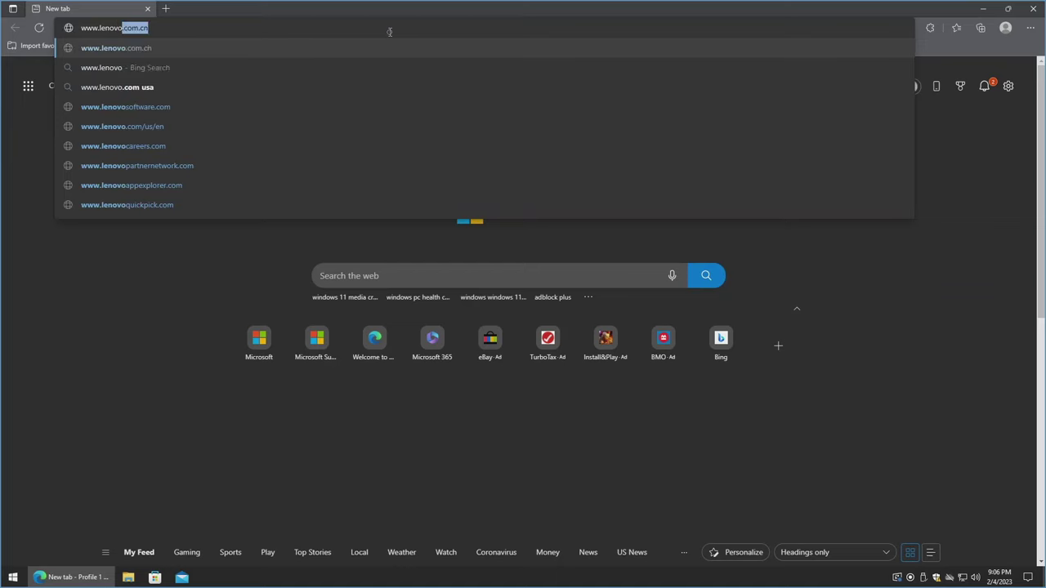
type(".com")
key("Return")
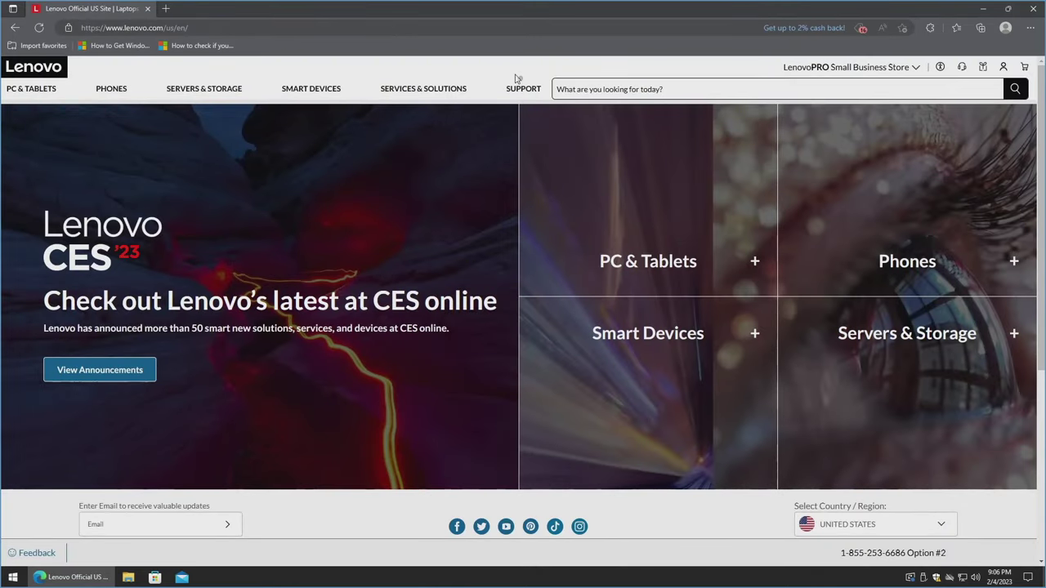
- Open the PC support page from the product families in Lenovo's support section
left_click(530, 93)
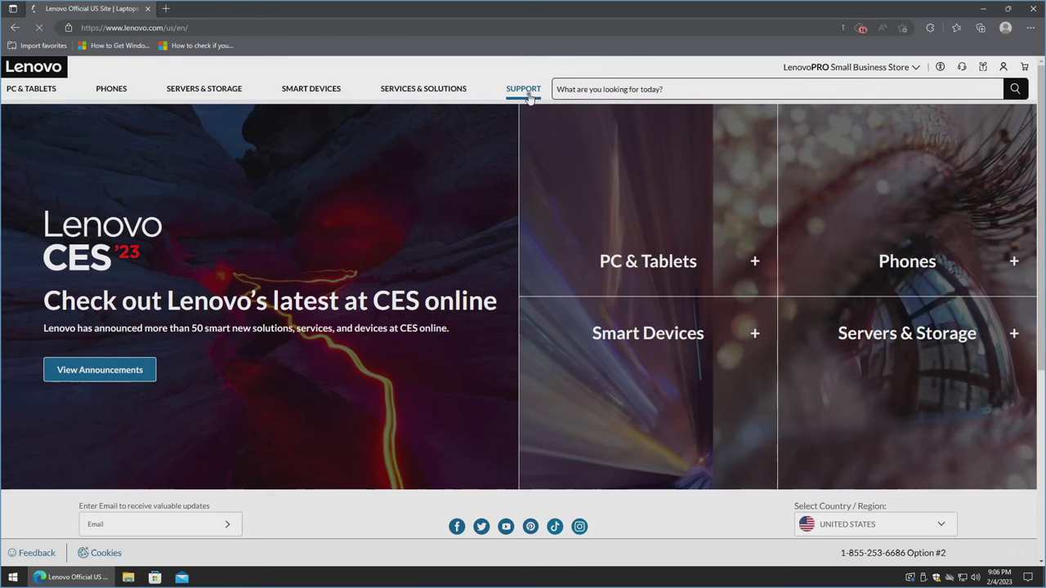
mouse_move(278, 246)
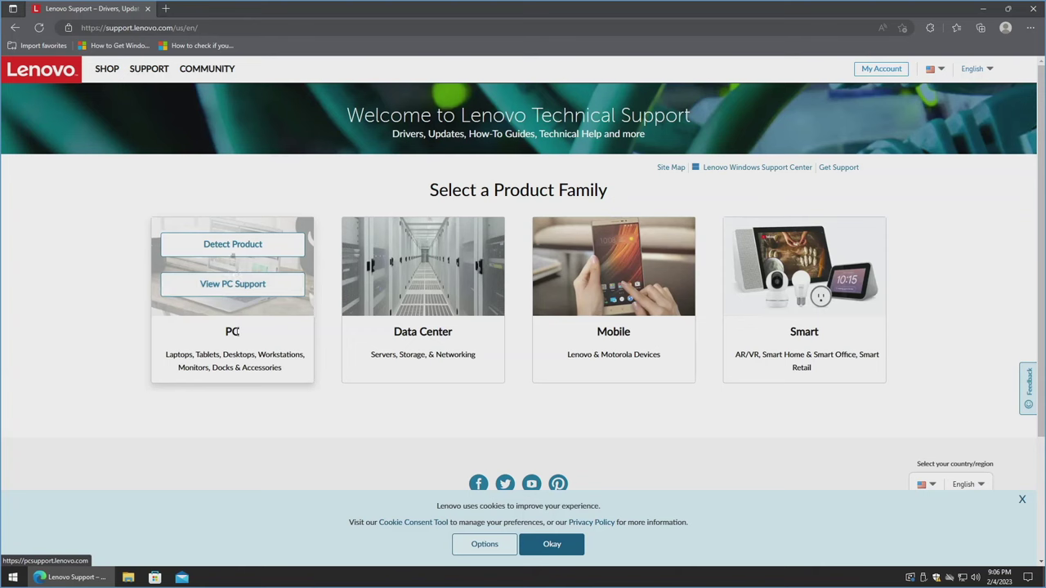
left_click(232, 282)
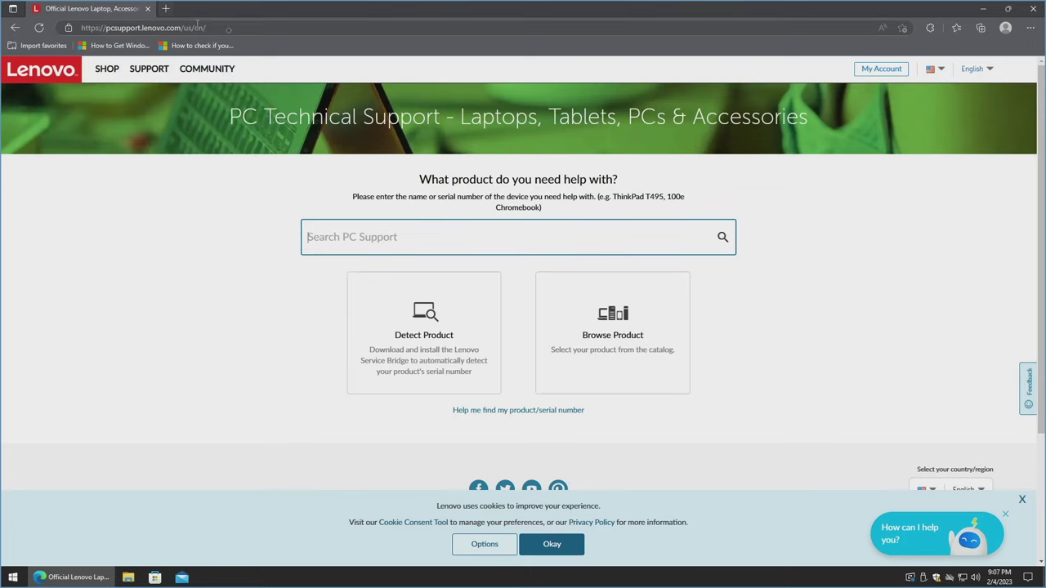
left_click(229, 28)
type("www.hp.com")
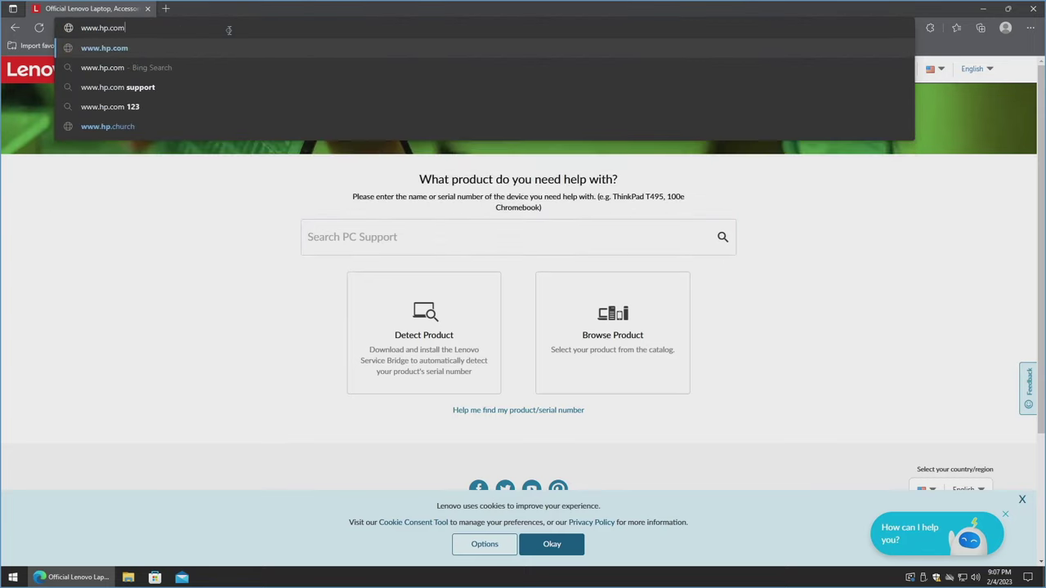
key("Return")
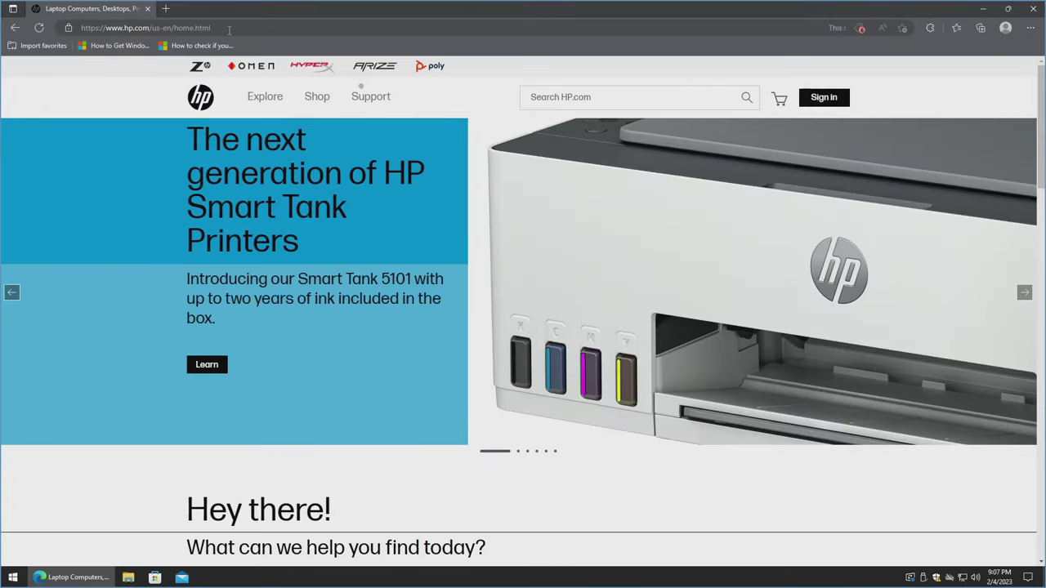
- Dismiss HP's privacy notice, open the desktop product page in HP's Software & drivers support, and close the browser
left_click(371, 98)
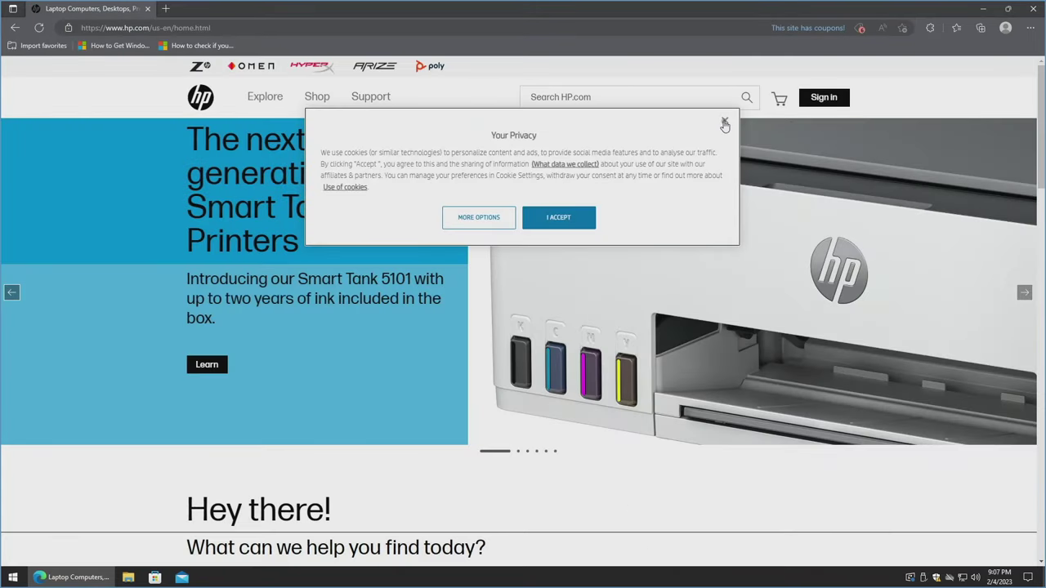
left_click(725, 120)
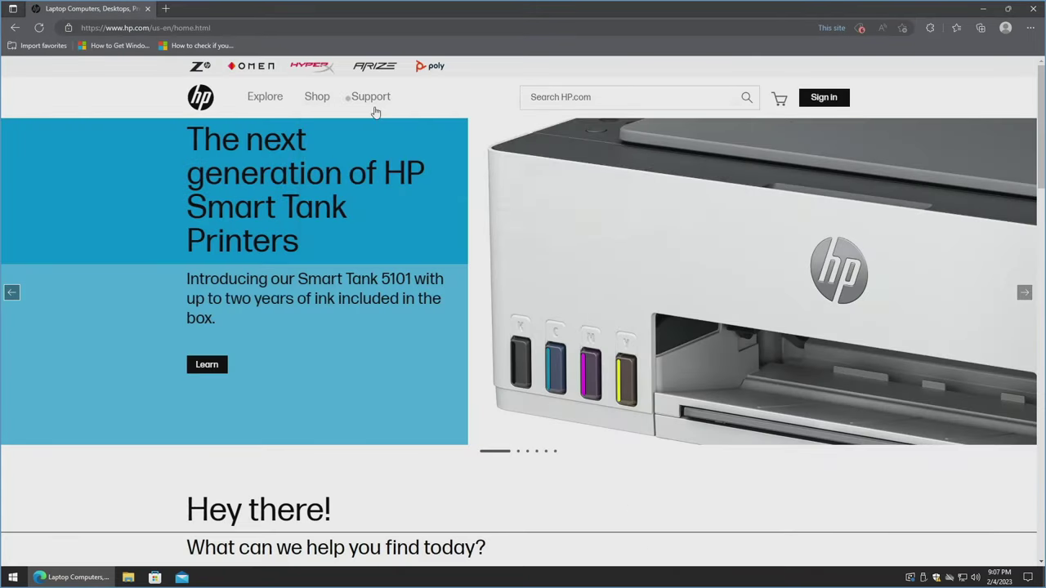
left_click(365, 97)
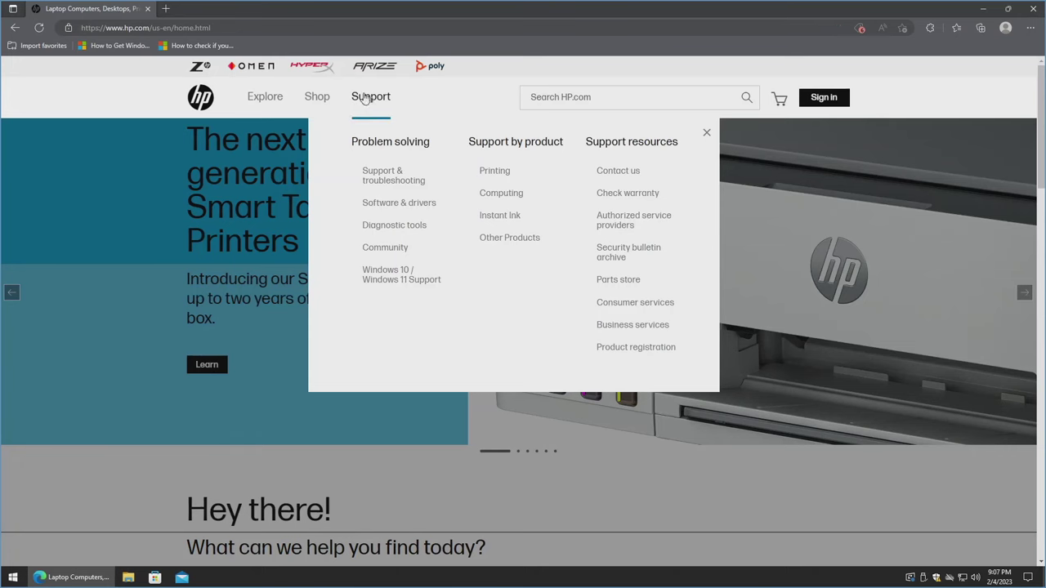
left_click(402, 210)
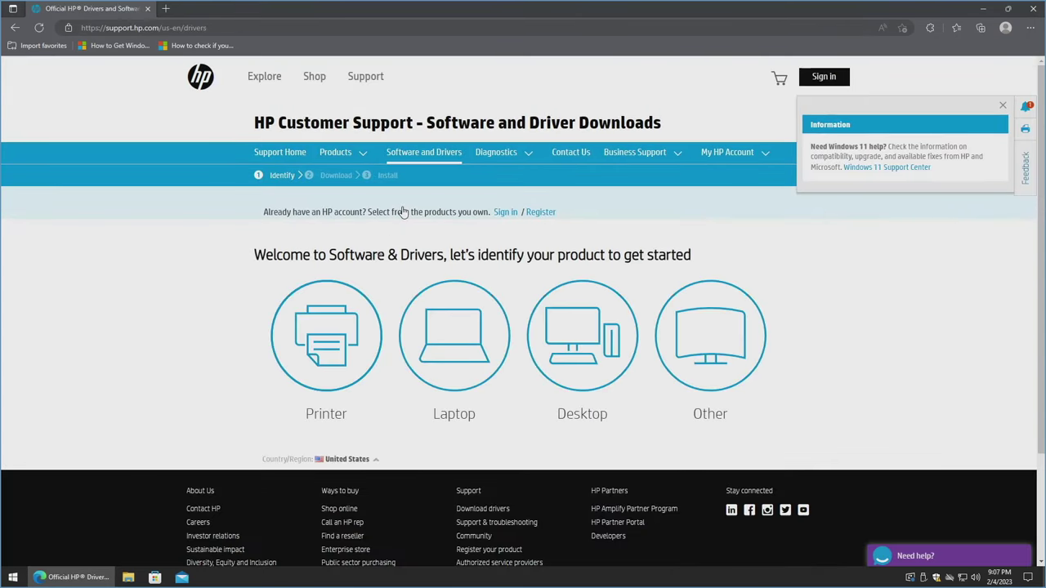
left_click(572, 350)
left_click(303, 392)
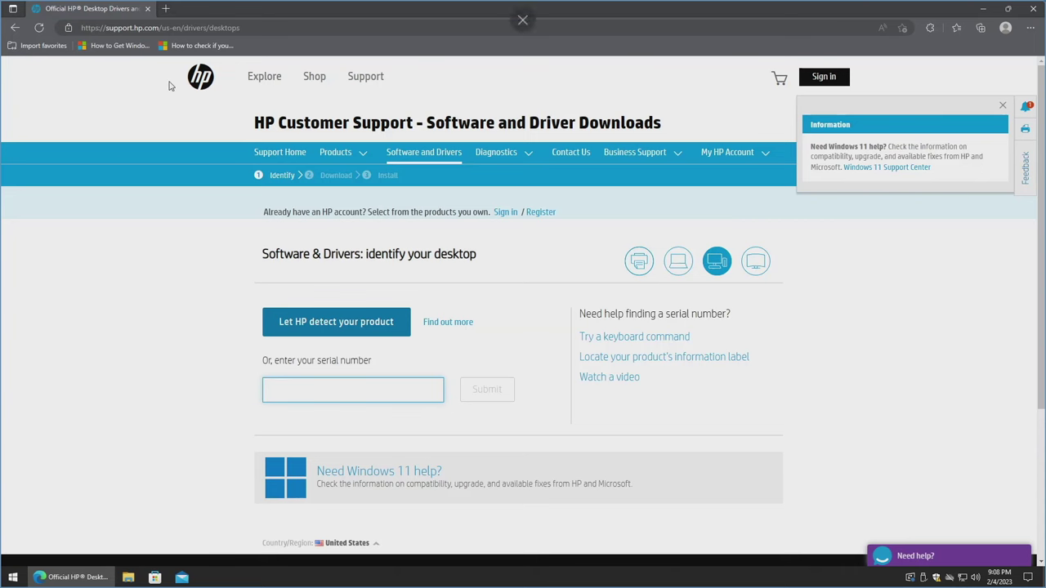
left_click(1033, 8)
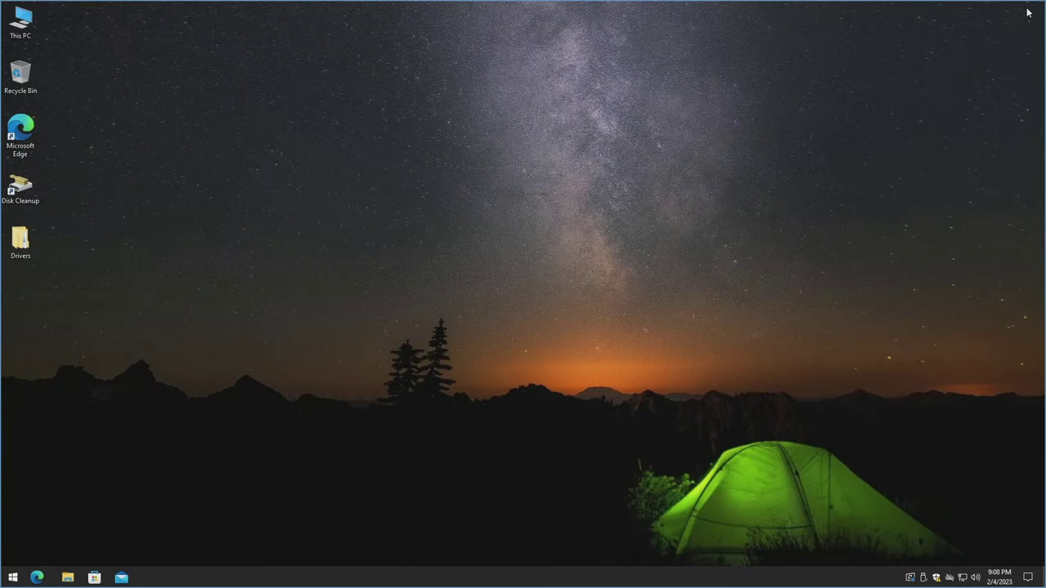
- Open the Drivers folder on the desktop, review its numbered driver subfolders, and close it
double_click(20, 244)
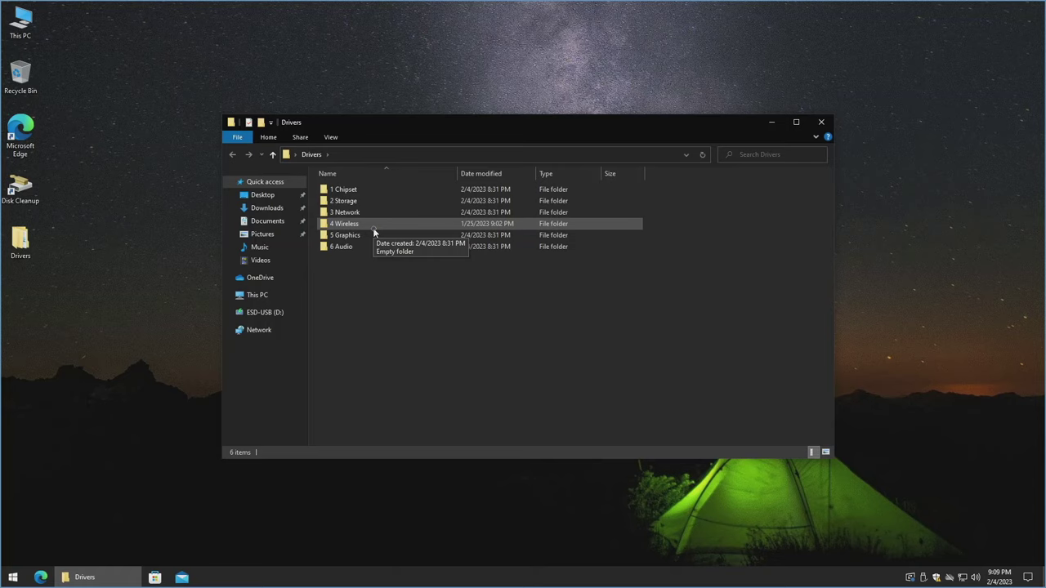
mouse_move(379, 235)
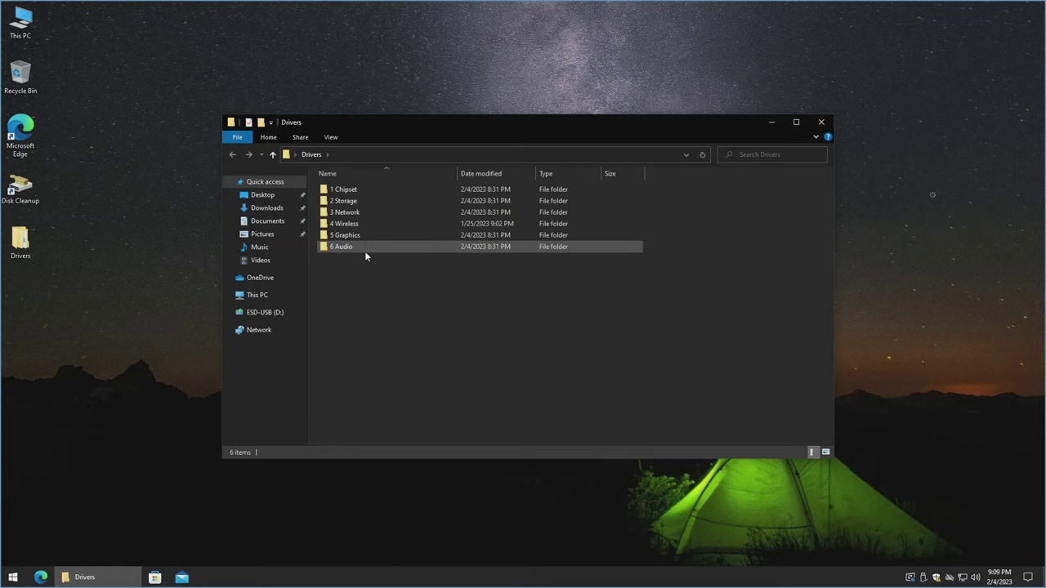
left_click(824, 123)
left_click(187, 350)
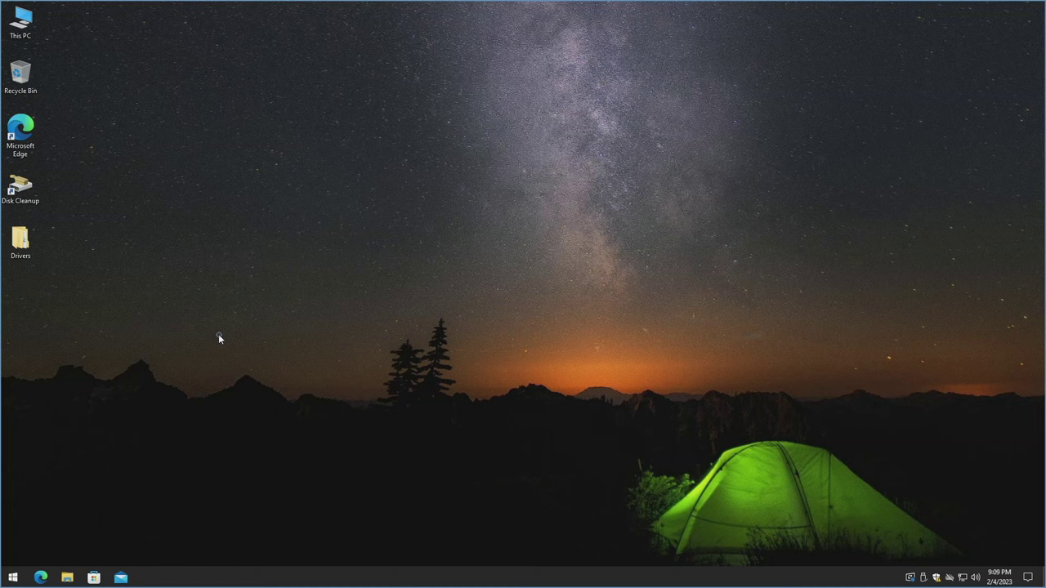
- Launch Microsoft Edge and search the web for "windows 11 media creation tool"
left_click(41, 578)
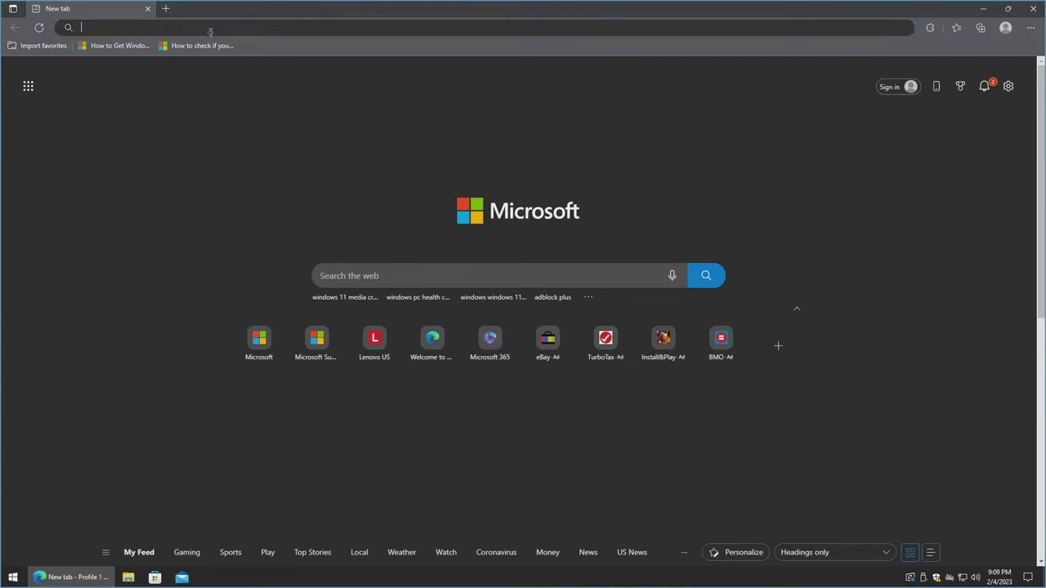
left_click(210, 29)
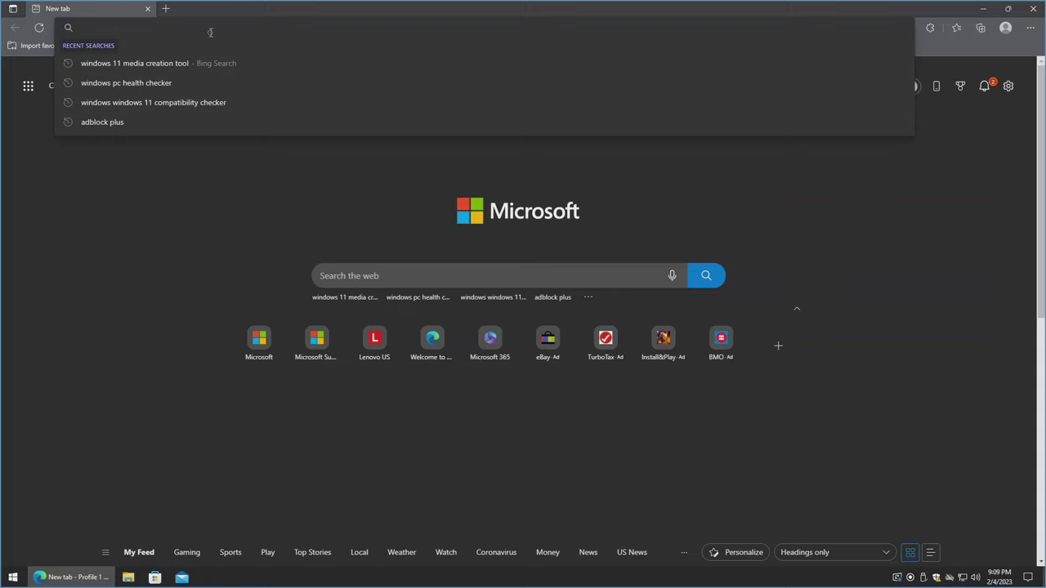
type("windows 11 media")
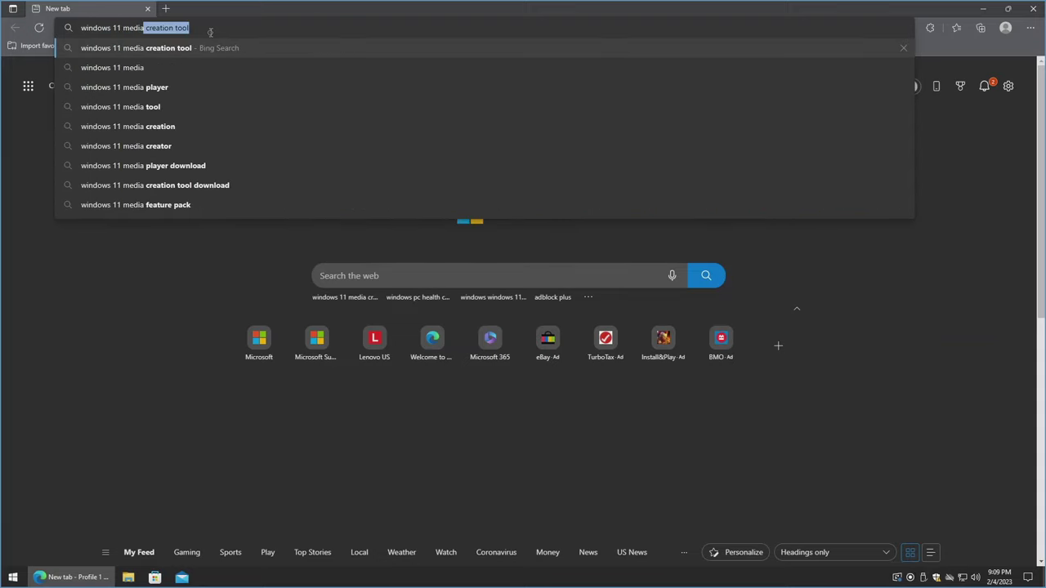
key("Right")
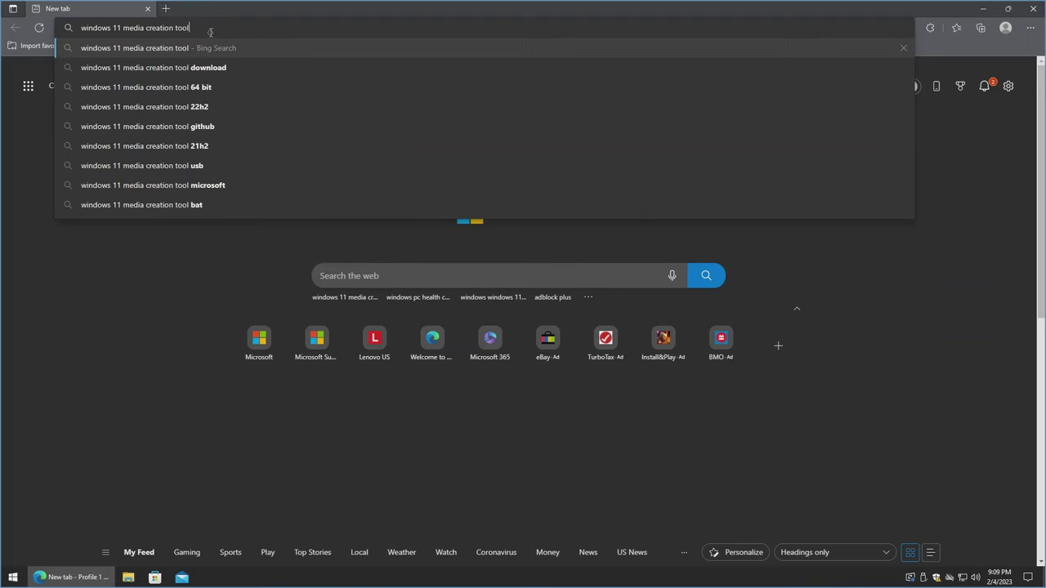
key("Return")
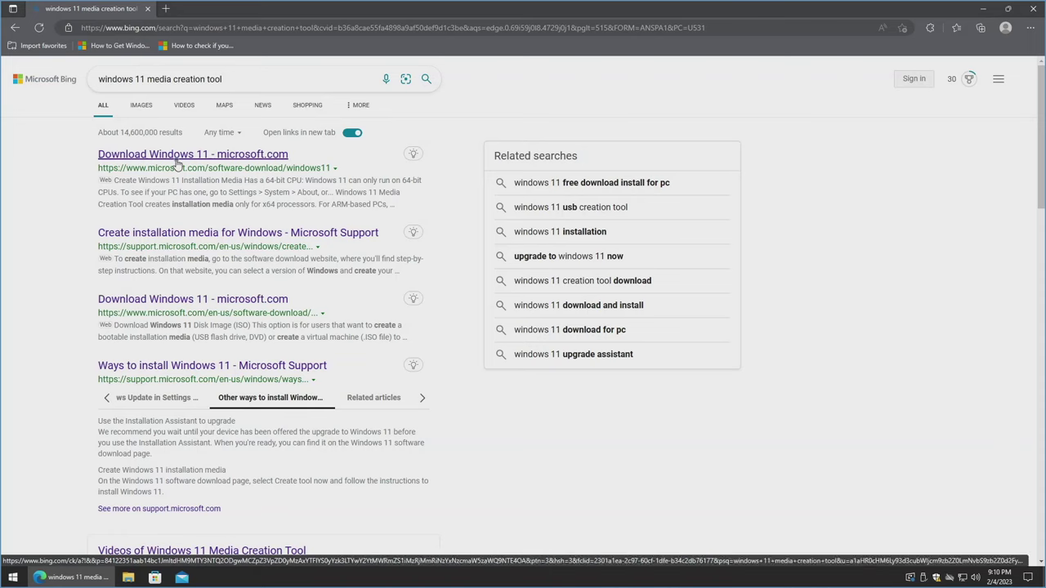
- Open Microsoft's Download Windows 11 page from the first search result and decline the Bing Wallpaper offer
mouse_move(177, 162)
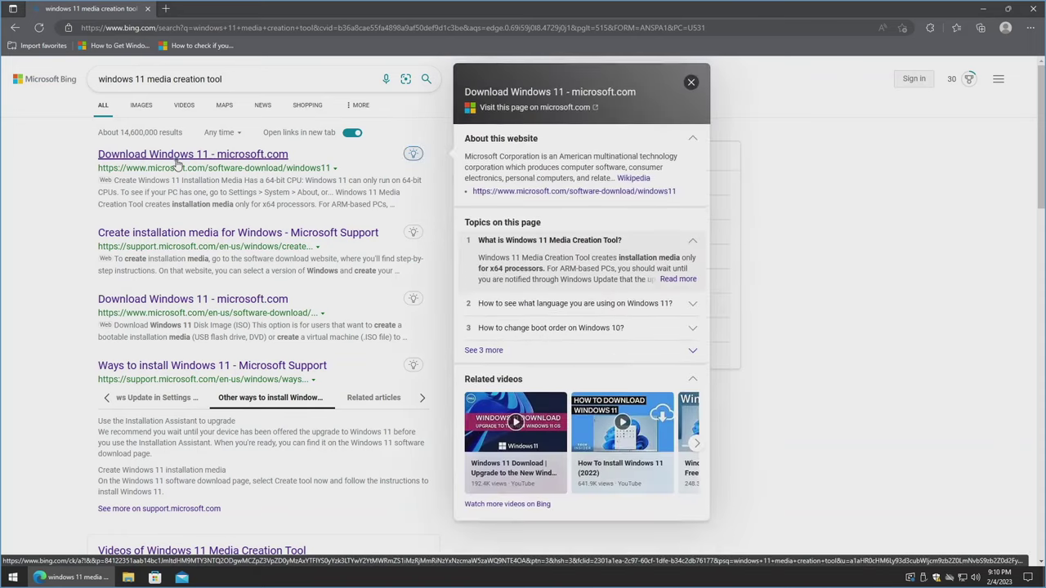
left_click(691, 82)
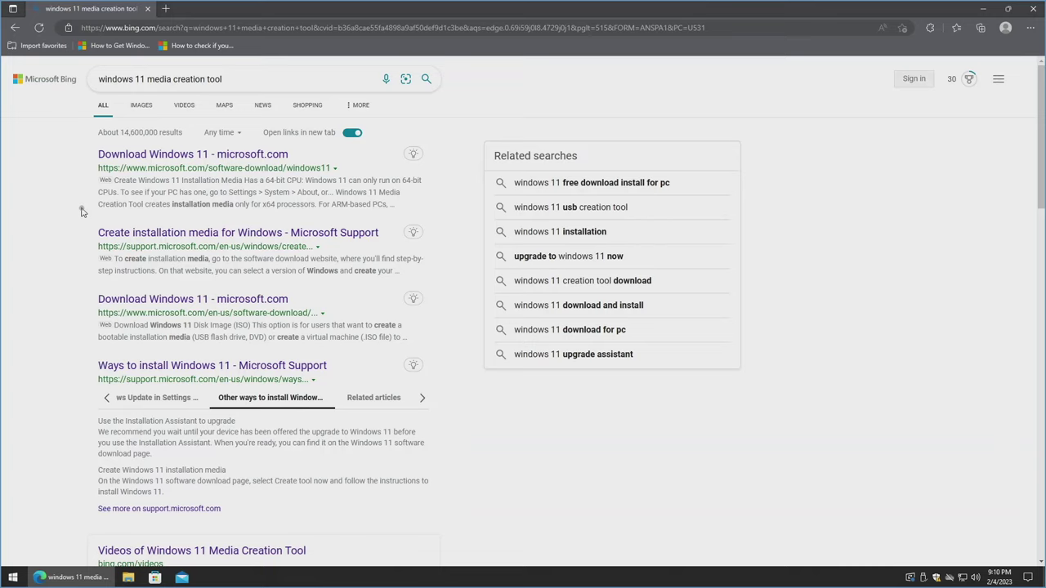
left_click(174, 156)
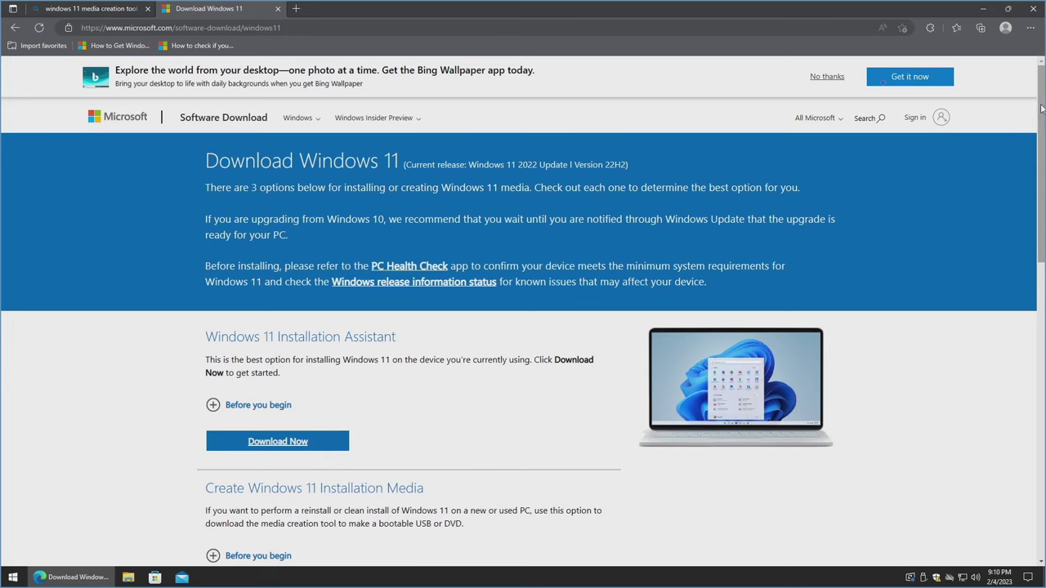
left_click(827, 76)
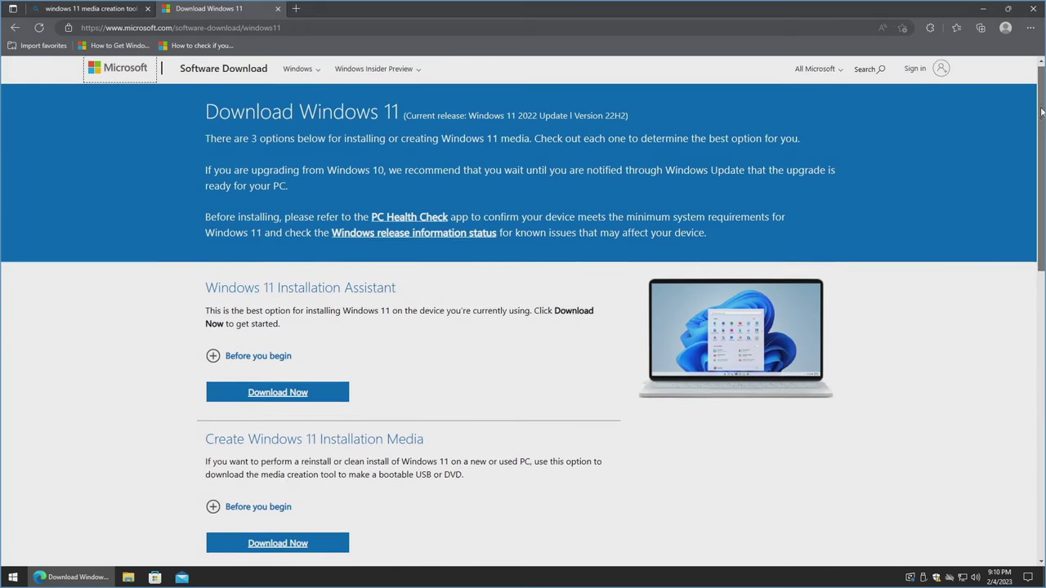
- Download the tool for creating Windows 11 installation media and run mediacreationtool.exe with permission to make changes, closing the browser
scroll(1042, 112, "down", 2)
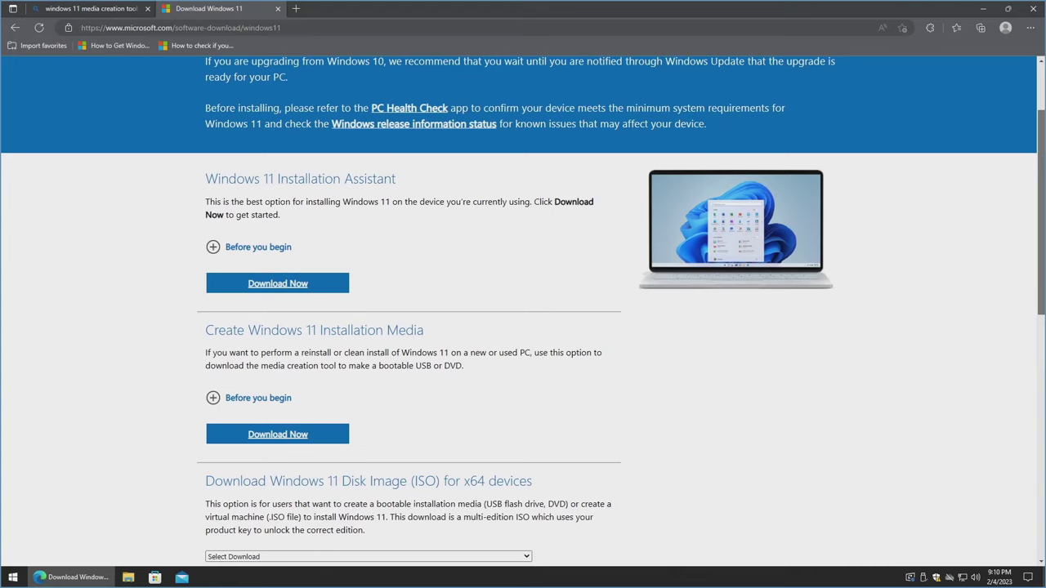
scroll(393, 217, "down", 3)
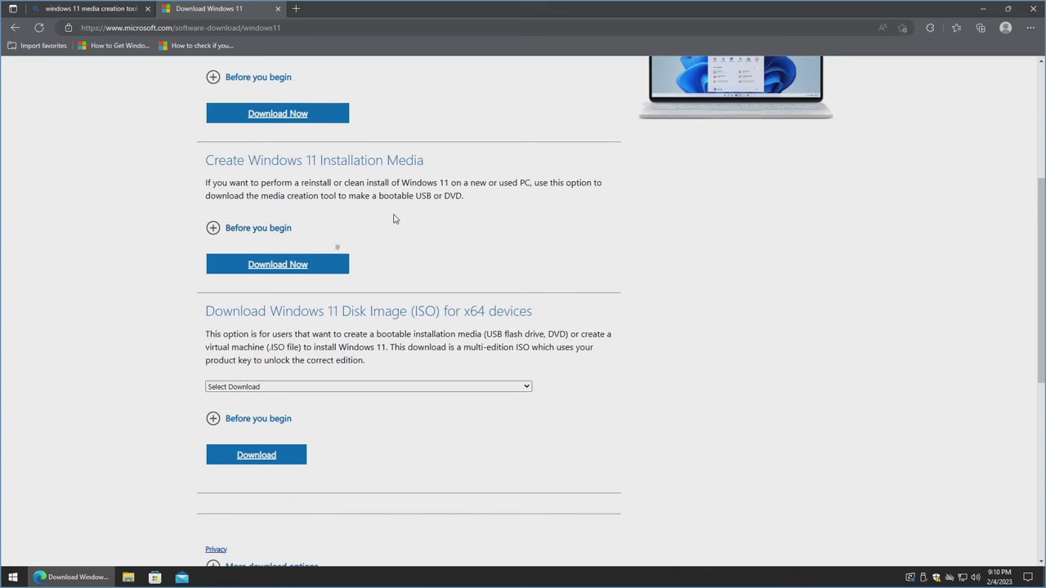
left_click(284, 270)
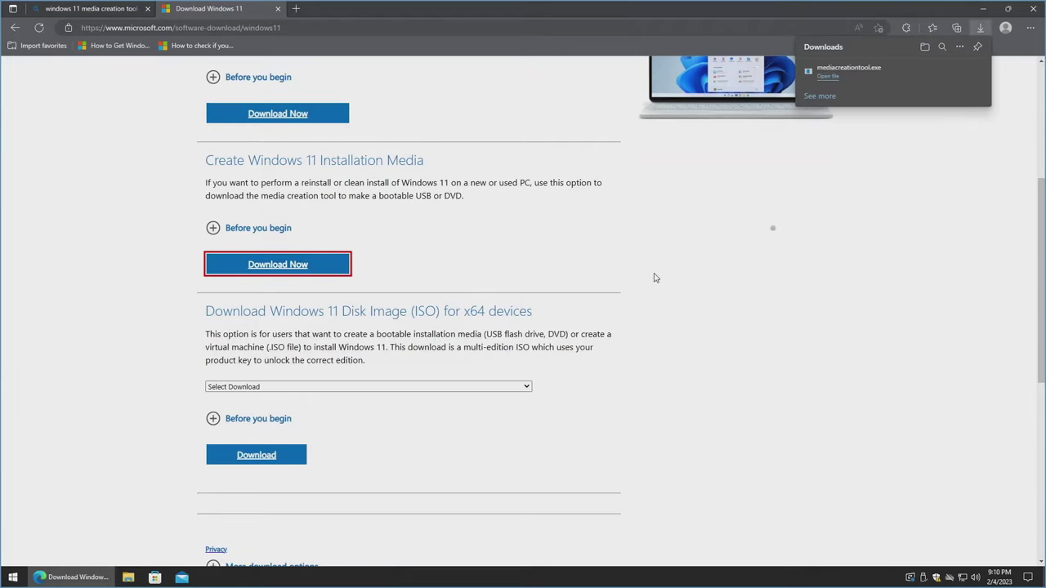
left_click(828, 77)
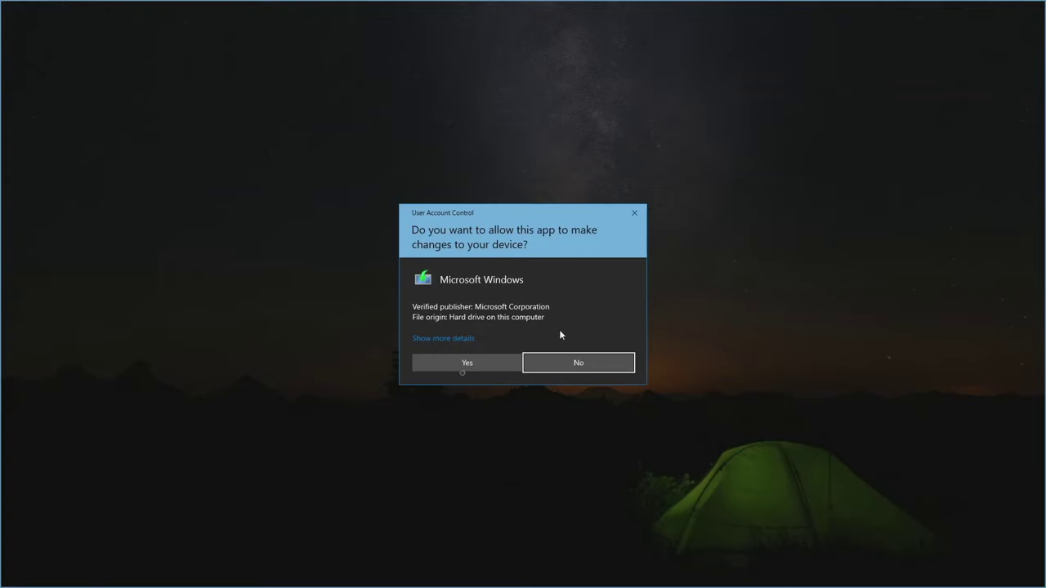
left_click(464, 366)
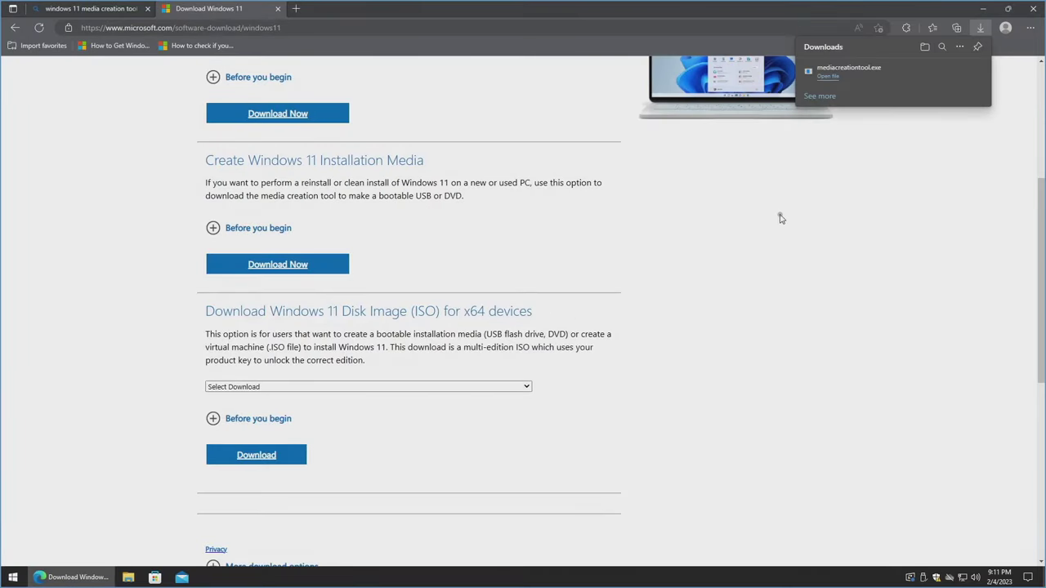
left_click(1034, 11)
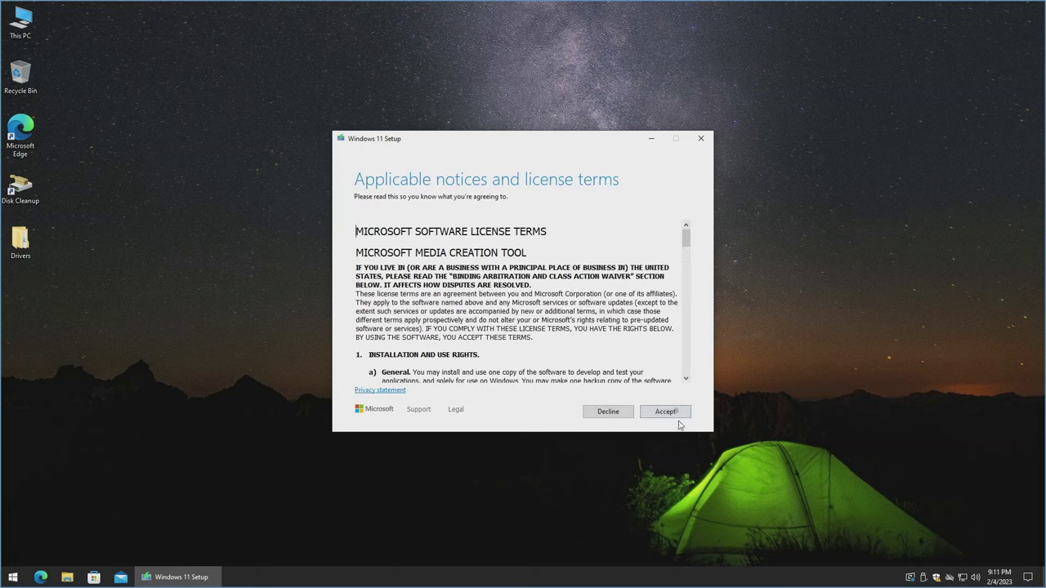
- Accept the license terms and continue with the recommended English (United States) and Windows 11 options after checking the language and edition choices
left_click(667, 412)
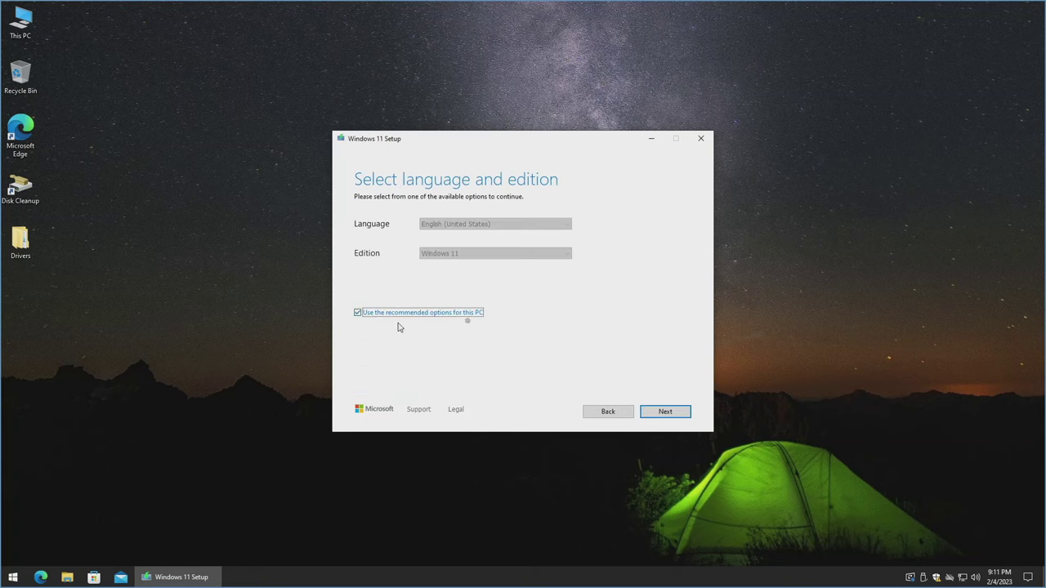
left_click(361, 317)
left_click(553, 255)
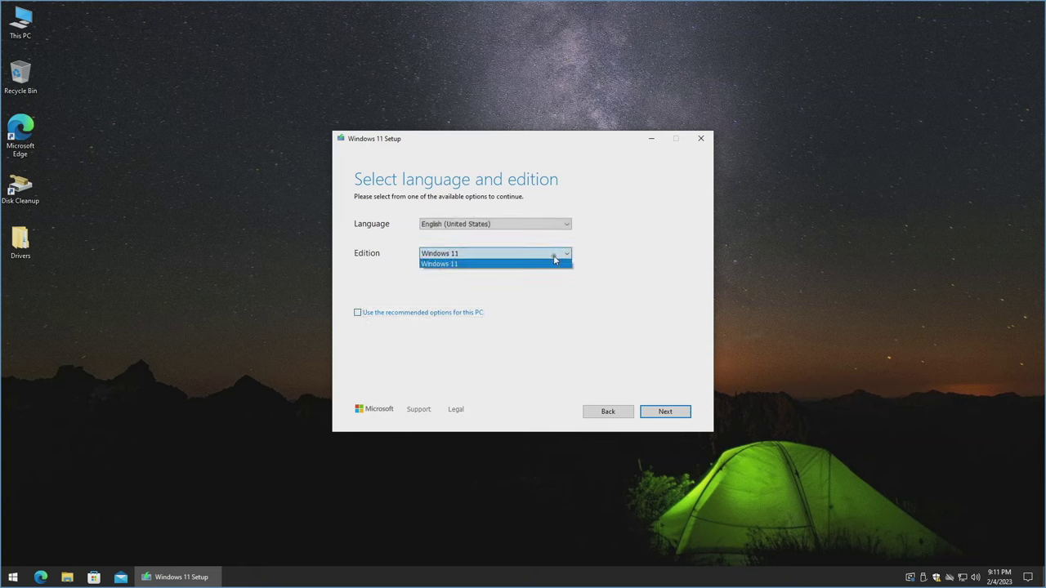
left_click(553, 255)
left_click(562, 226)
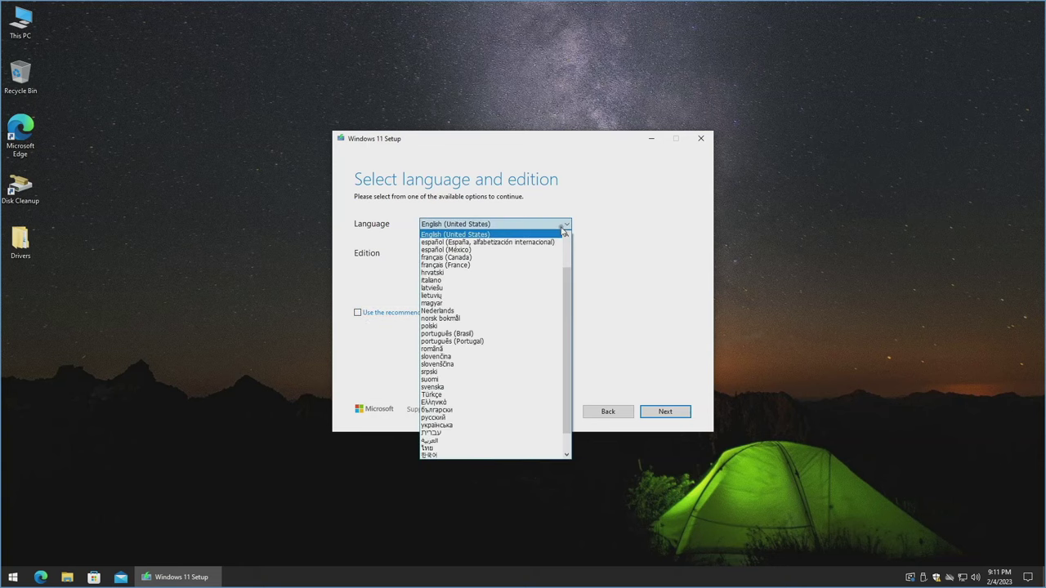
left_click(563, 227)
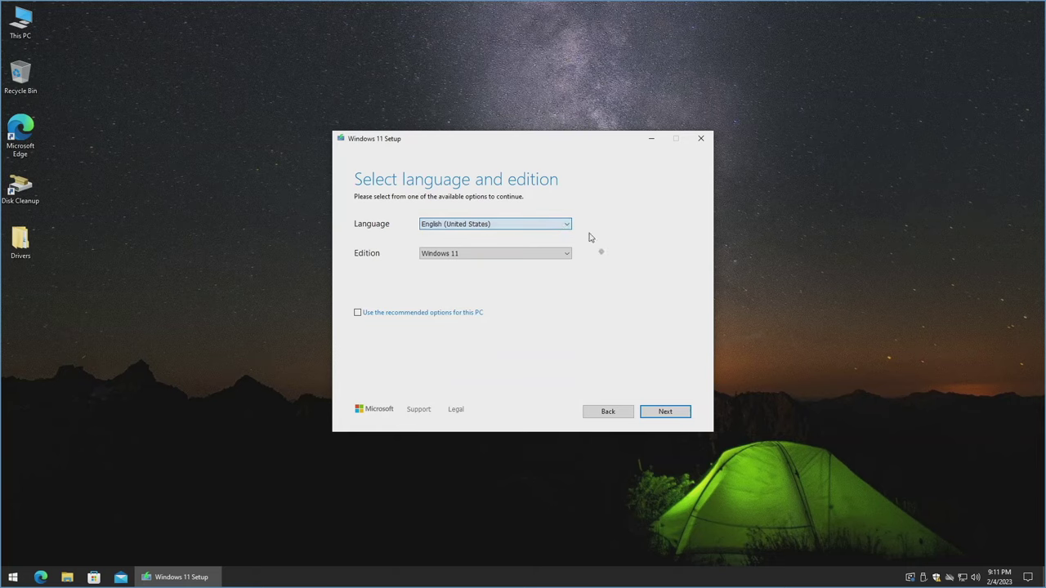
left_click(363, 317)
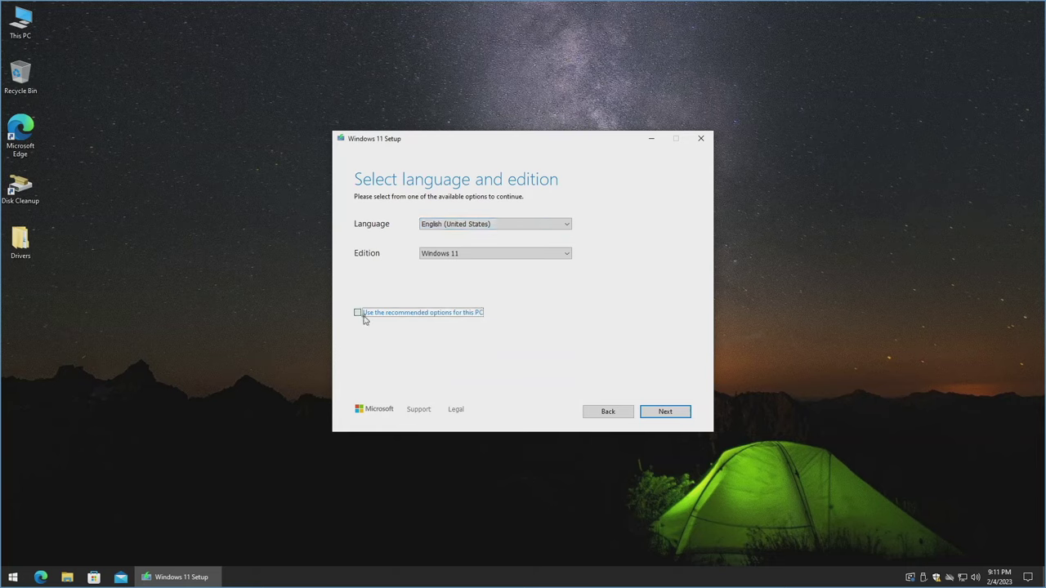
left_click(669, 414)
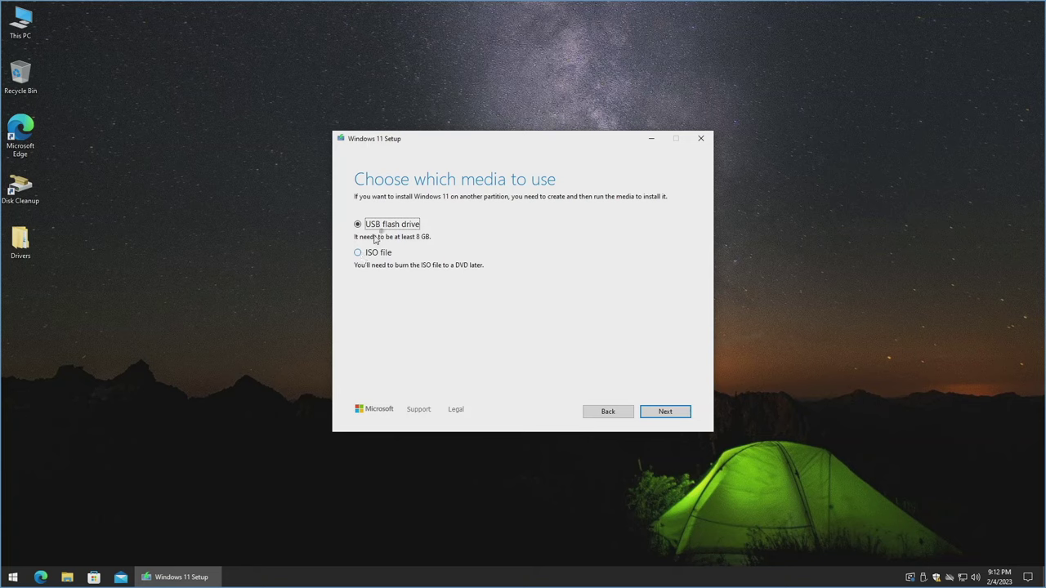
- Create the Windows 11 installation media on the USB flash drive D: (ESD-USB), refreshing the drive list first, and finish the setup
left_click(667, 414)
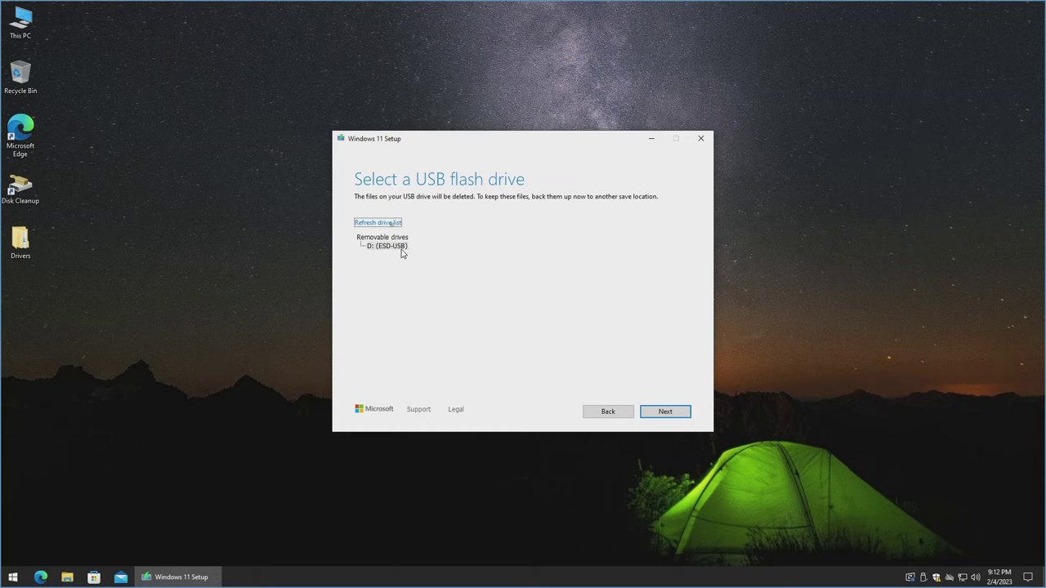
left_click(390, 225)
left_click(666, 412)
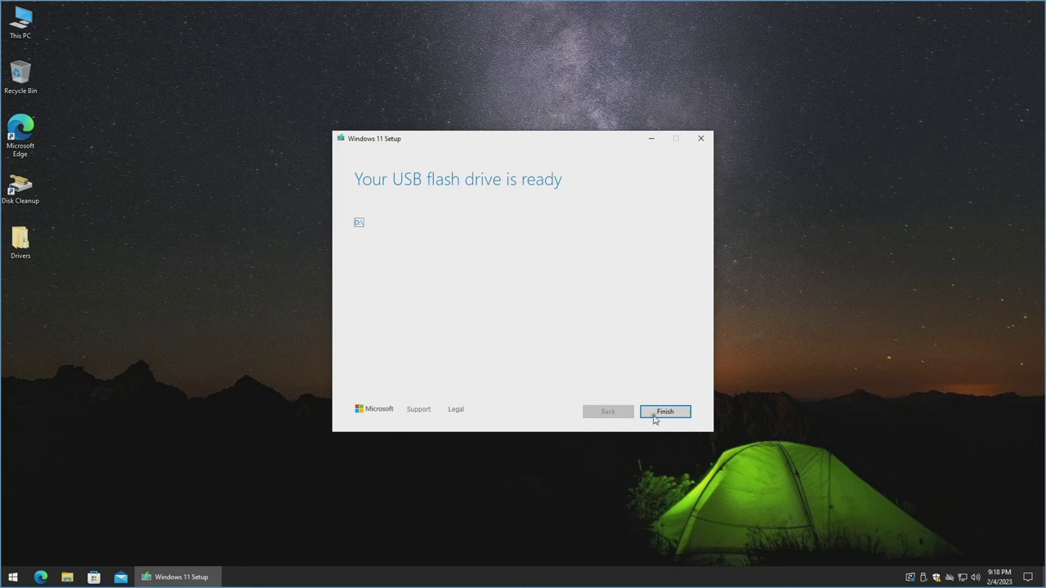
left_click(654, 414)
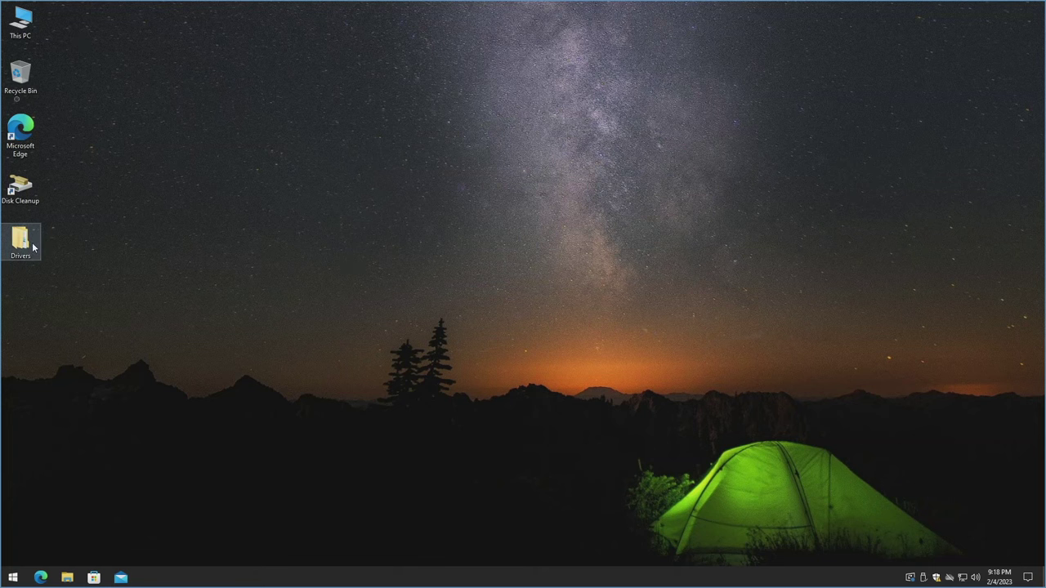
- Open the ESD-USB (D:) drive from This PC to view the installation files
double_click(20, 23)
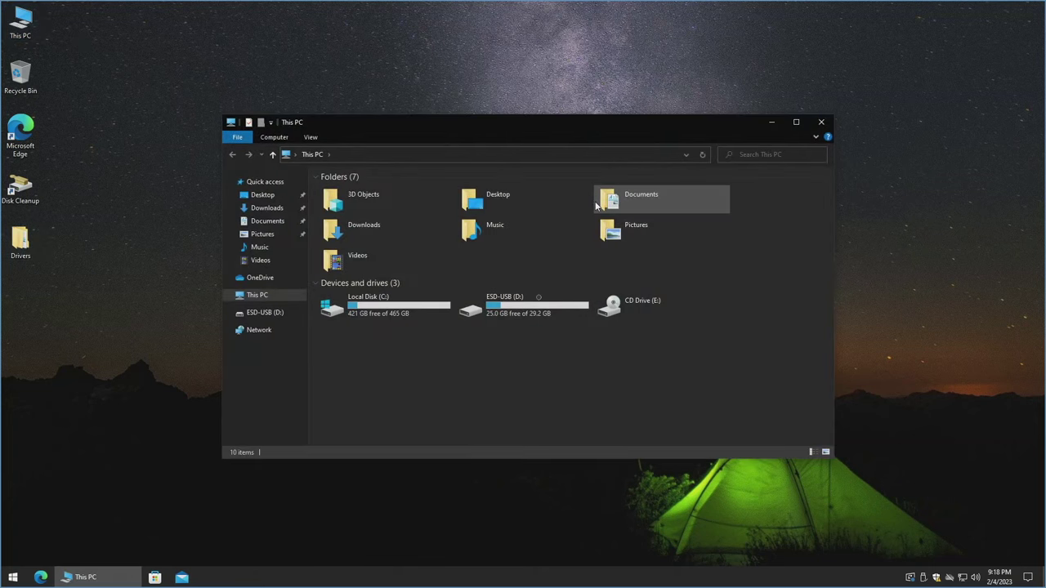
double_click(527, 310)
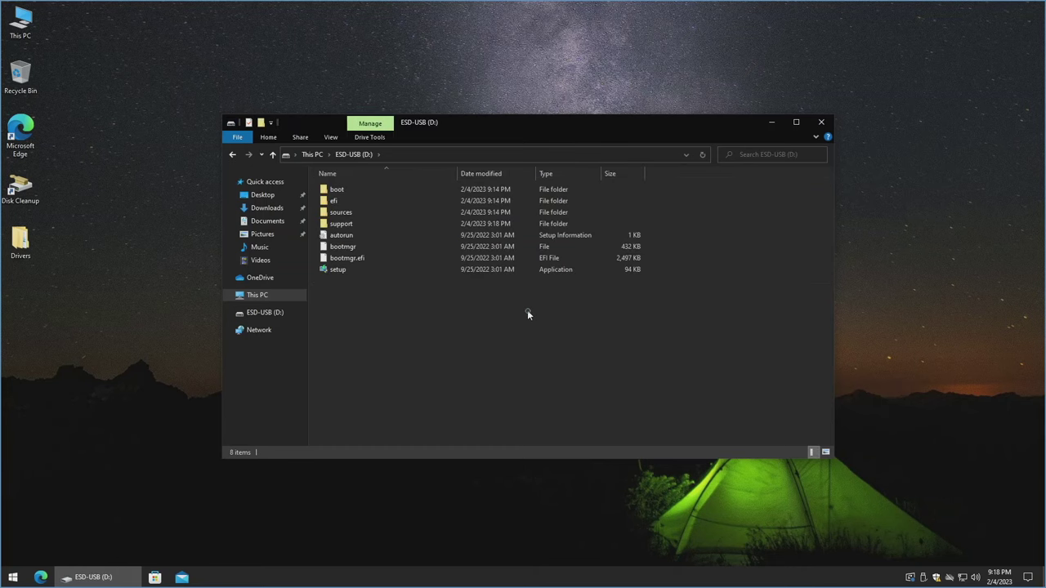
- Copy the Drivers folder from the desktop onto the ESD-USB (D:) drive and close the drive's window
right_click(22, 248)
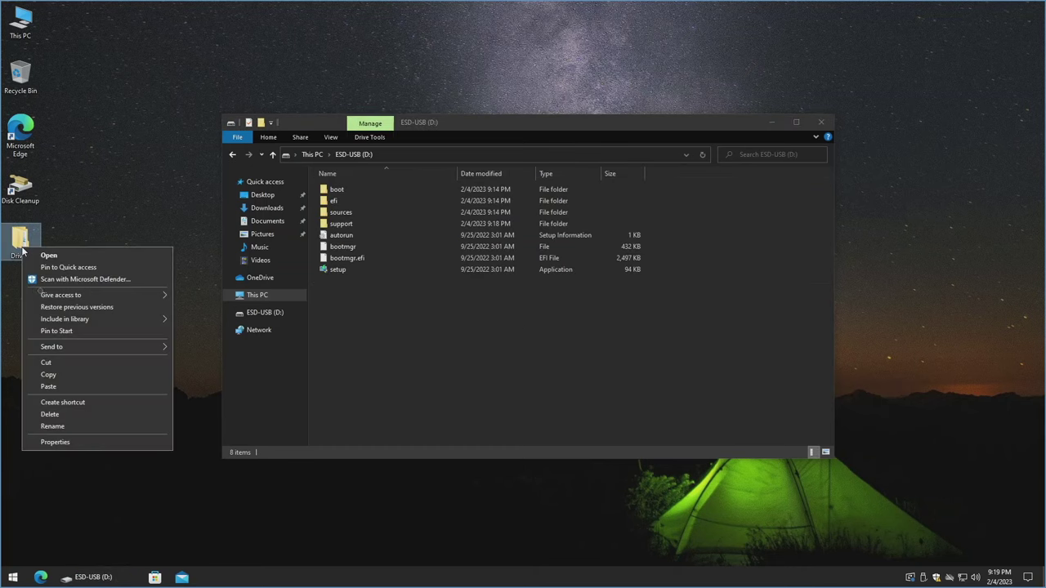
left_click(63, 373)
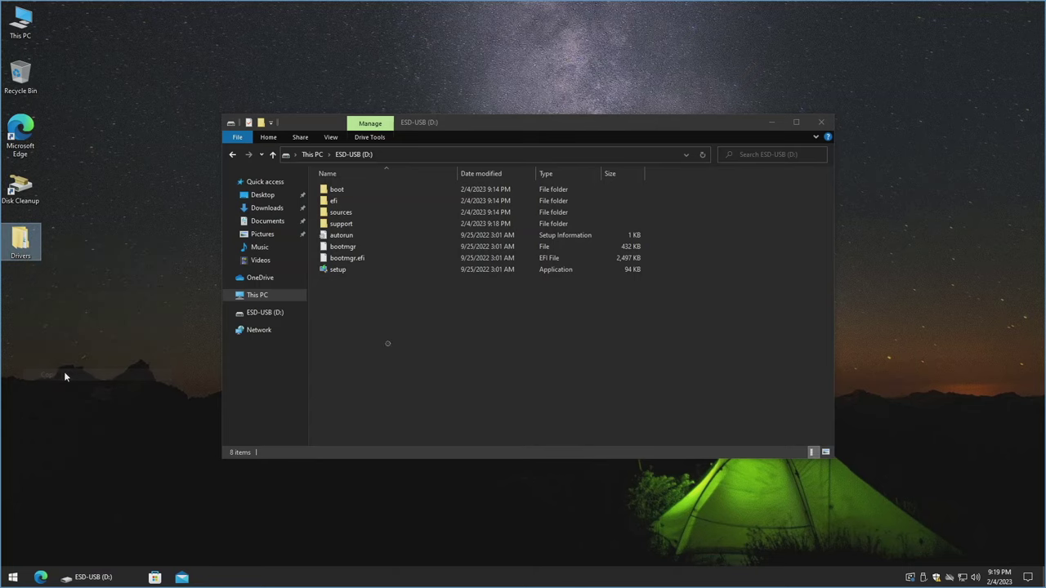
right_click(402, 333)
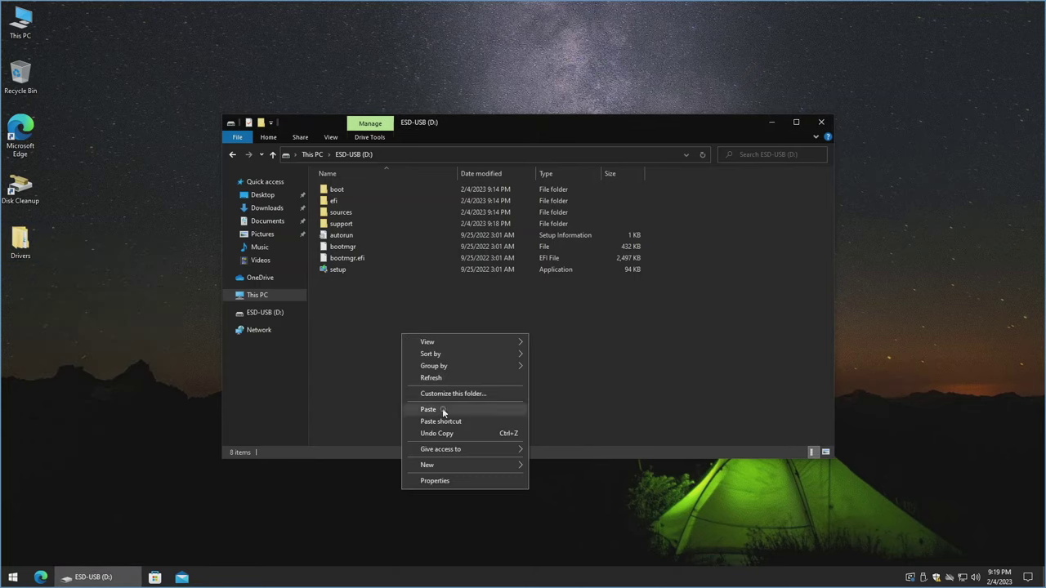
left_click(428, 409)
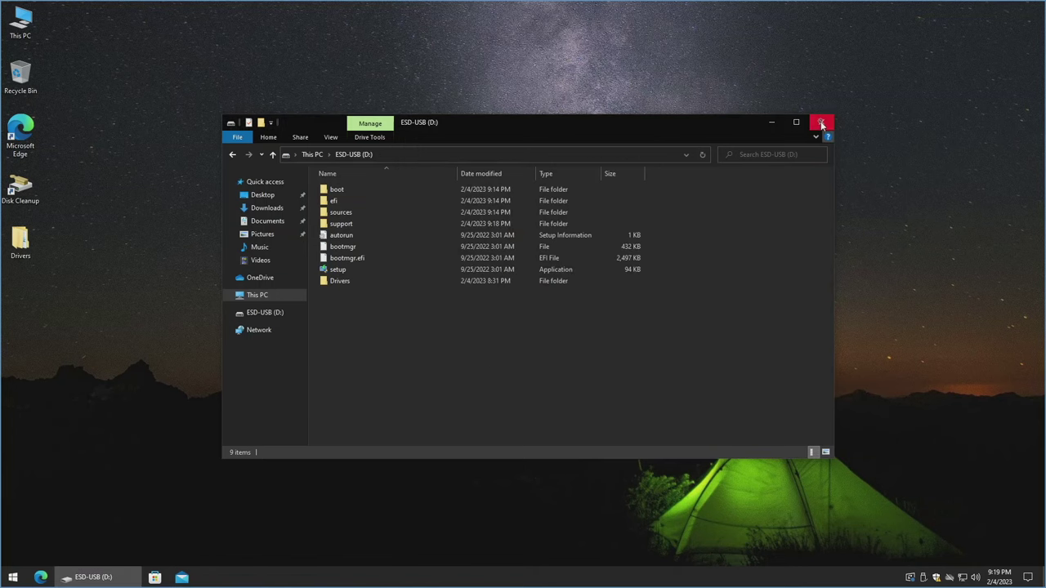
left_click(821, 121)
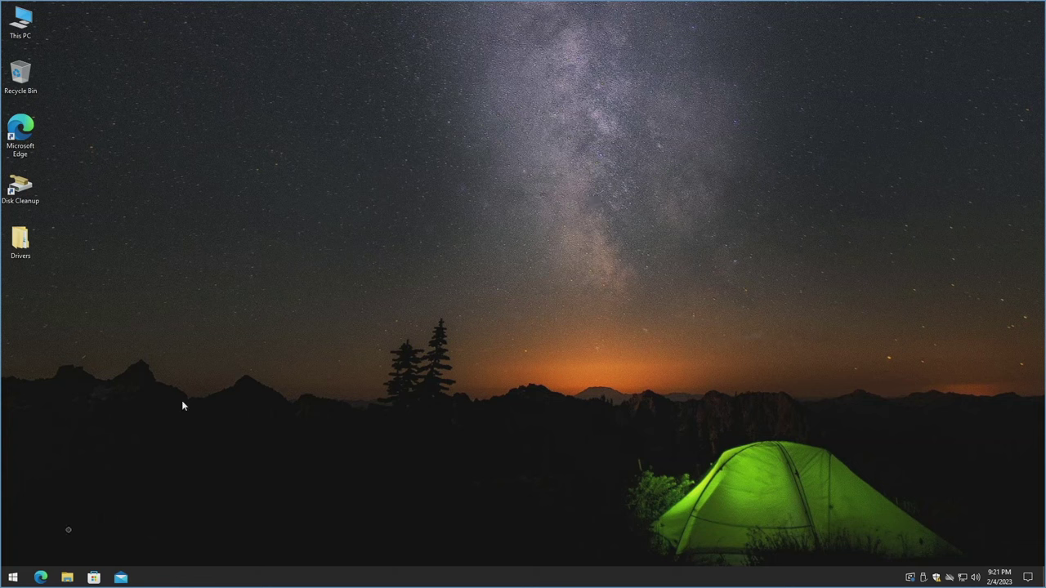
- Restart the PC into advanced startup from the Recovery settings under Update & Security
left_click(14, 577)
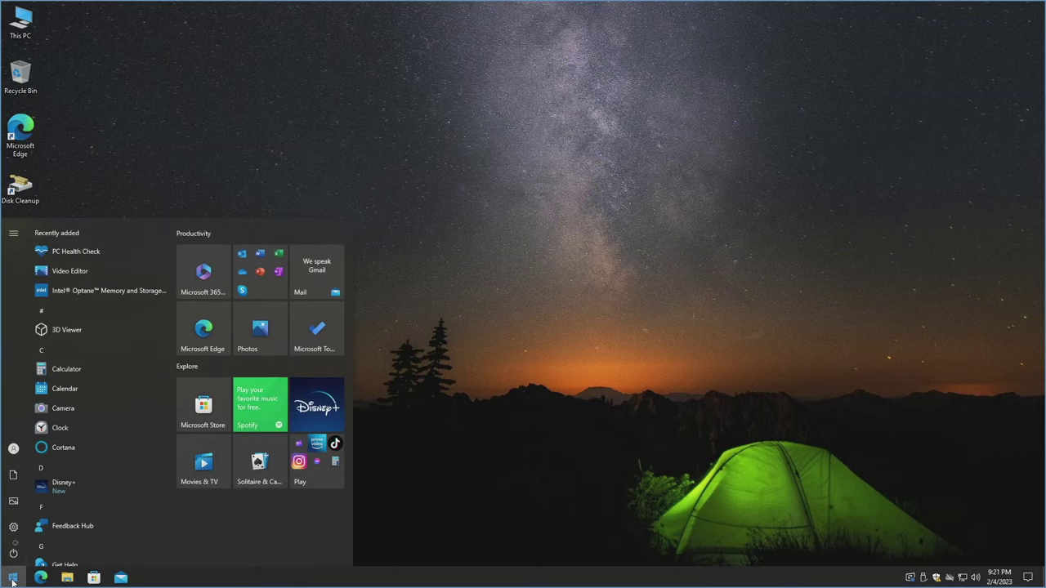
left_click(13, 528)
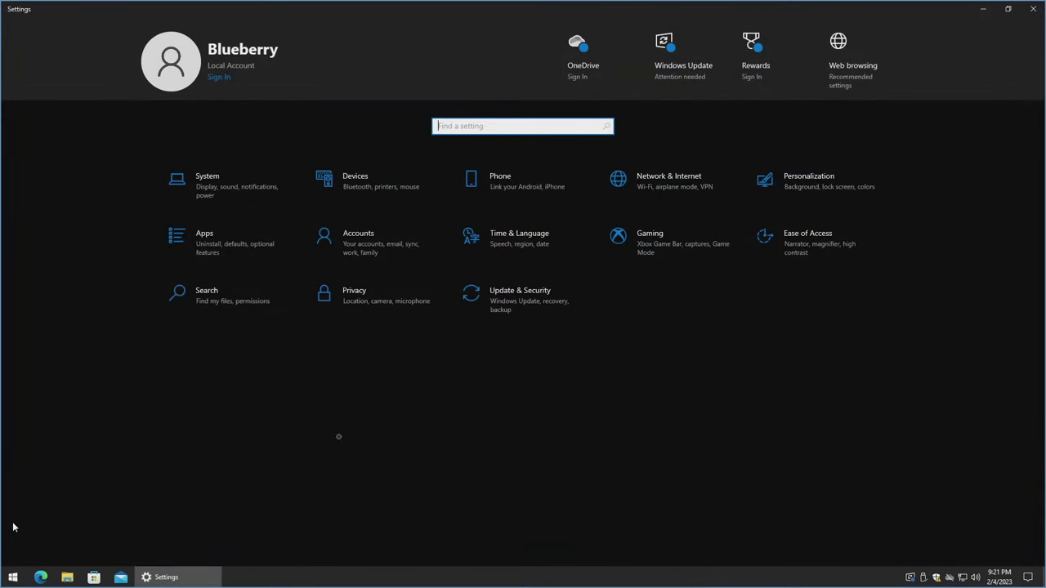
left_click(514, 298)
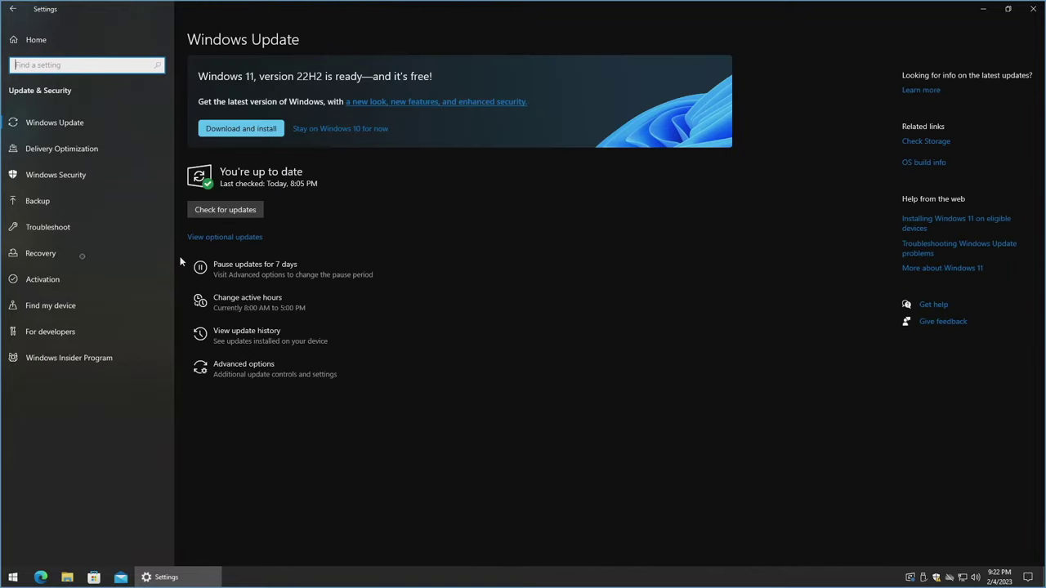
left_click(77, 254)
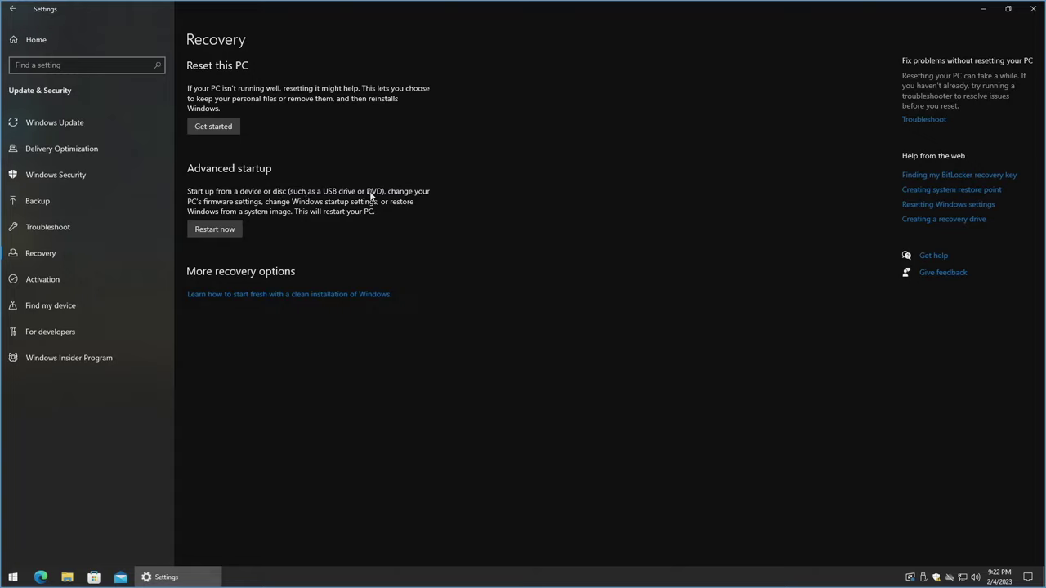
left_click(216, 230)
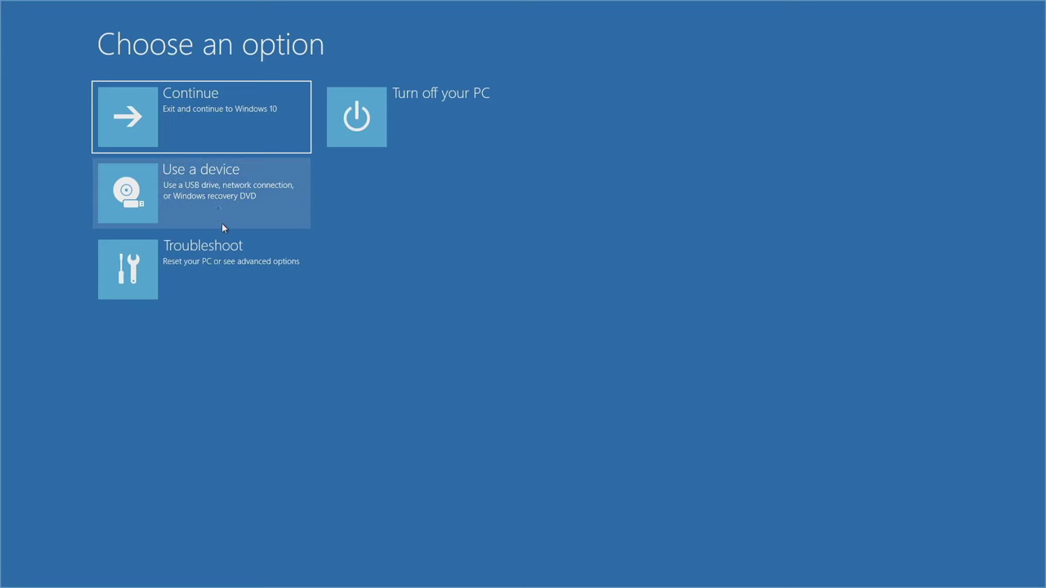
- Check which devices the PC can start from, and exit the recovery options by continuing to Windows 10
left_click(190, 199)
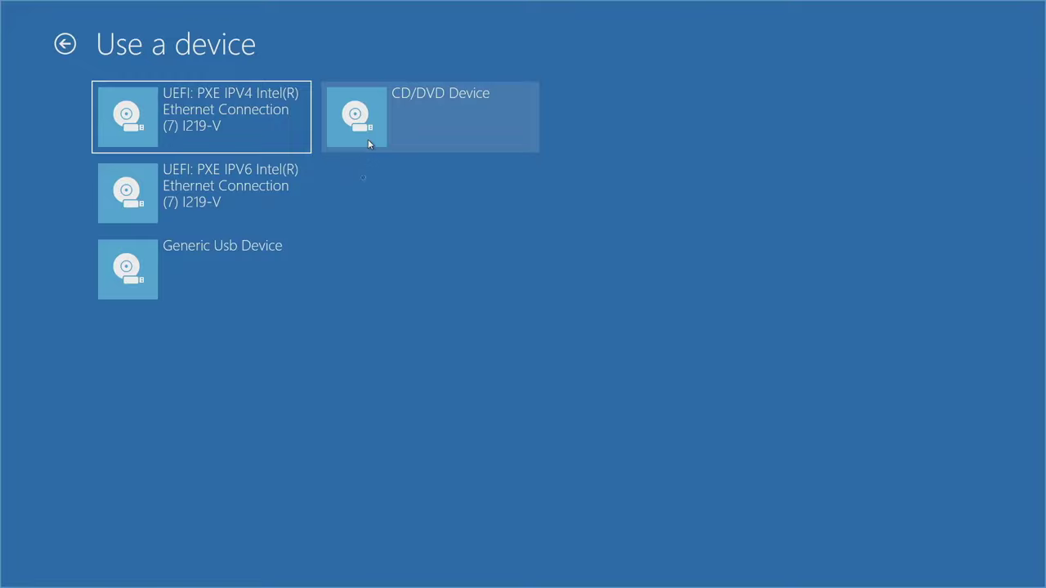
left_click(66, 45)
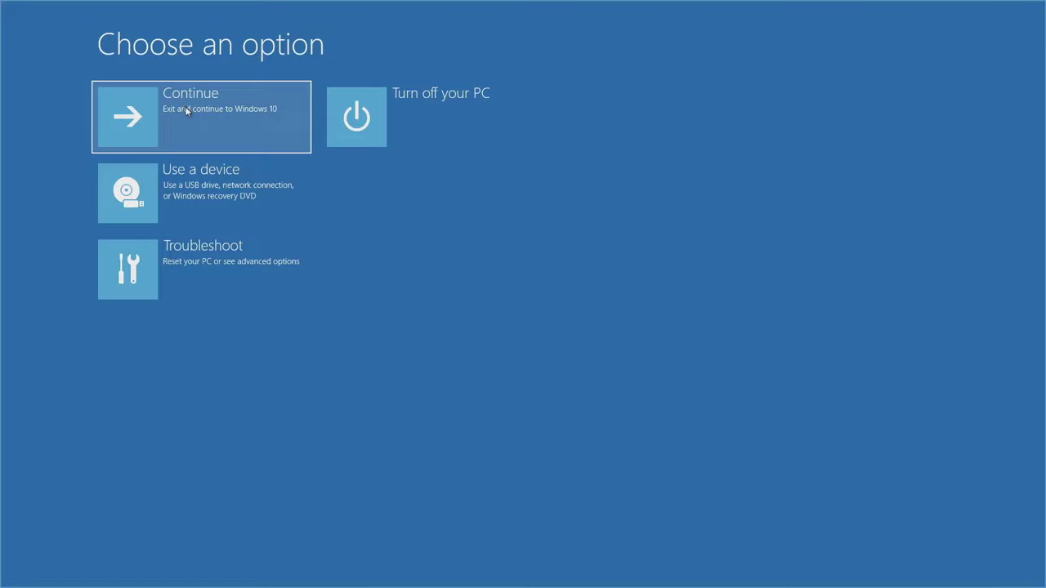
left_click(187, 110)
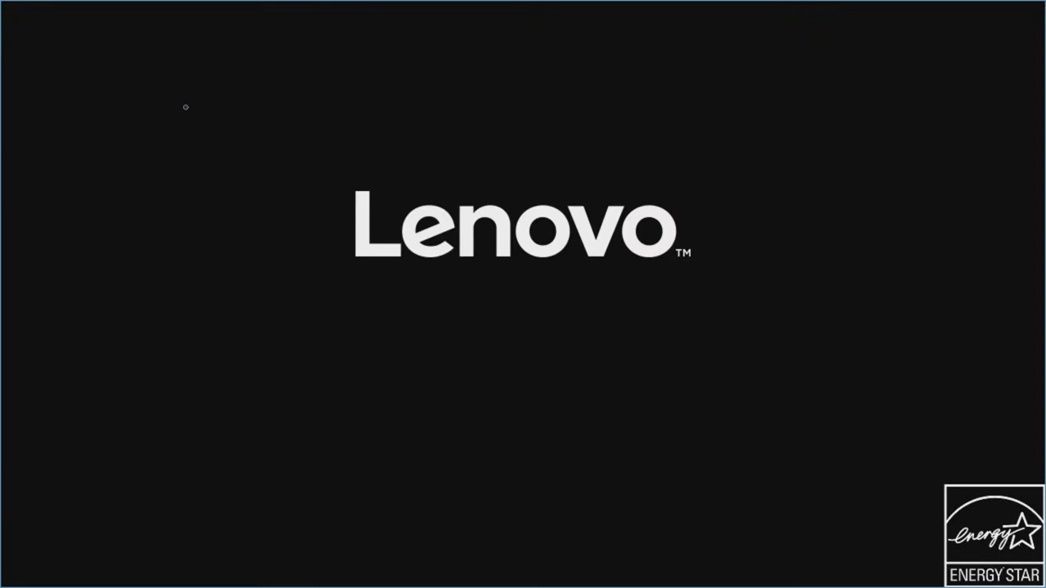
- Open the Startup Device Menu during boot and start from UEFI: ASolid USB 0000, Partition 1
key("F12")
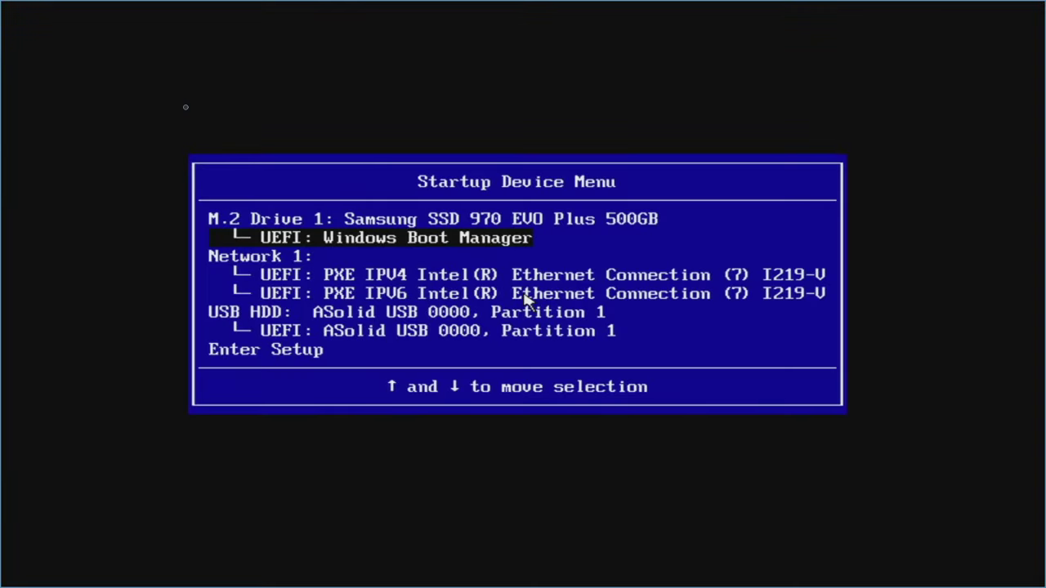
key("Down")
key("Down")
key("Down")
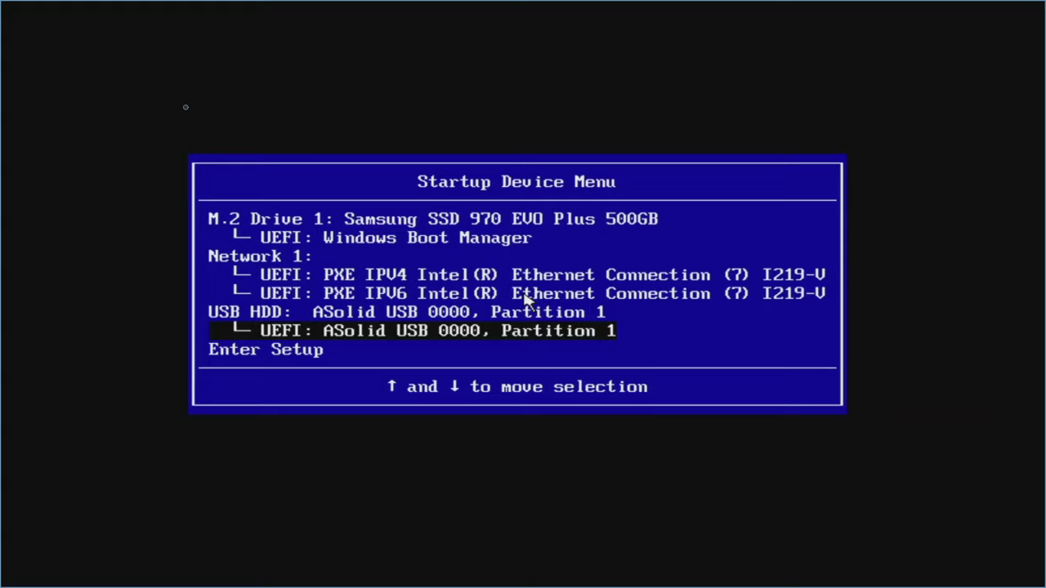
key("Return")
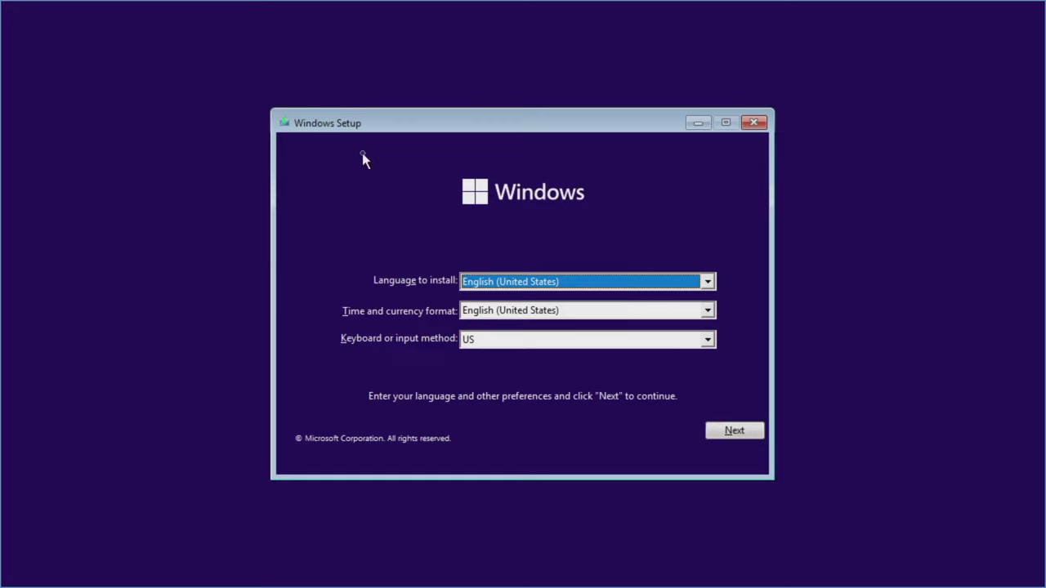
- Start the Windows installation with English (United States) and the US keyboard, and accept the Microsoft Software License Terms
left_click(729, 431)
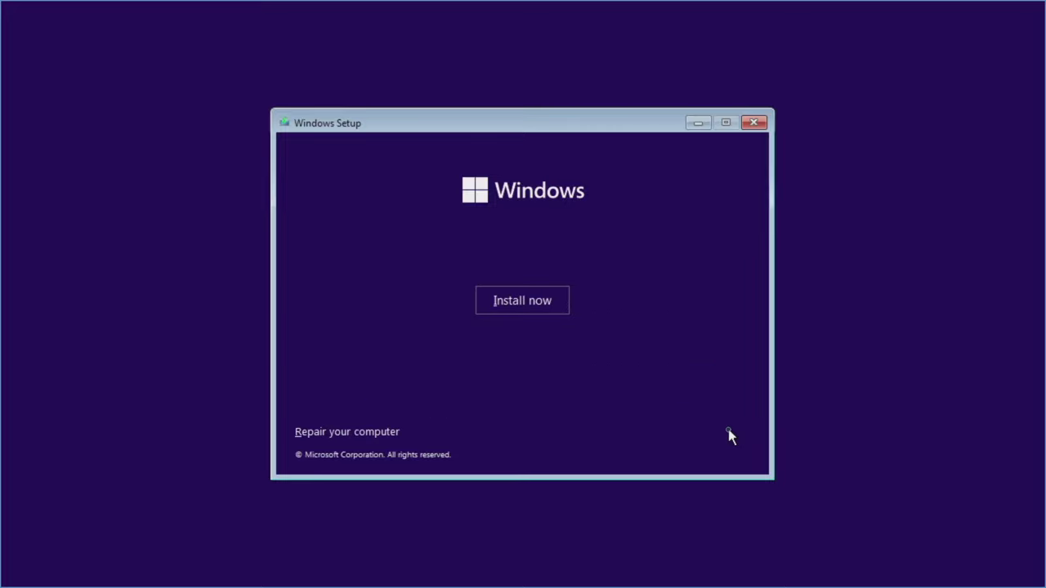
left_click(521, 304)
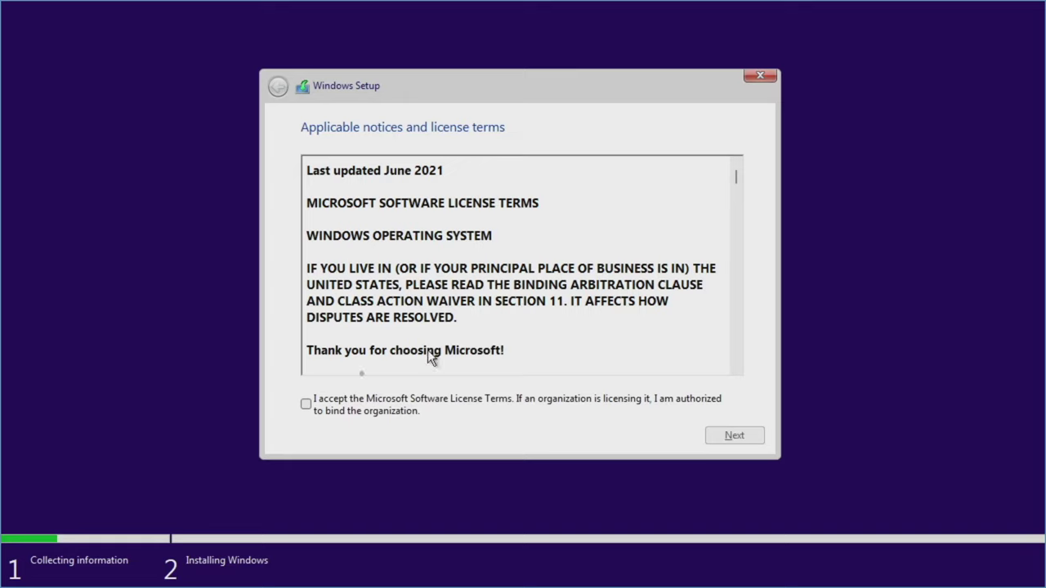
left_click(306, 403)
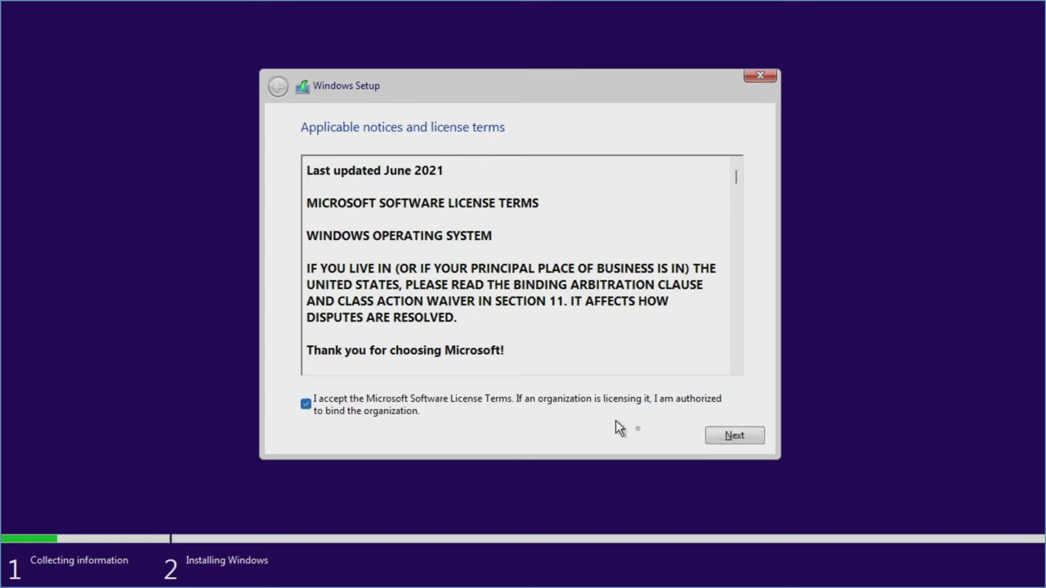
left_click(704, 438)
left_click(735, 439)
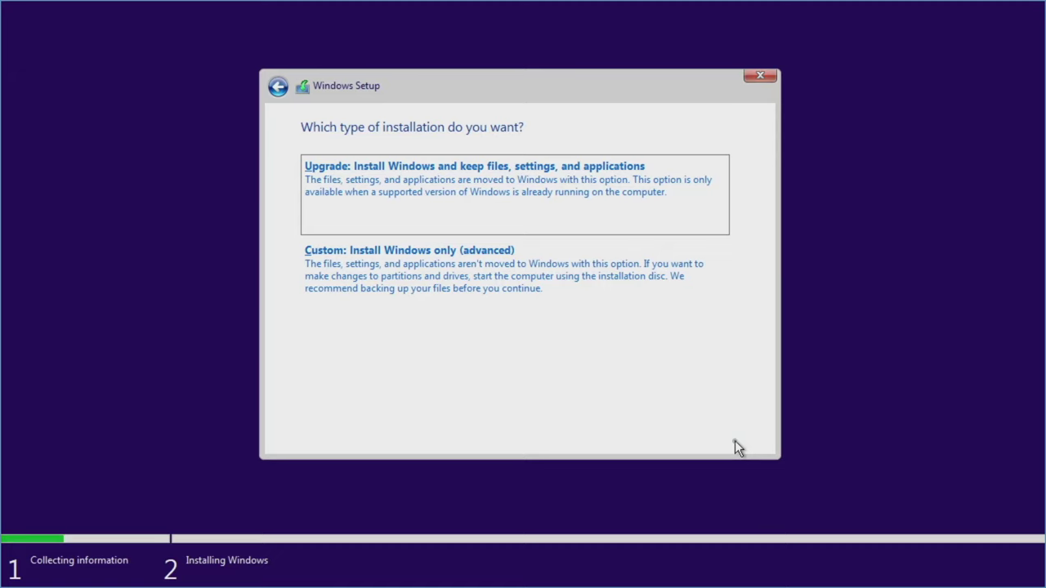
- Choose the custom Windows-only installation and delete all four Drive 0 partitions, leaving only unallocated space
left_click(425, 295)
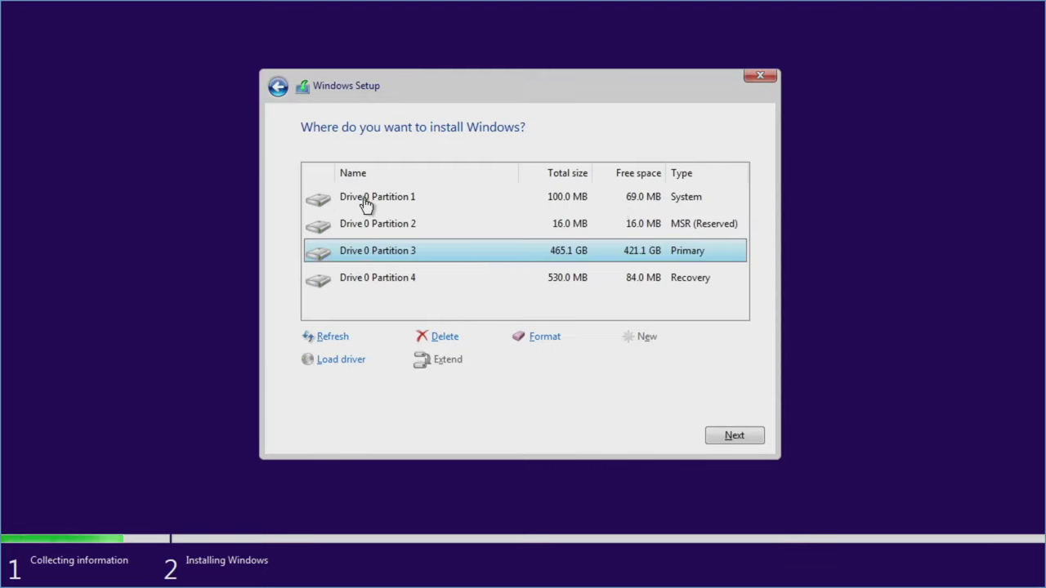
left_click(386, 288)
left_click(443, 339)
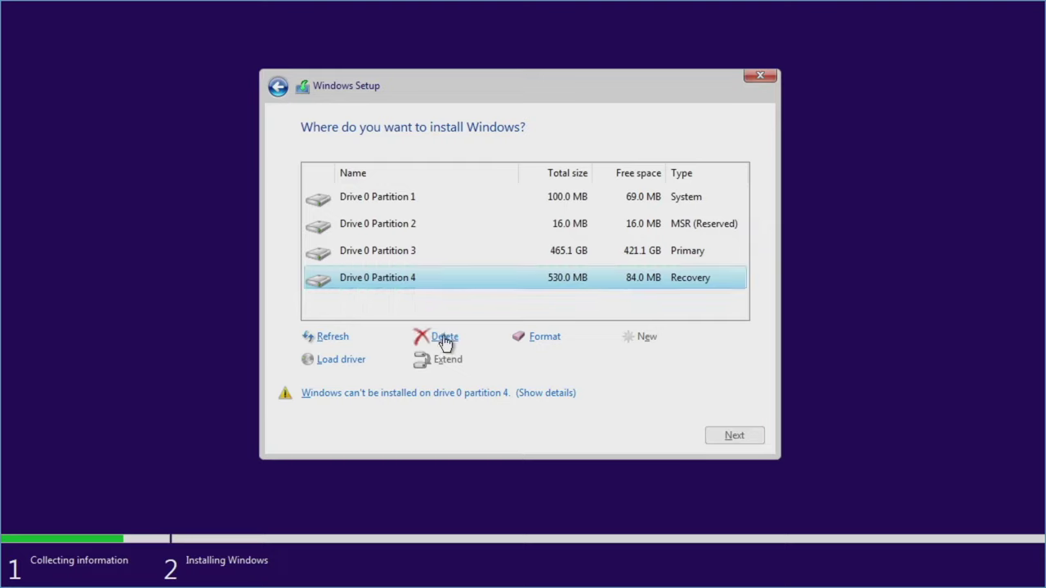
left_click(627, 365)
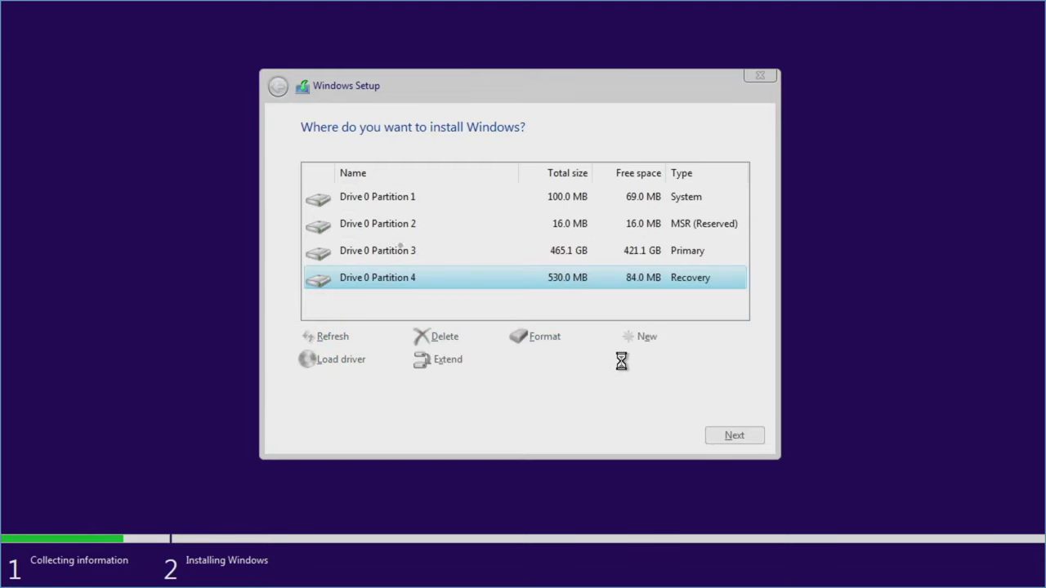
left_click(403, 260)
left_click(436, 335)
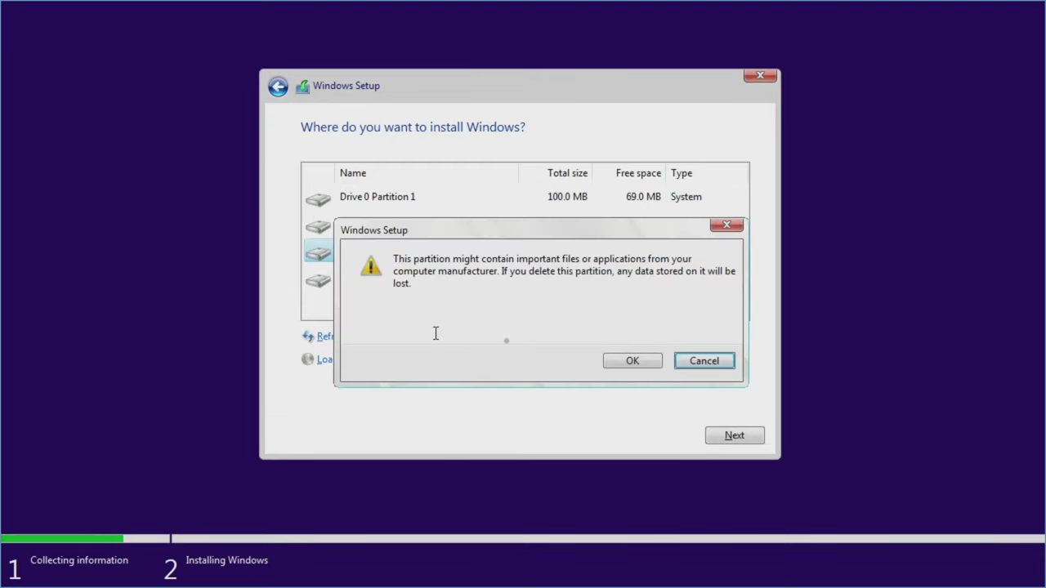
left_click(626, 365)
left_click(409, 227)
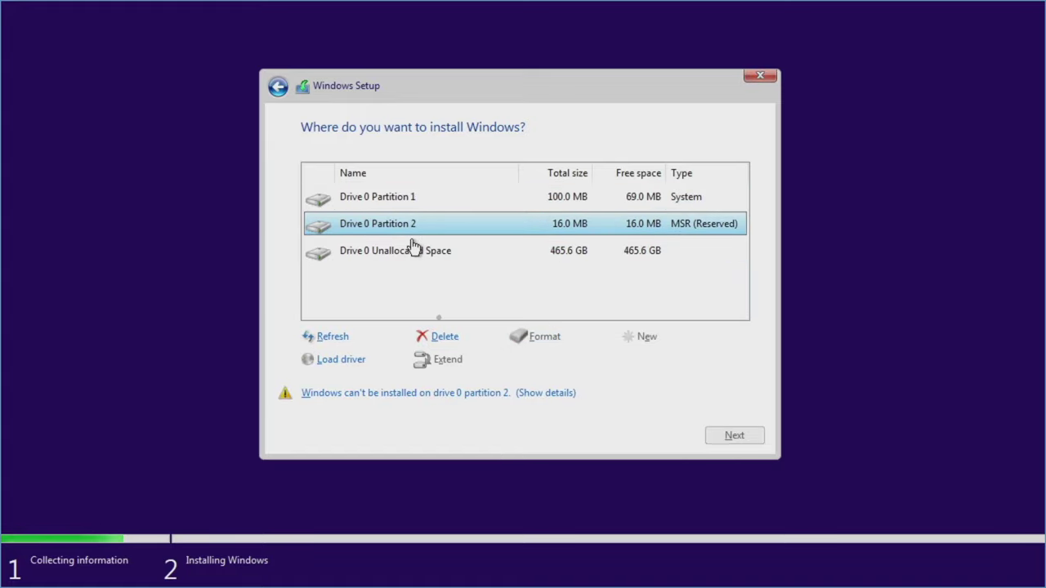
left_click(446, 338)
left_click(627, 363)
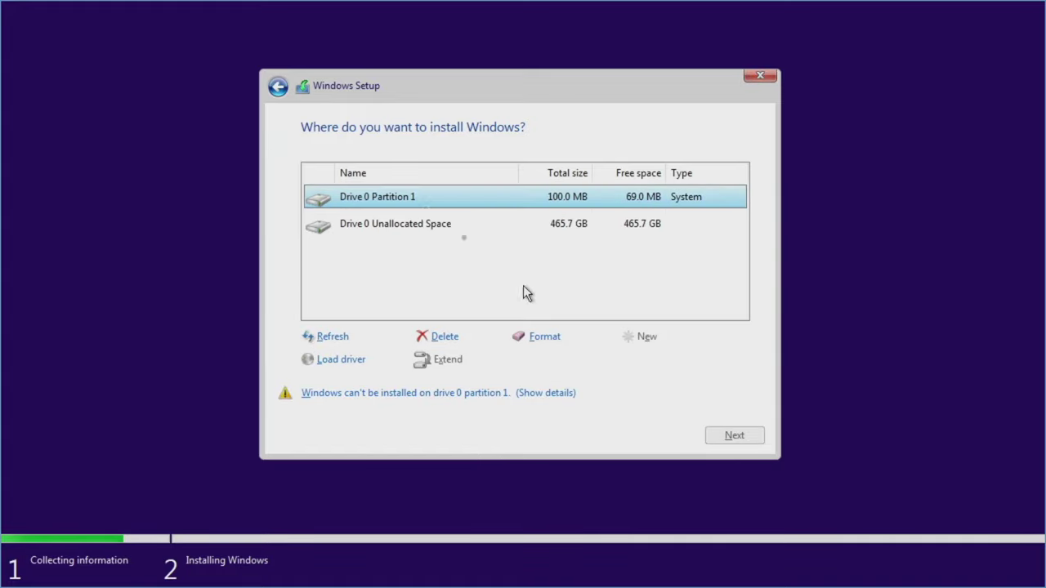
left_click(433, 342)
left_click(623, 361)
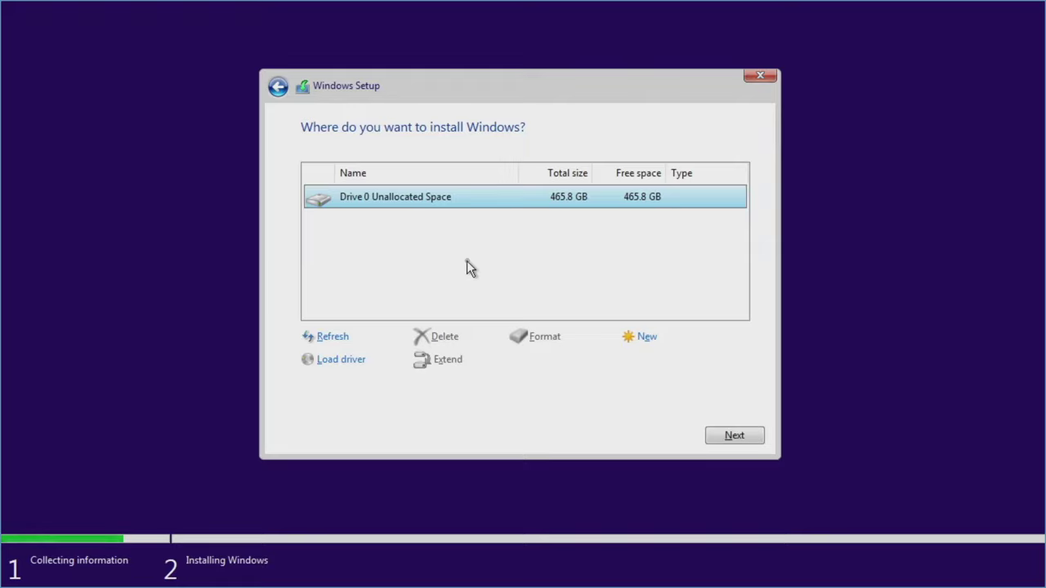
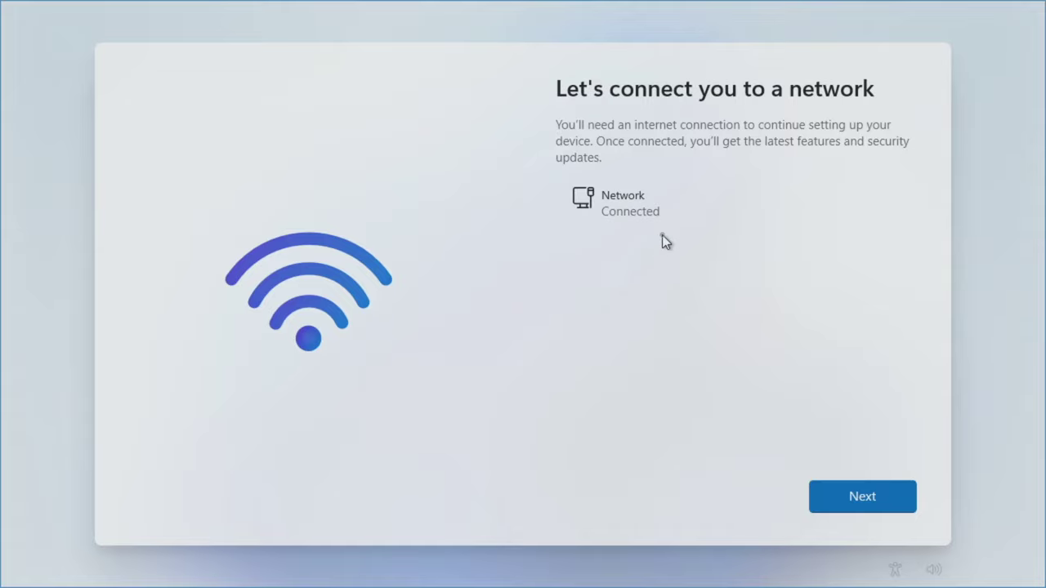
- Continue with the connected network and set up the device for personal use
left_click(875, 496)
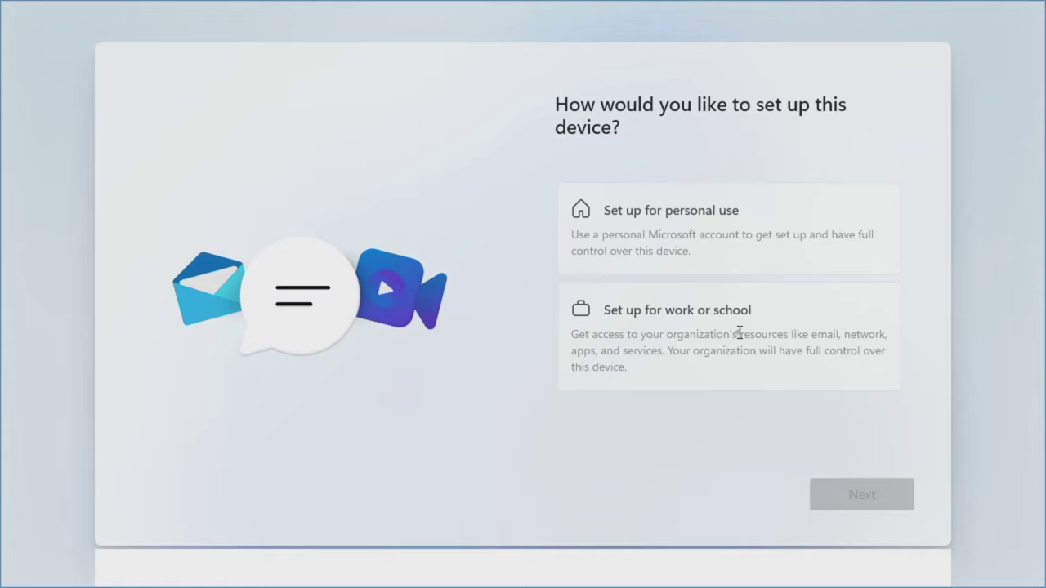
left_click(693, 215)
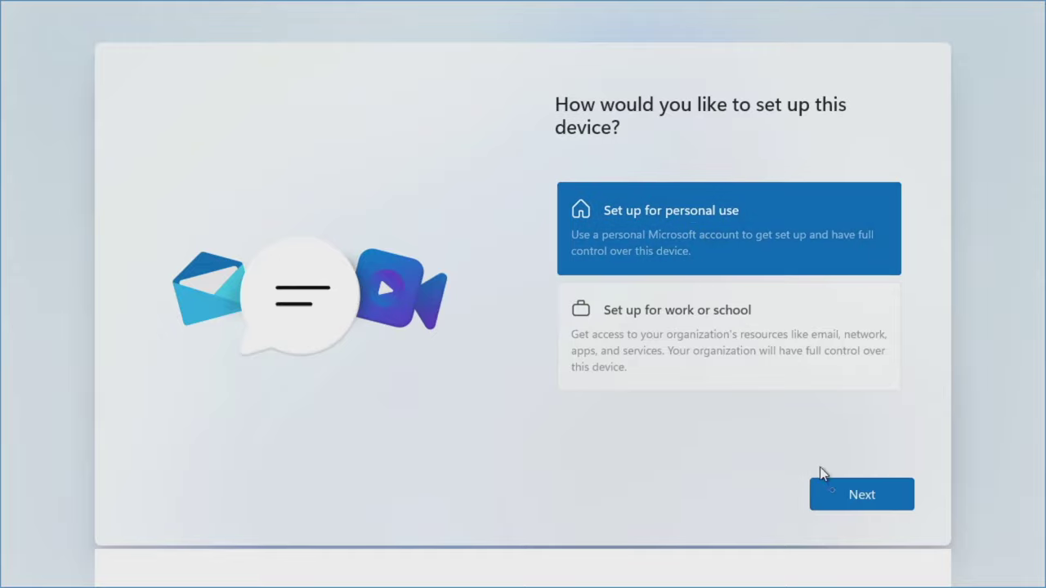
left_click(835, 497)
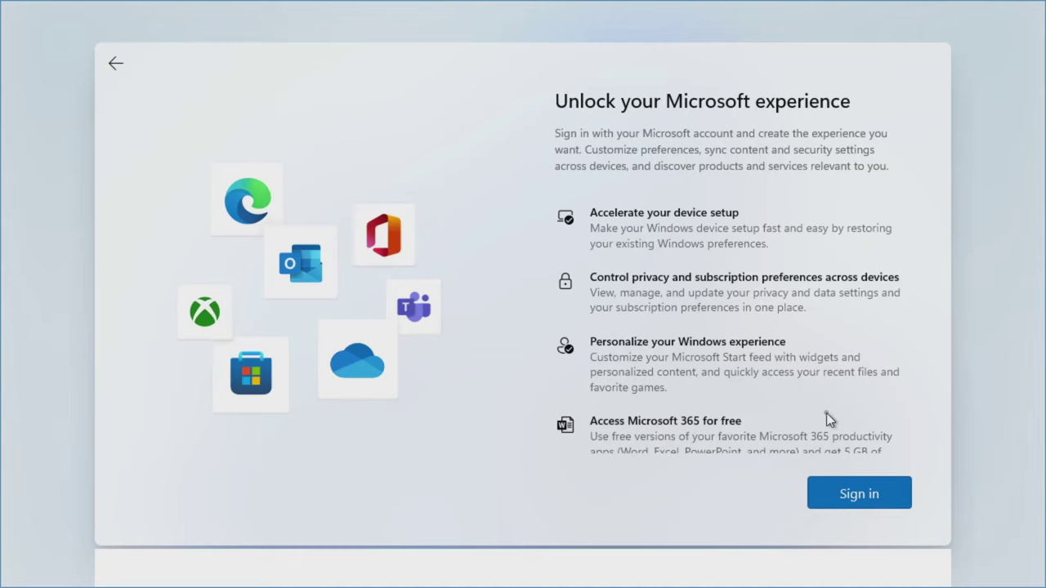
- Submit a placeholder e-mail address and an arbitrary account password for the Microsoft account, and continue past the sign-in error to local account creation
scroll(826, 417, "down", 1)
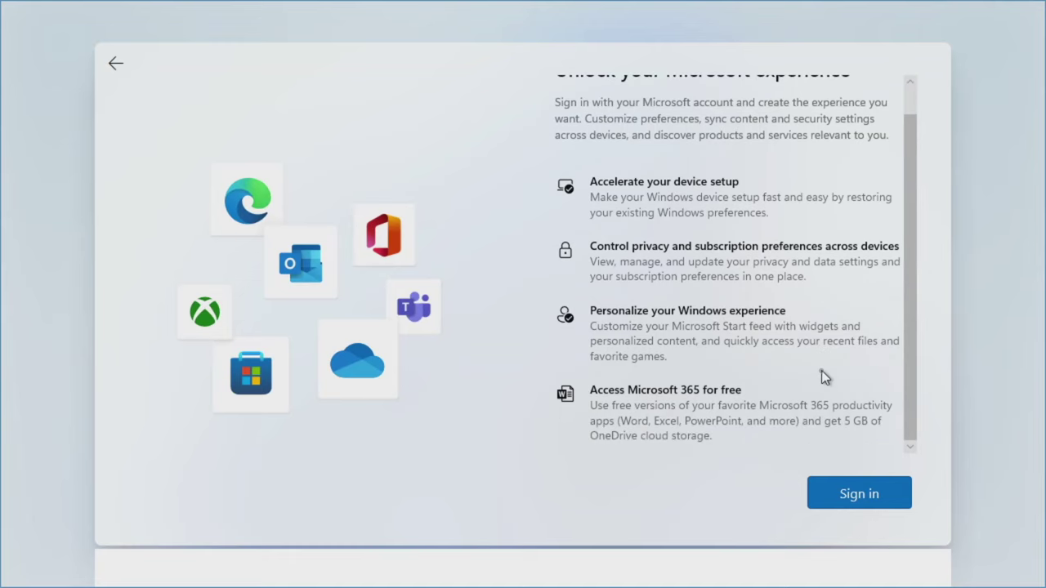
scroll(821, 371, "up", 1)
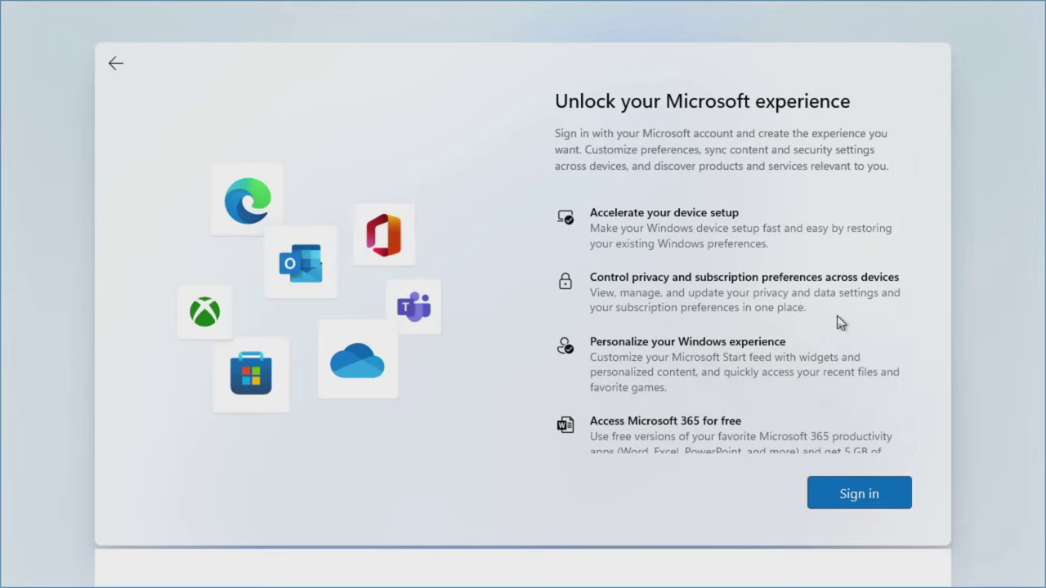
left_click(869, 493)
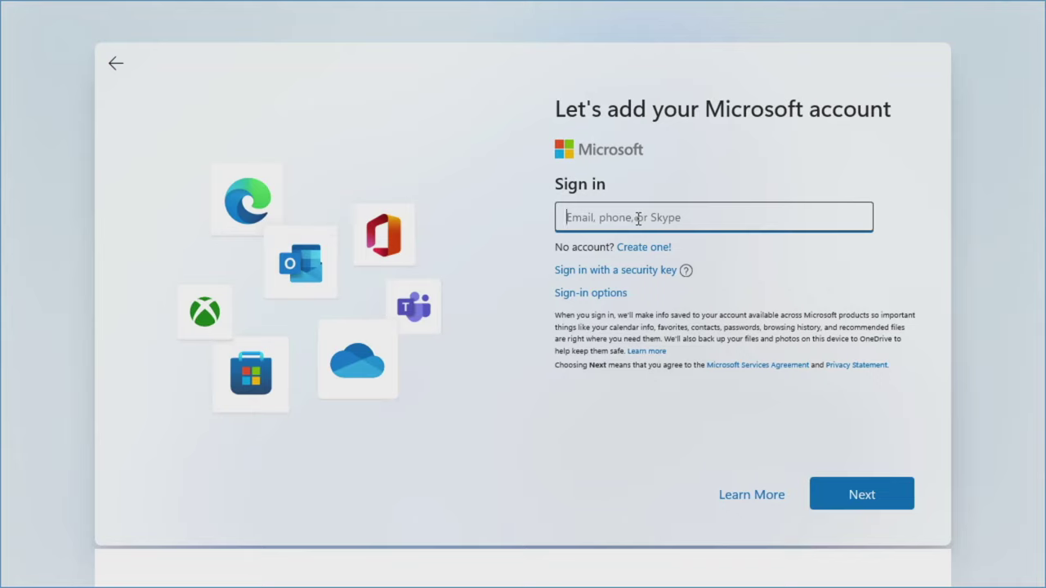
type("no")
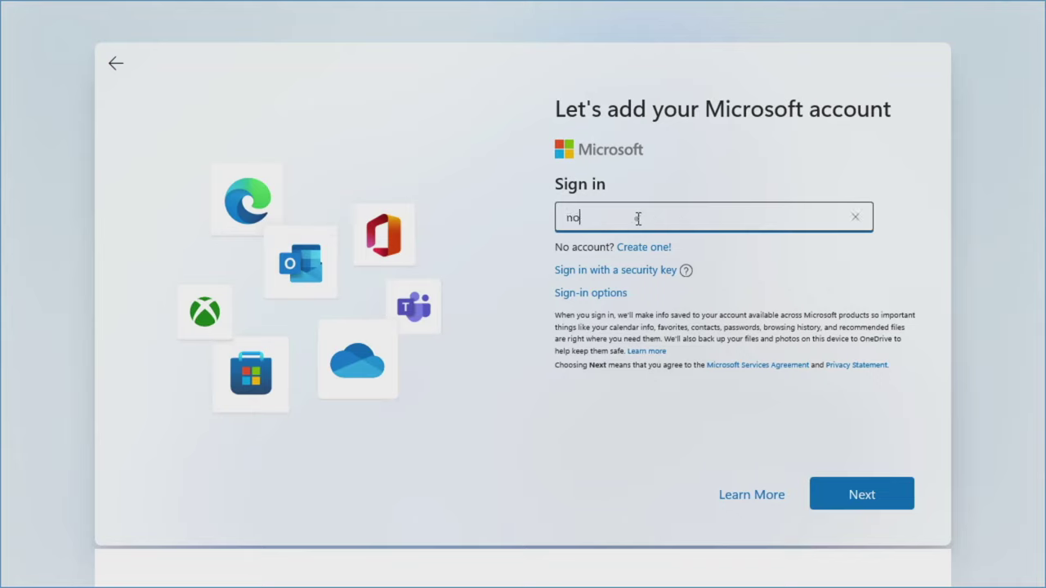
type("@thankyou.com")
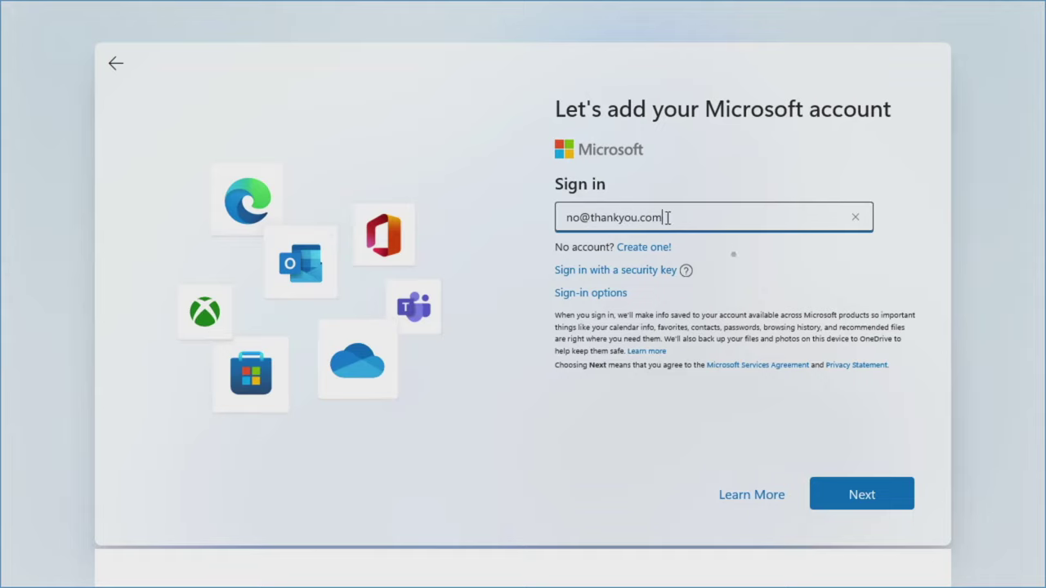
left_click(846, 493)
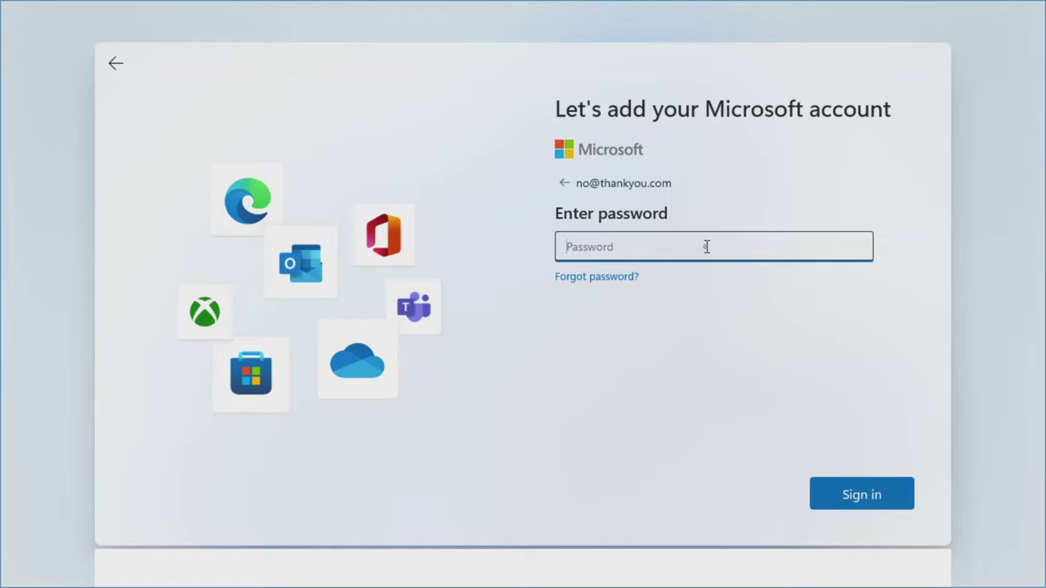
type("•••••••")
left_click(839, 488)
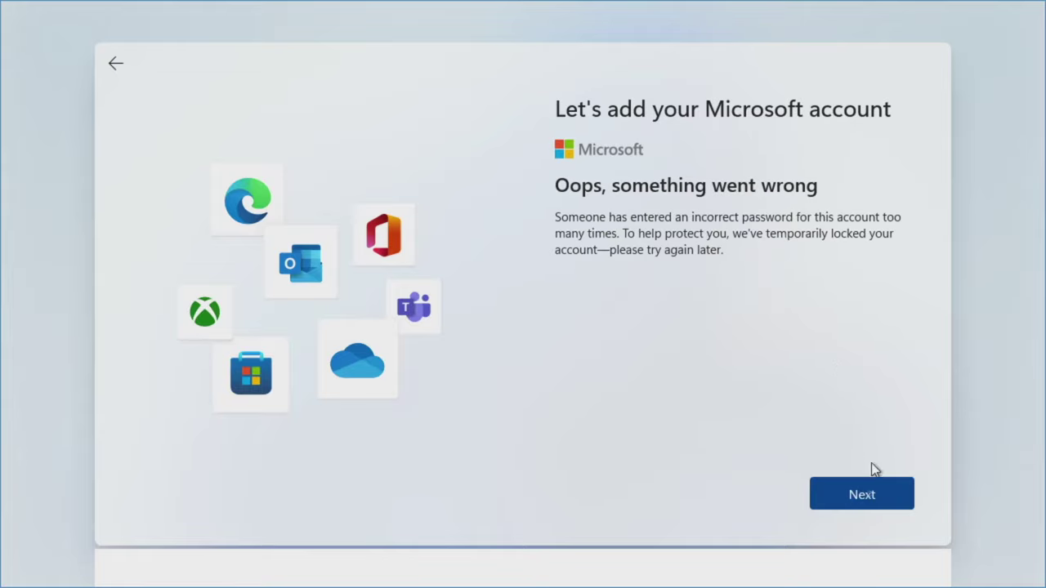
left_click(869, 496)
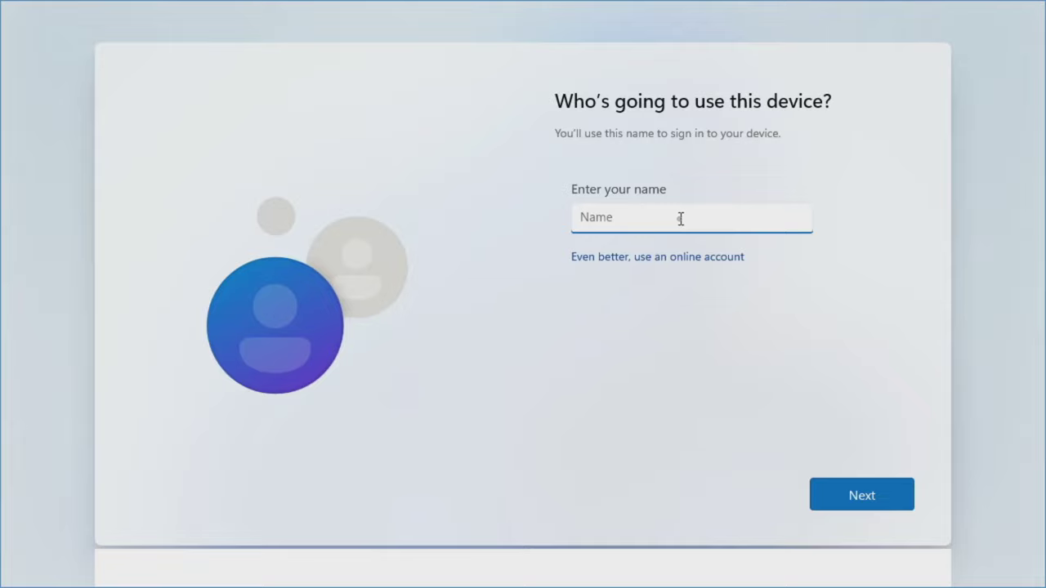
- Name the local account User and continue with the account password left blank
type("User")
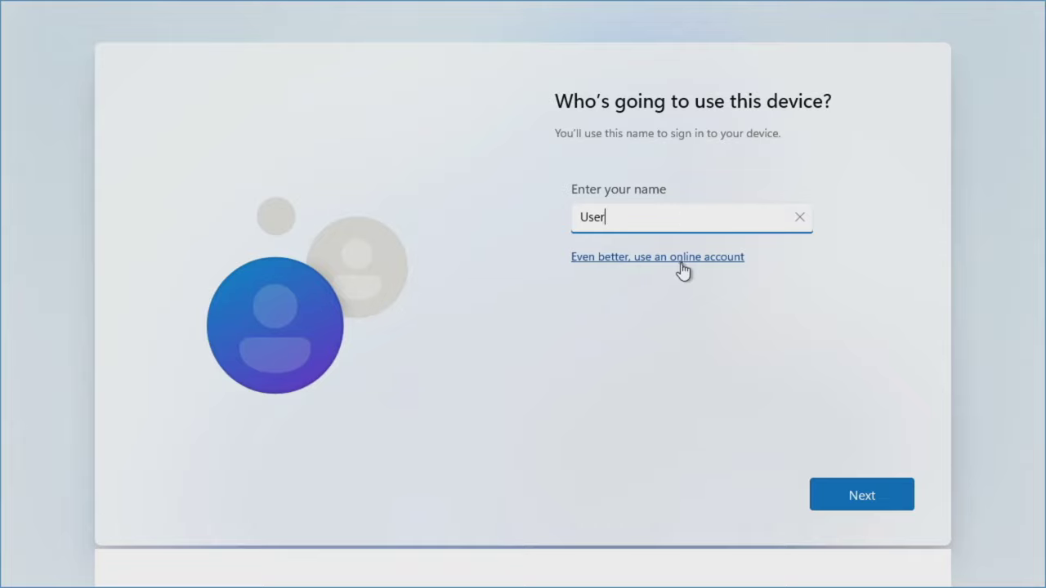
left_click(868, 488)
left_click(867, 507)
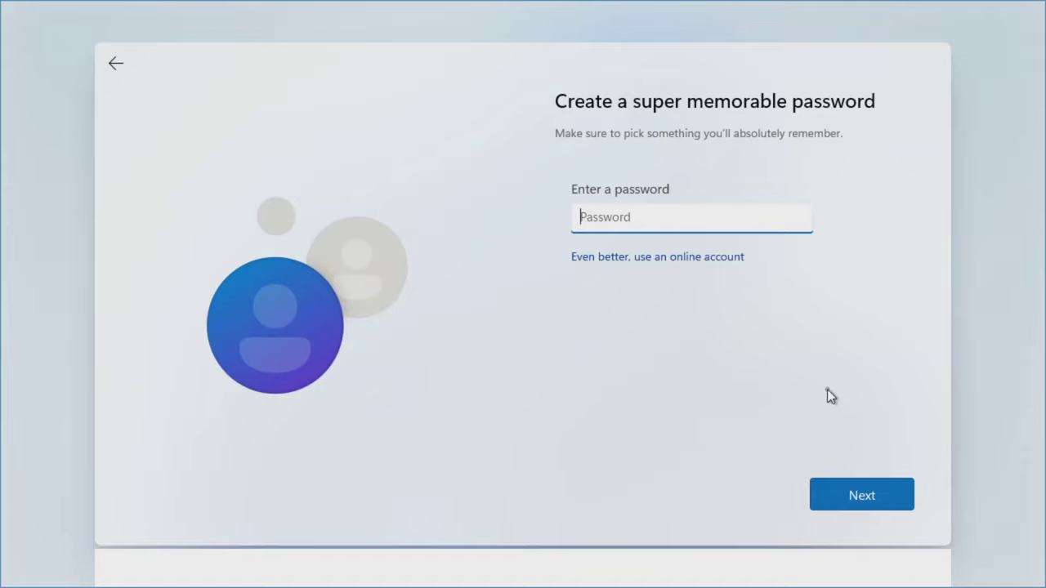
left_click(866, 490)
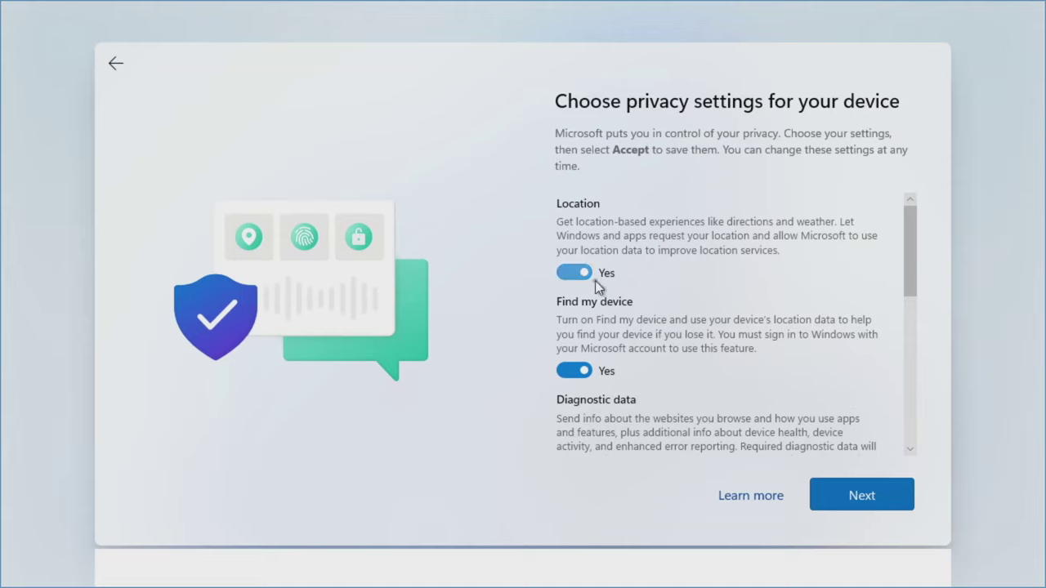
- Turn off Find my device, Inking & typing, Tailored experiences and Advertising ID, limit diagnostic data to Required only, and accept the privacy settings
left_click(578, 370)
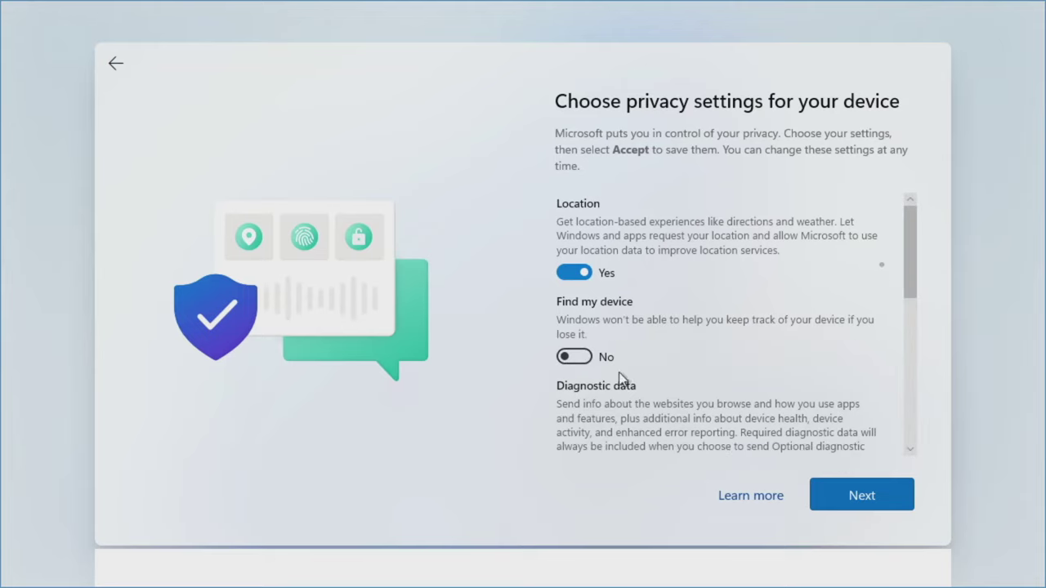
left_click_drag(908, 238, 910, 263)
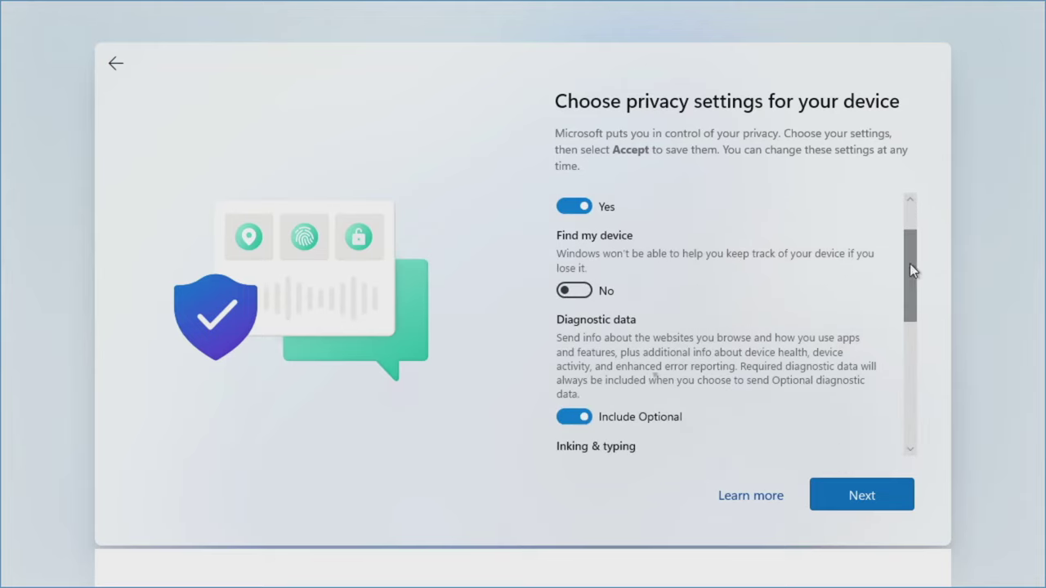
left_click(591, 413)
mouse_move(915, 265)
left_mouse_down()
mouse_move(932, 323)
mouse_move(878, 325)
left_mouse_up()
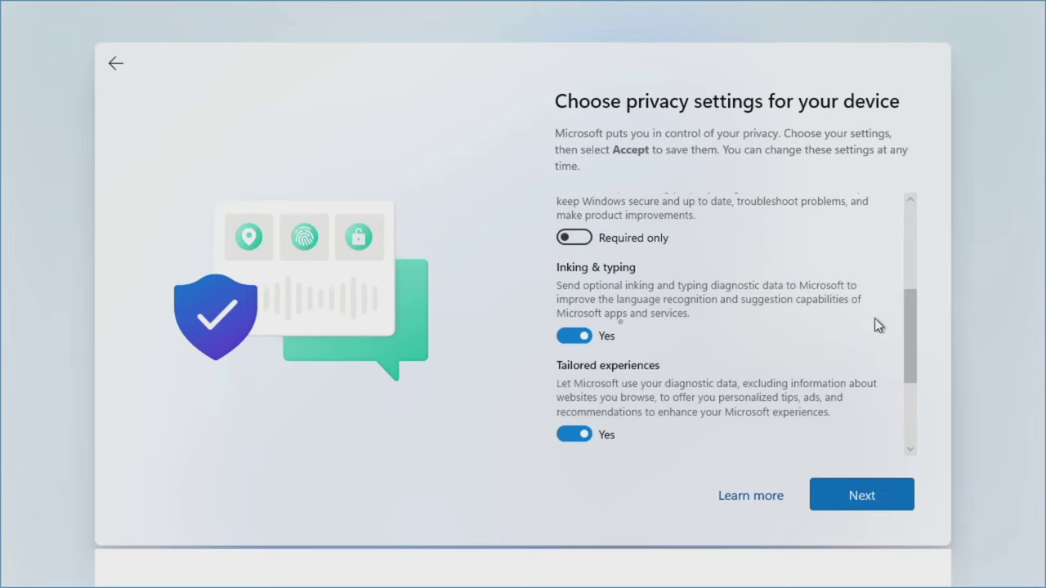
left_click(582, 336)
left_click(584, 434)
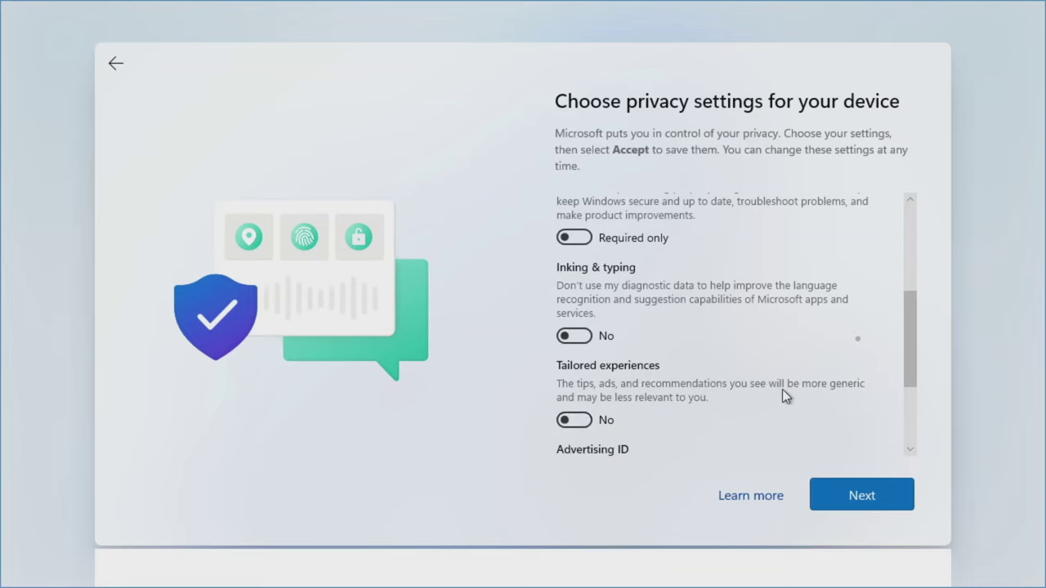
left_click_drag(909, 332, 915, 392)
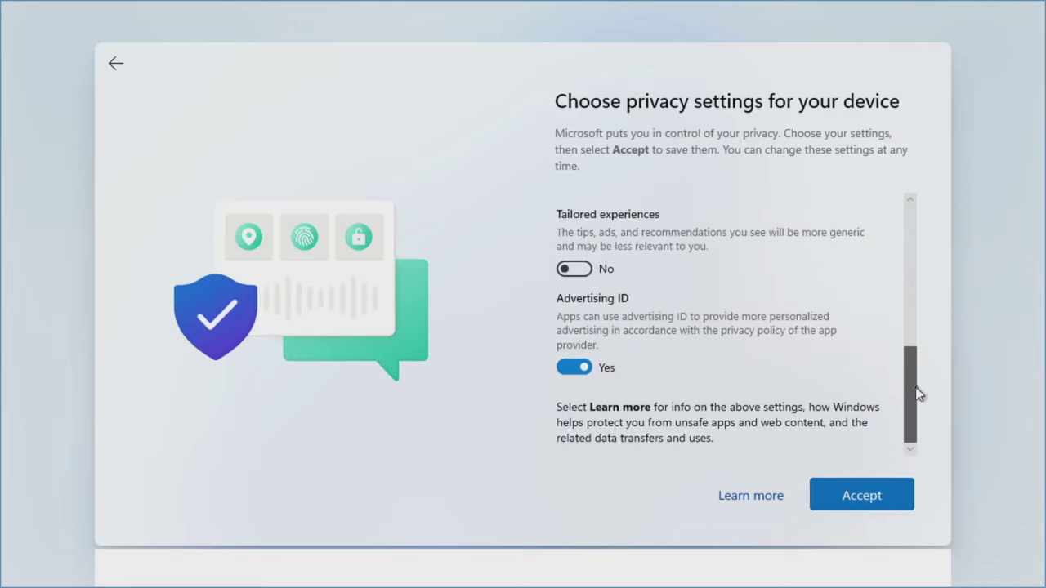
left_click(603, 370)
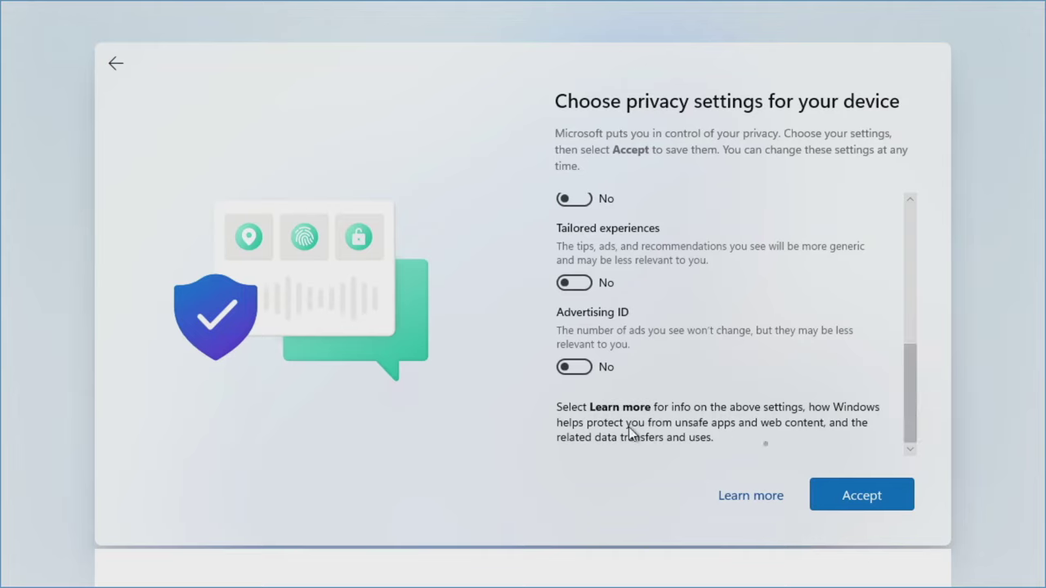
left_click(877, 495)
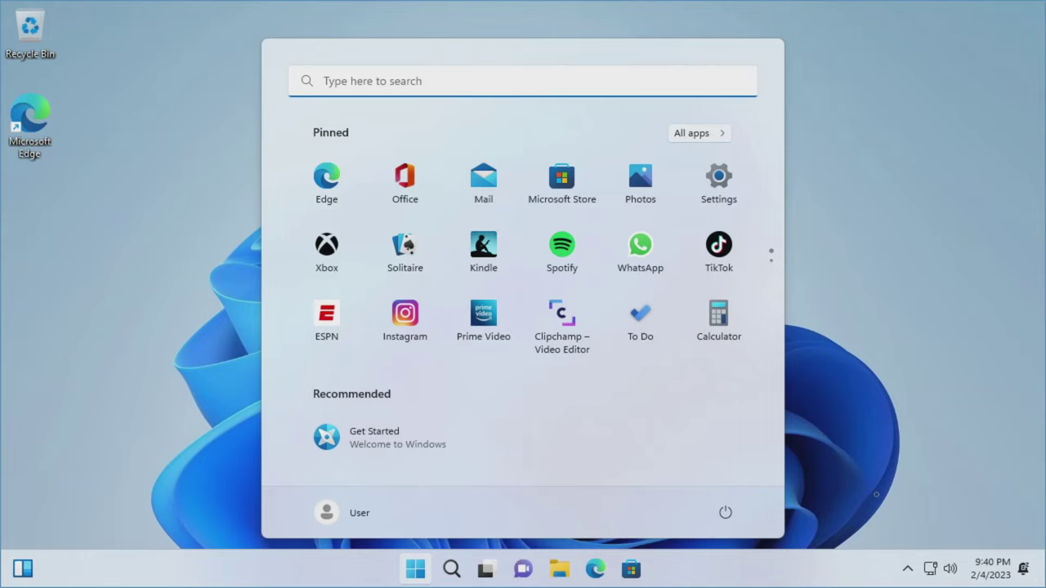
- Set the taskbar alignment to Left in the taskbar behaviors and close the settings
left_click(907, 352)
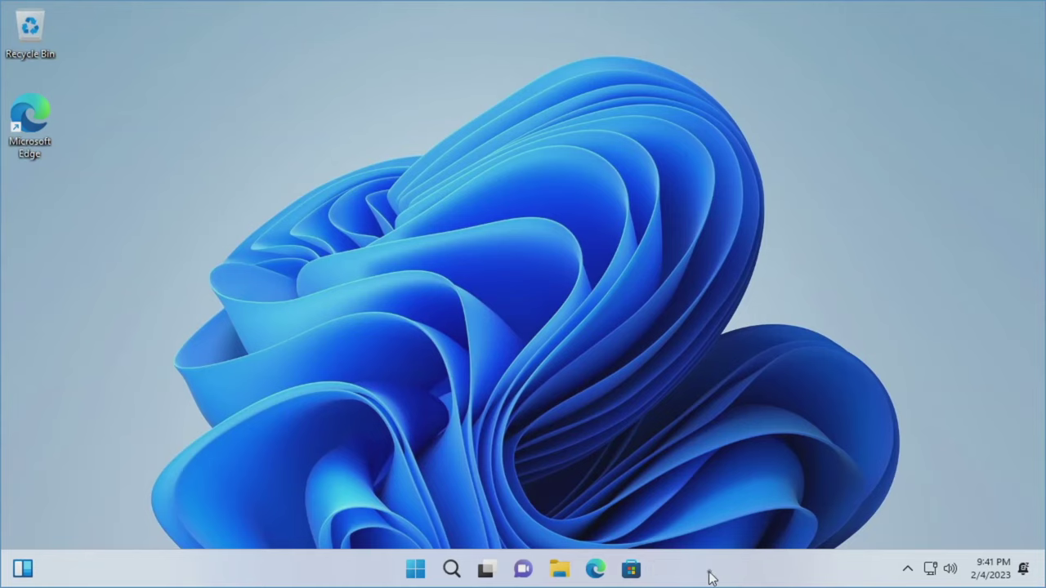
right_click(710, 578)
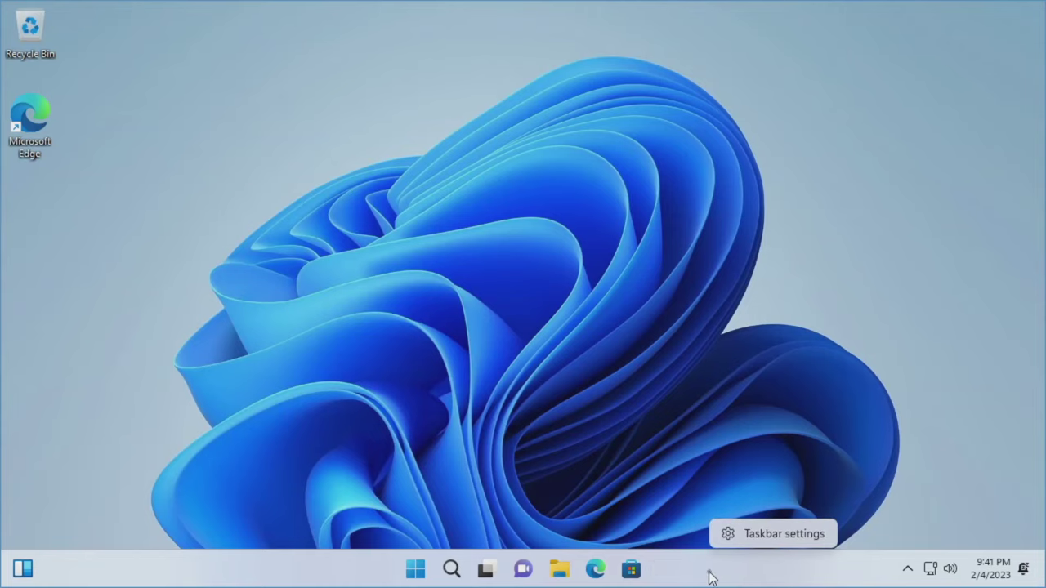
left_click(737, 543)
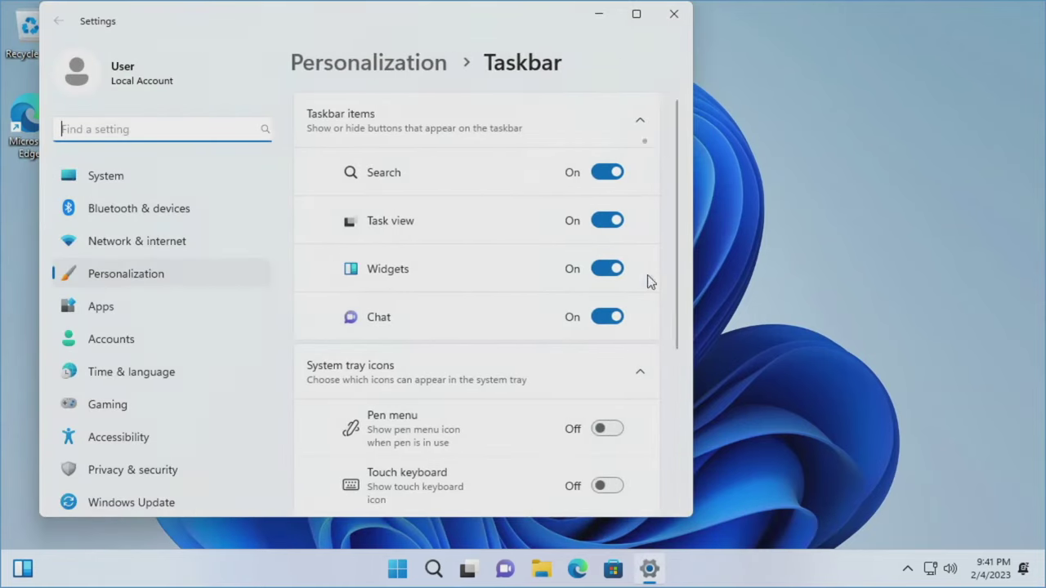
left_click(637, 15)
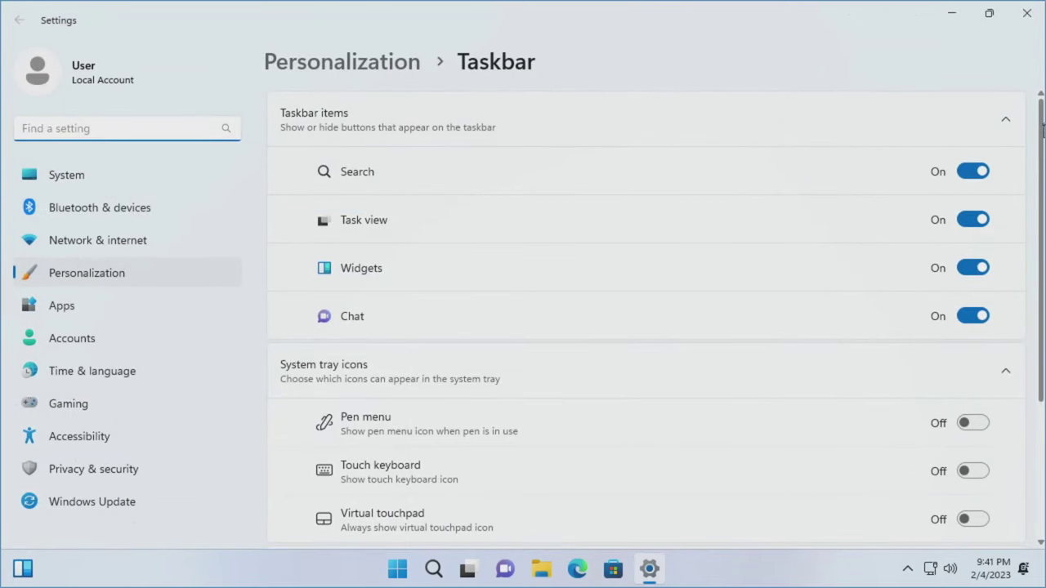
left_click_drag(1039, 135, 1038, 255)
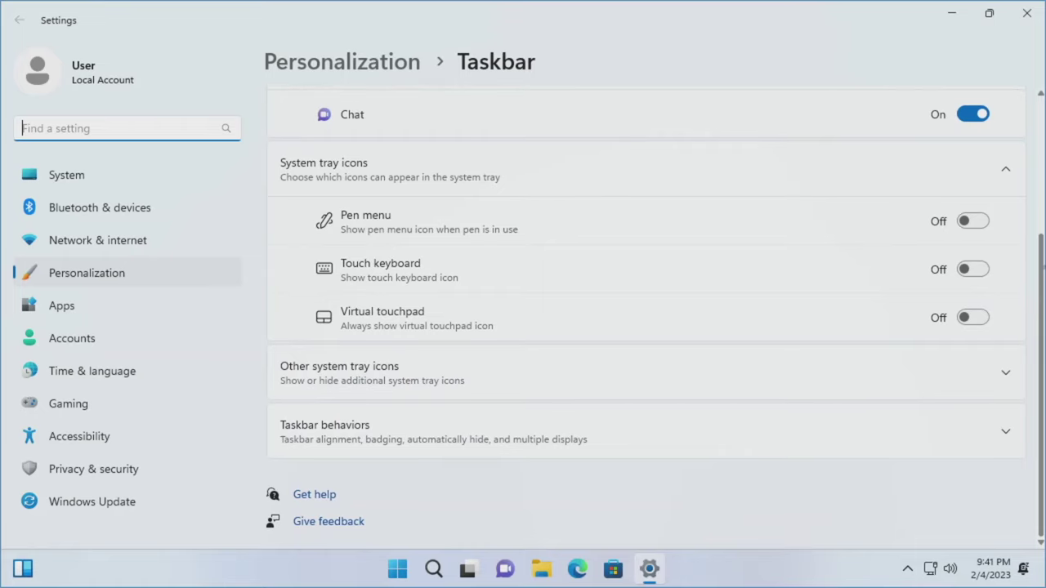
left_click(784, 445)
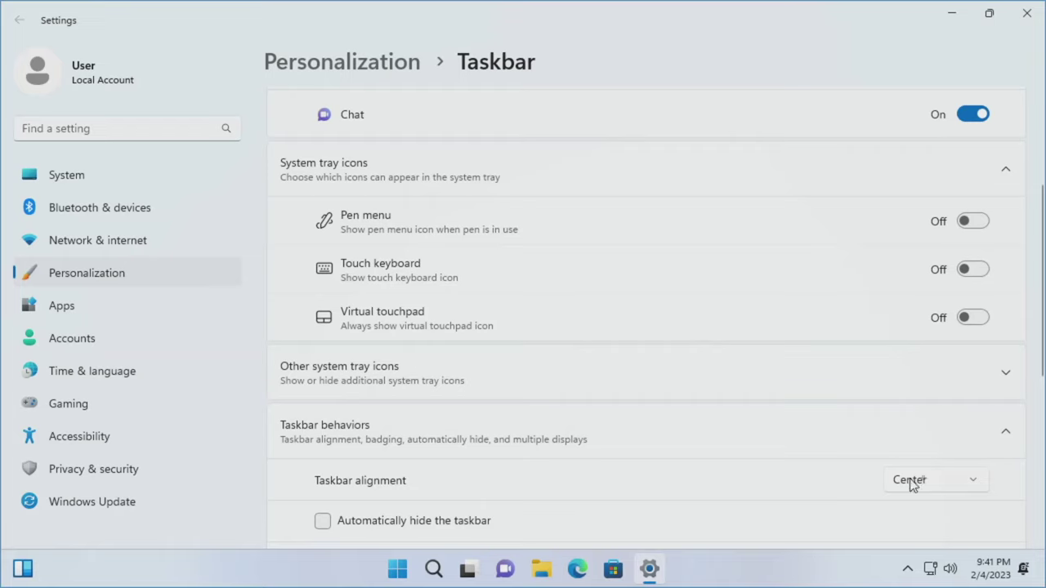
left_click(951, 484)
left_click(944, 454)
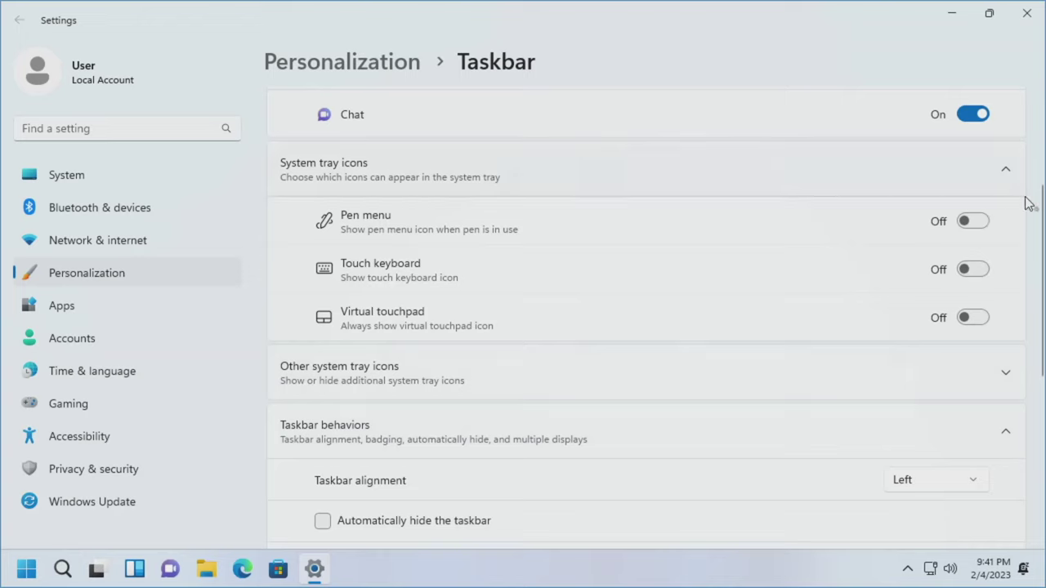
scroll(1040, 219, "down", 1)
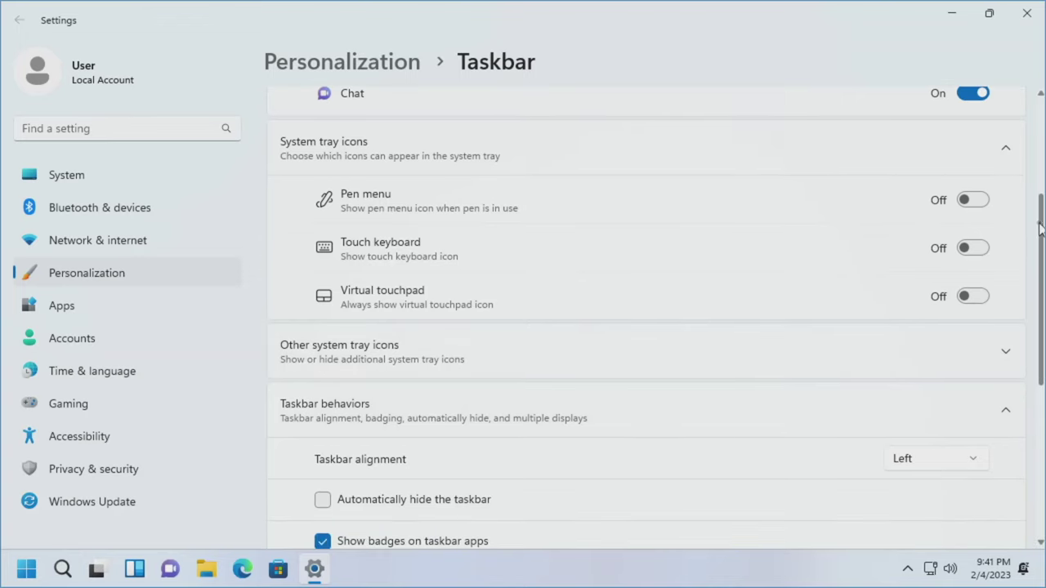
left_click(1026, 15)
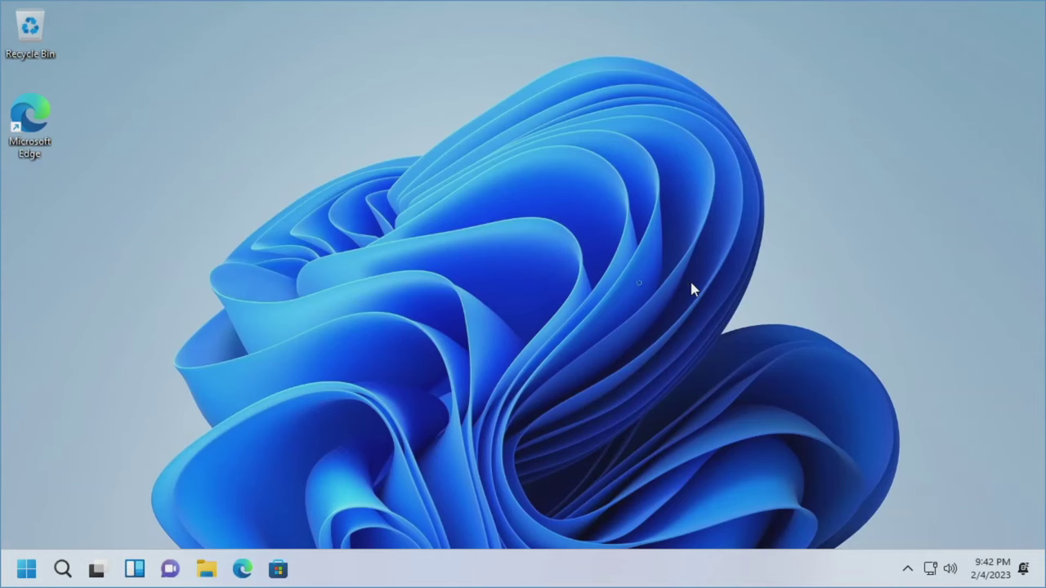
- Apply the dark personalization theme with the colorful petal-like shapes and close the settings
right_click(545, 289)
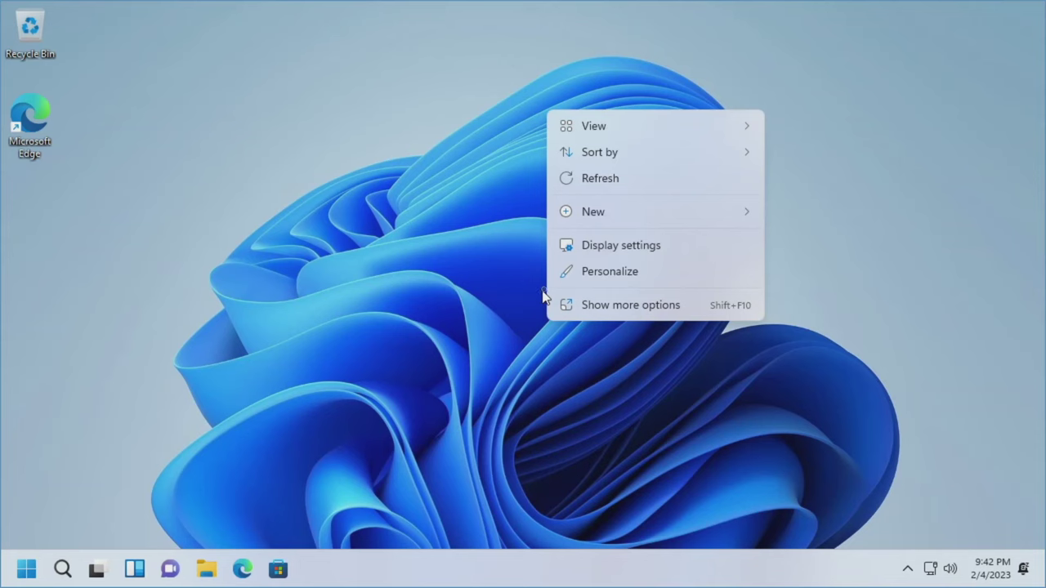
left_click(607, 271)
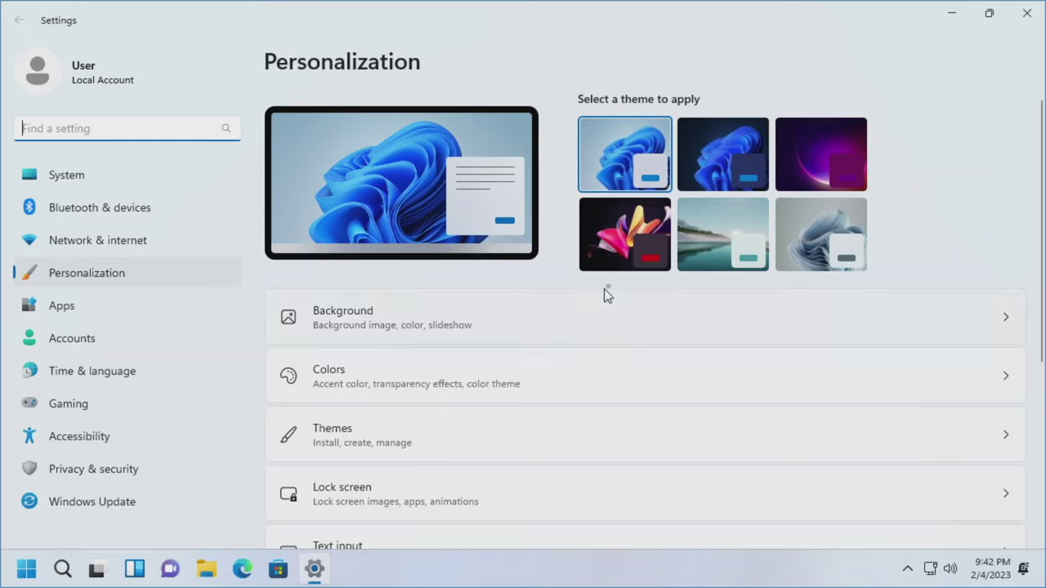
left_click(629, 239)
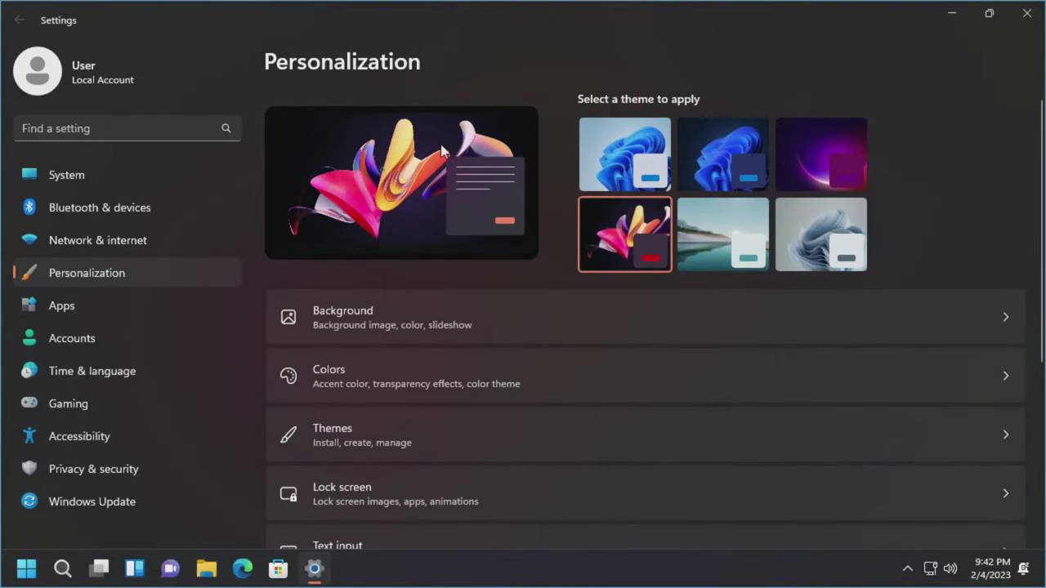
left_click(1027, 13)
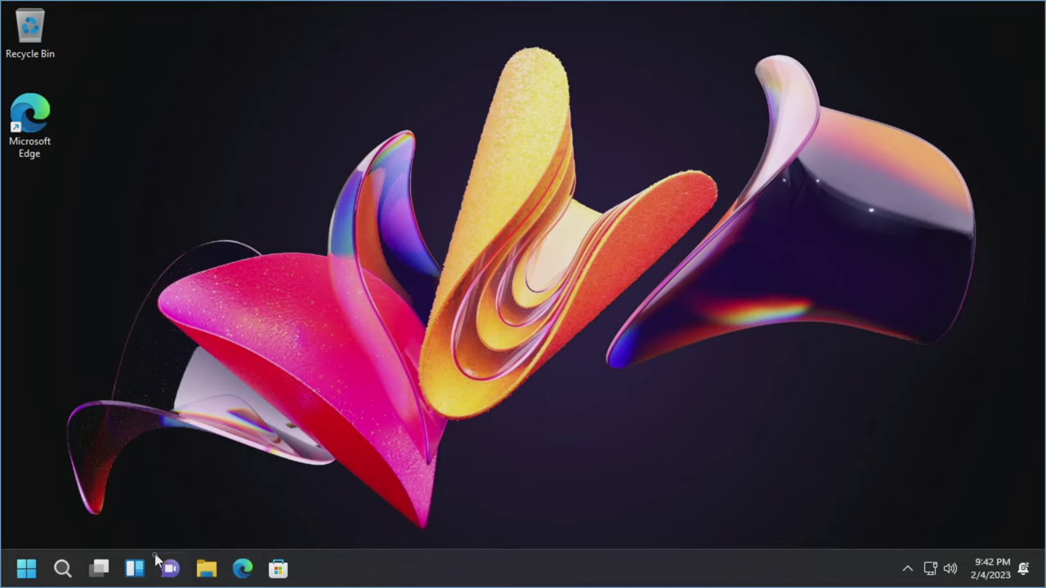
- Copy the Drivers folder from the ESD-USB (D:) drive to the desktop and close File Explorer
left_click(206, 568)
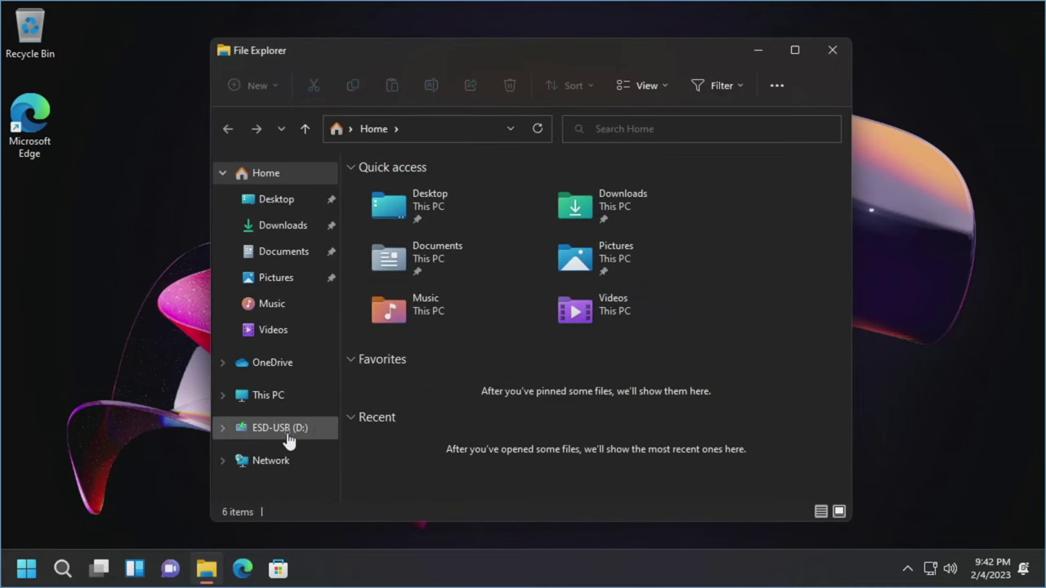
left_click(288, 434)
left_click(397, 217)
right_click(398, 219)
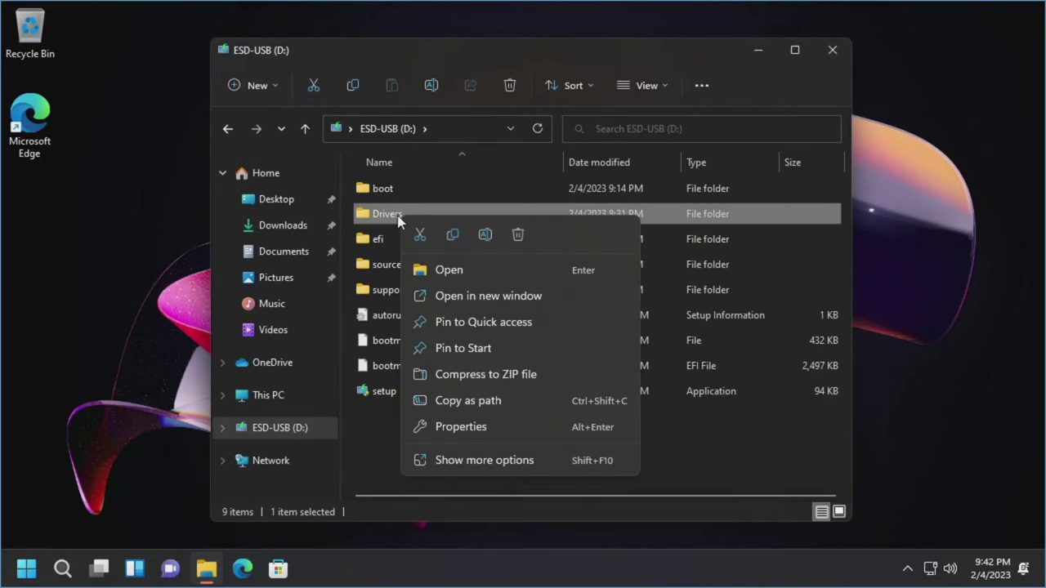
left_click(452, 236)
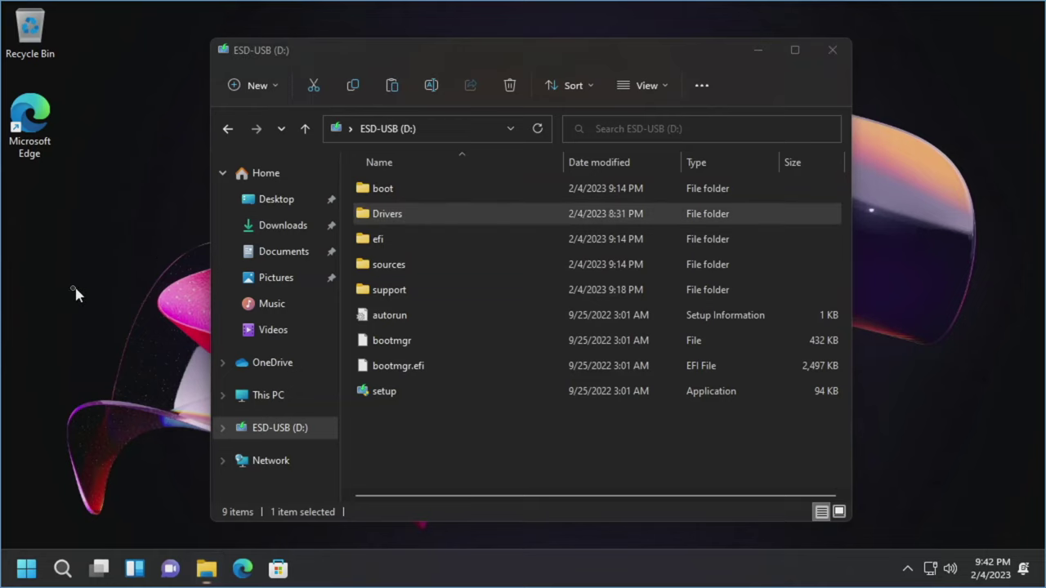
right_click(72, 285)
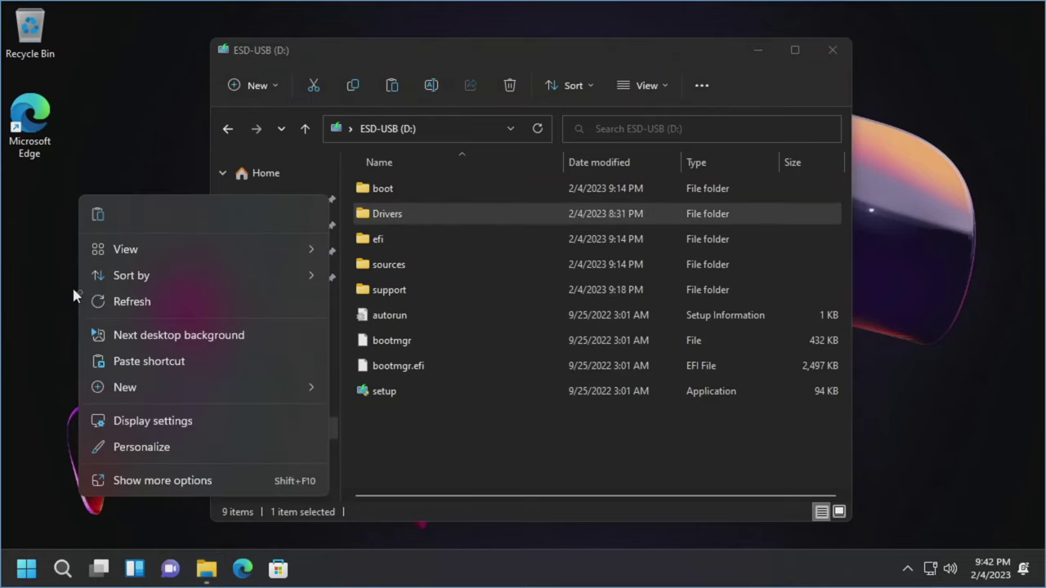
left_click(98, 216)
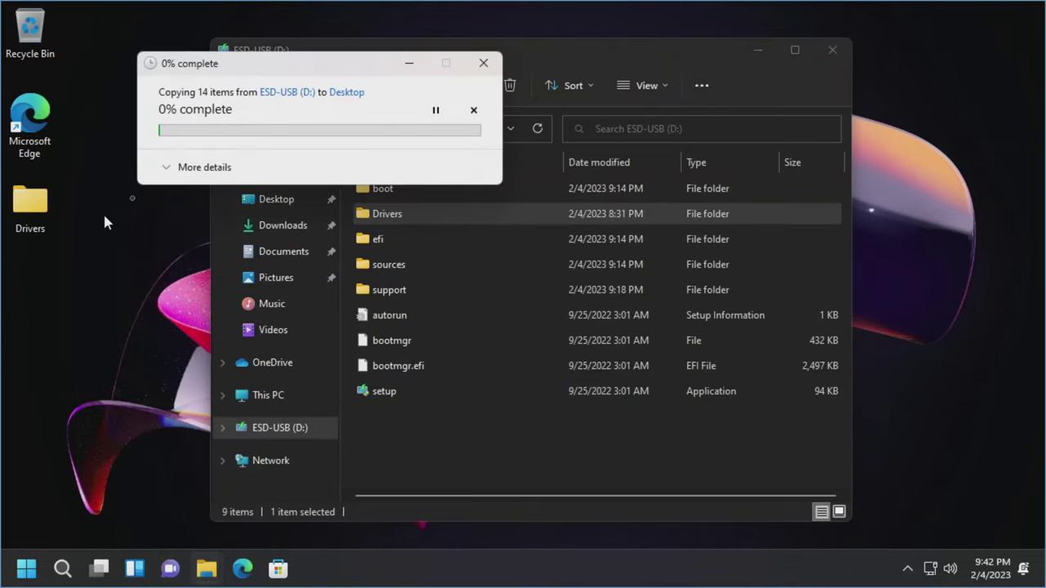
left_click(174, 167)
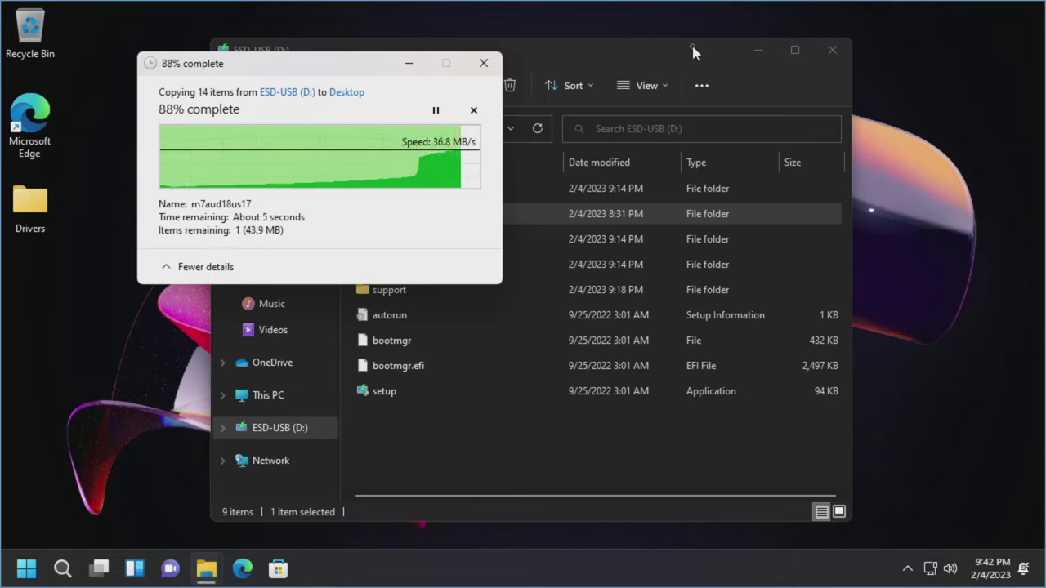
left_click(832, 50)
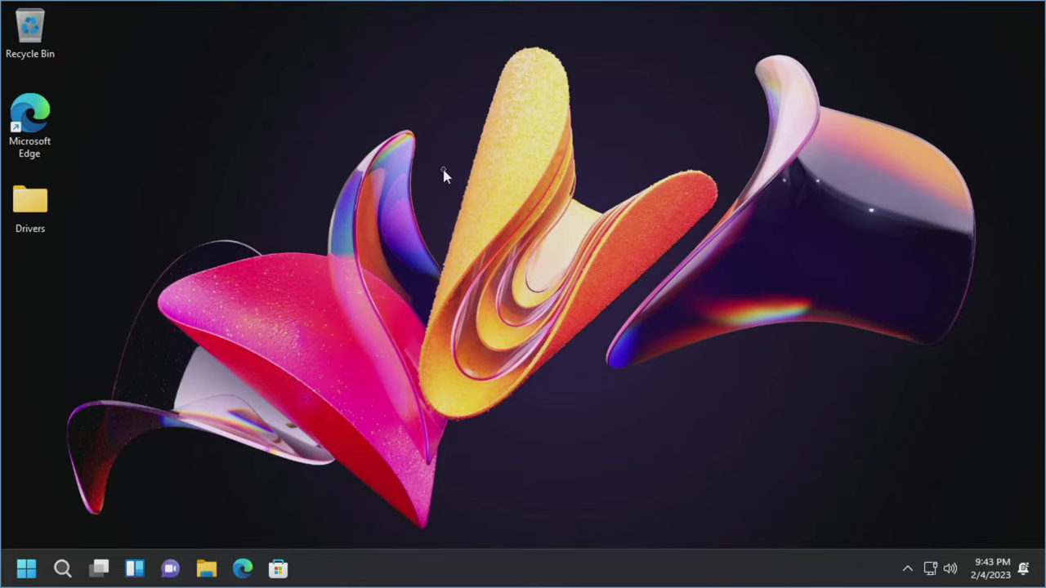
- Run the u2chp38us14 installer from the 1 Chipset subfolder of the desktop Drivers folder and accept its license agreement
double_click(30, 217)
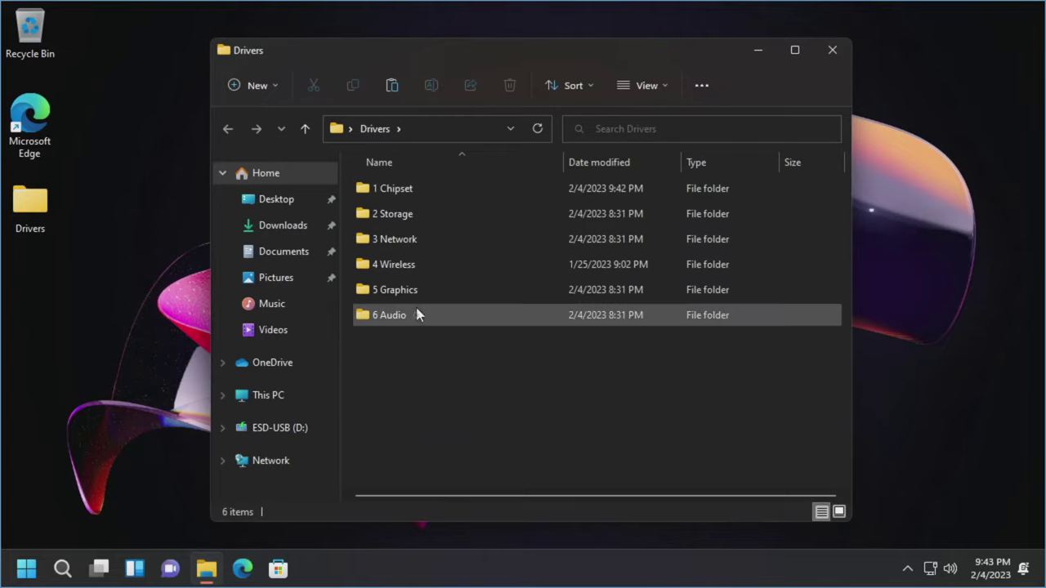
double_click(425, 196)
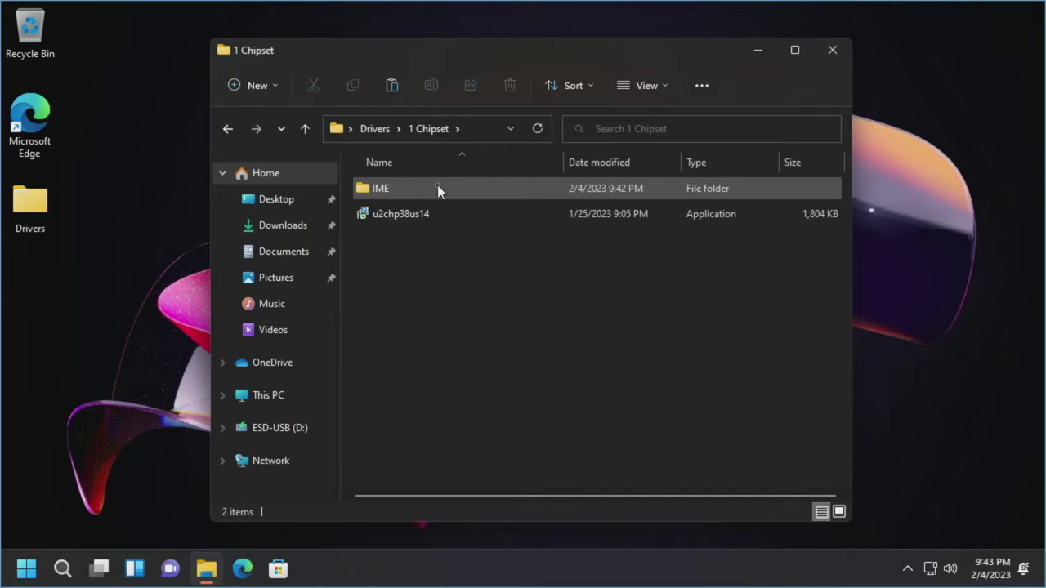
mouse_move(439, 214)
mouse_move(407, 194)
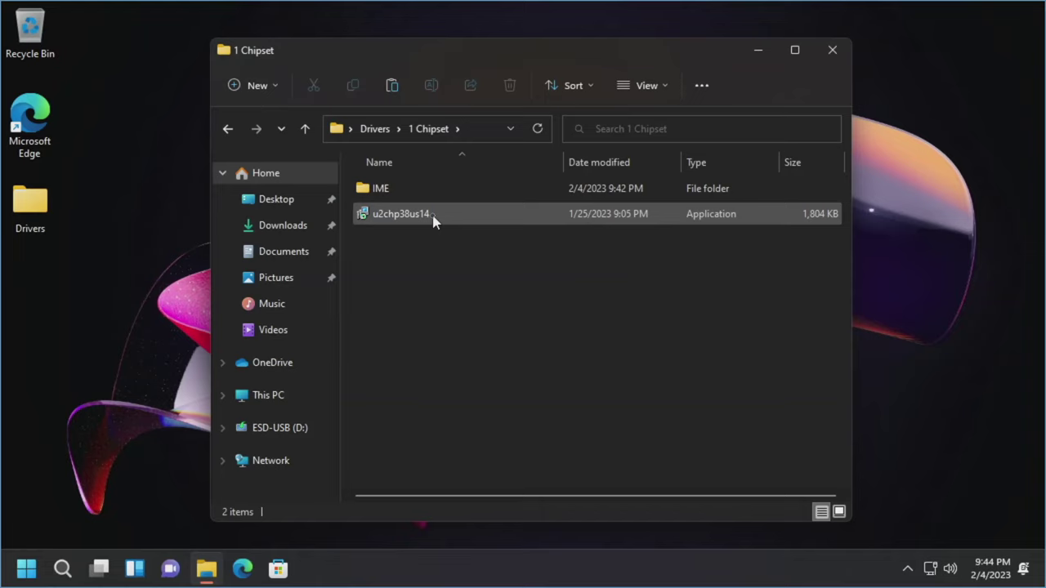
double_click(433, 220)
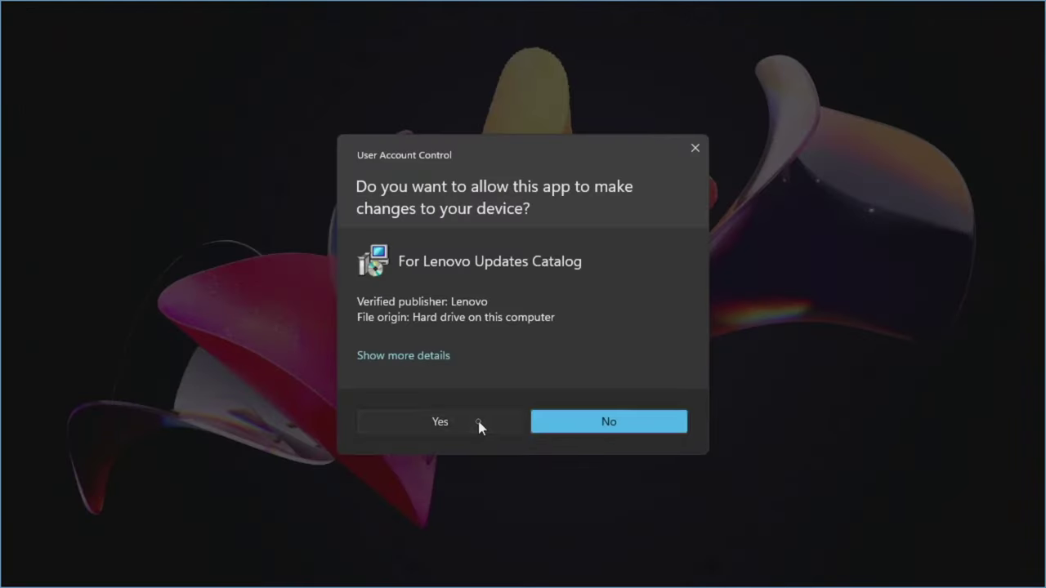
left_click(479, 424)
left_click(444, 364)
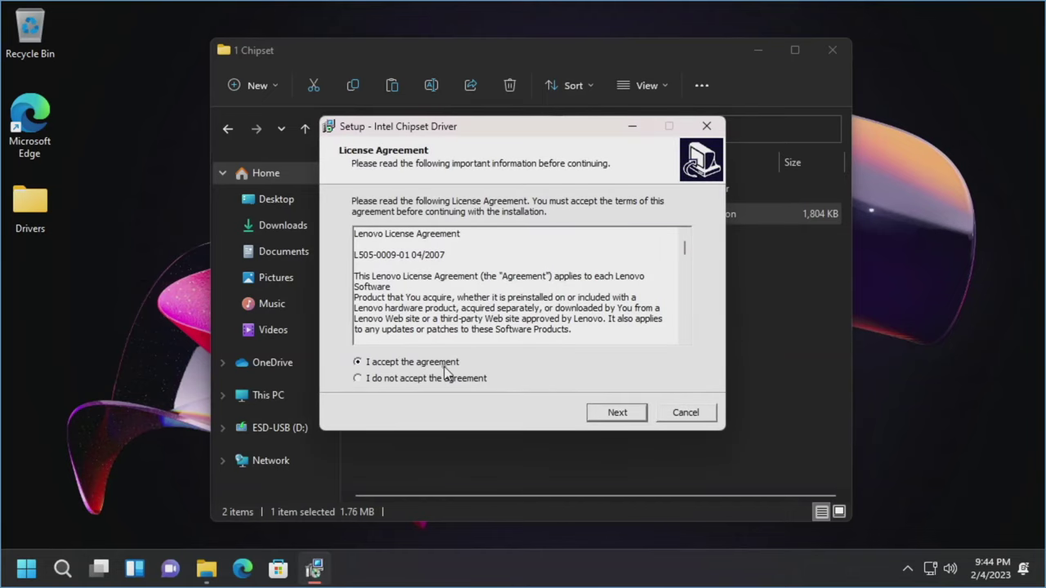
left_click(613, 414)
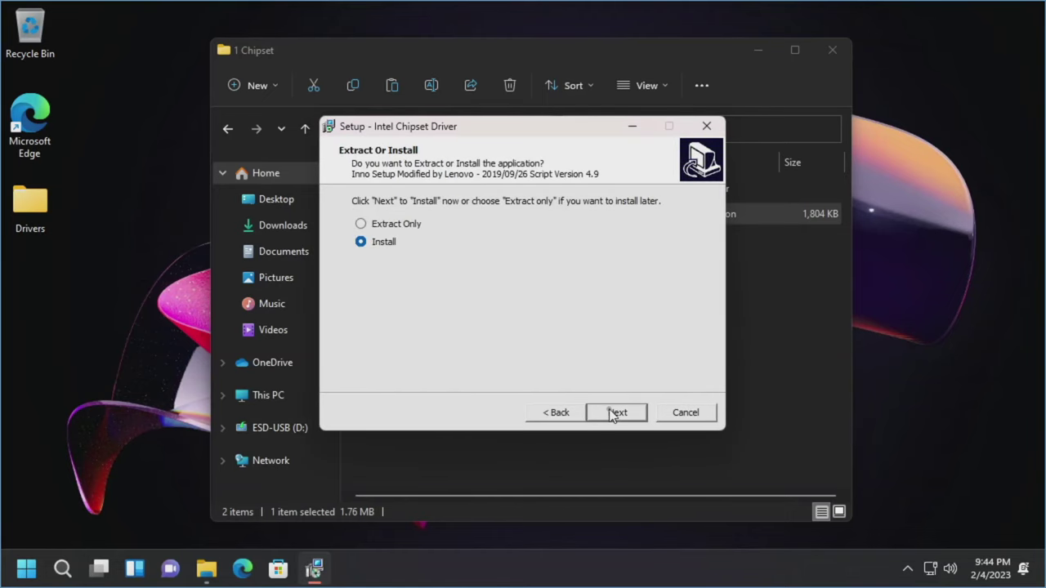
- Install the Intel Chipset Driver with the Install option, going through the nested DriverSetup wizard and finishing the setup
left_click(613, 414)
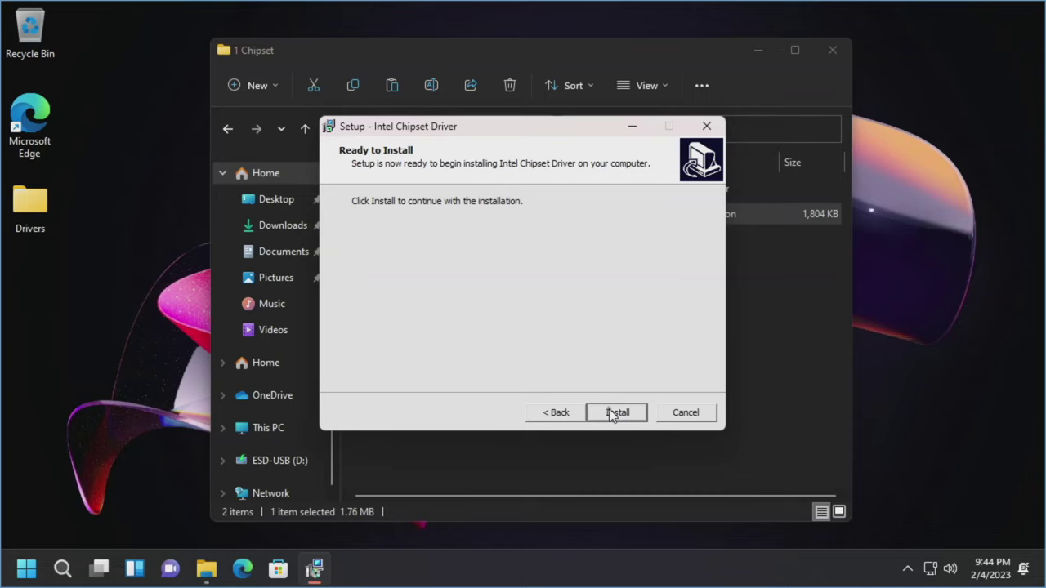
left_click(611, 413)
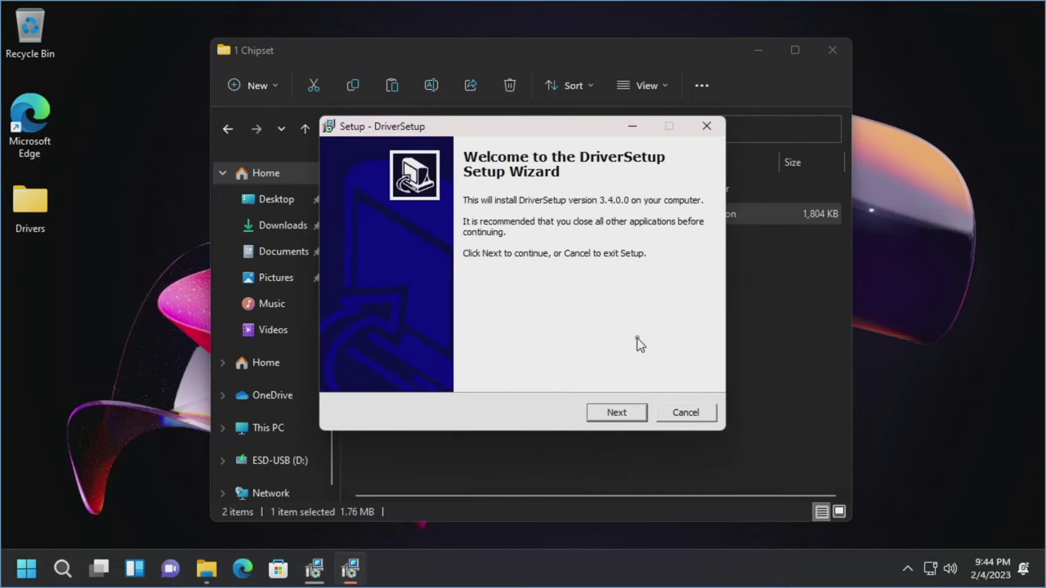
left_click(628, 411)
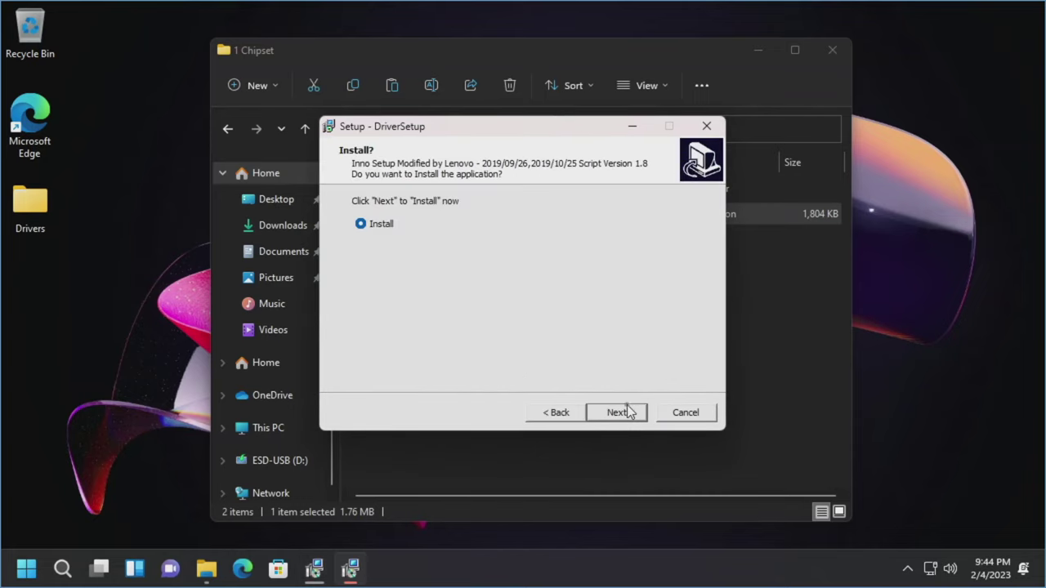
left_click(628, 411)
left_click(628, 412)
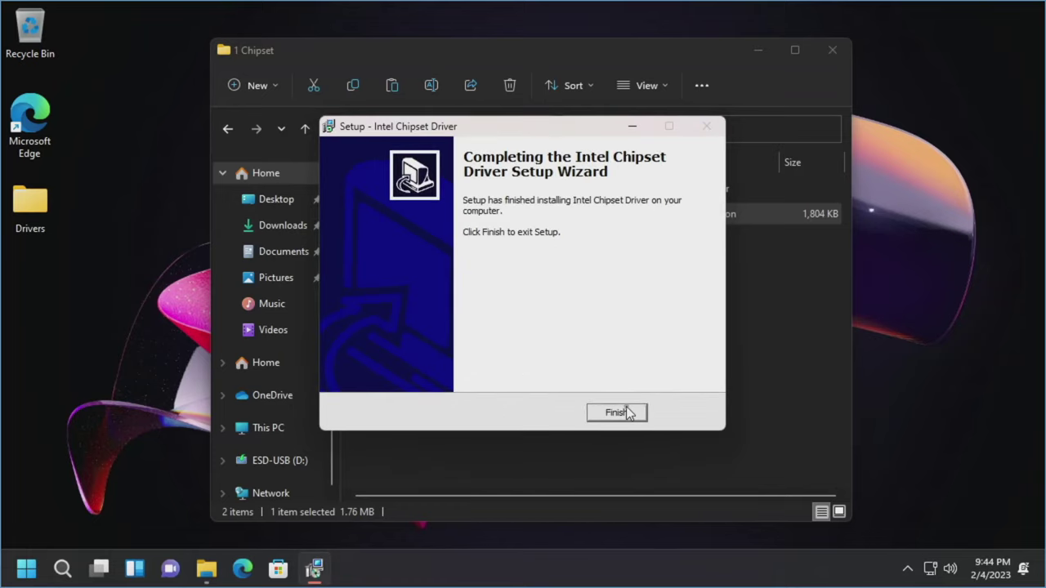
left_click(616, 413)
left_click(626, 406)
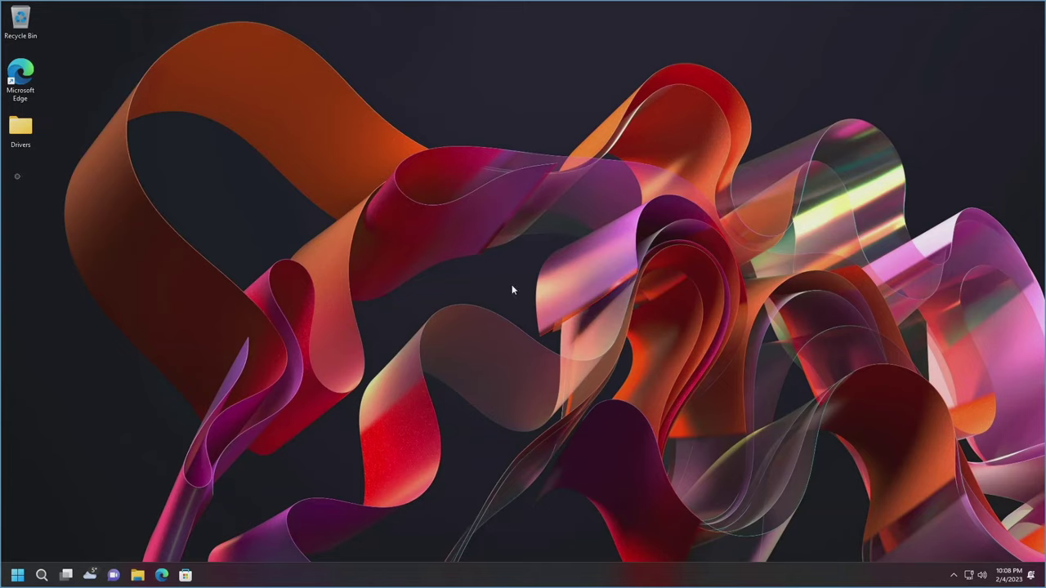
- Move the Drivers folder from the desktop to the Recycle Bin
left_click_drag(20, 130, 20, 27)
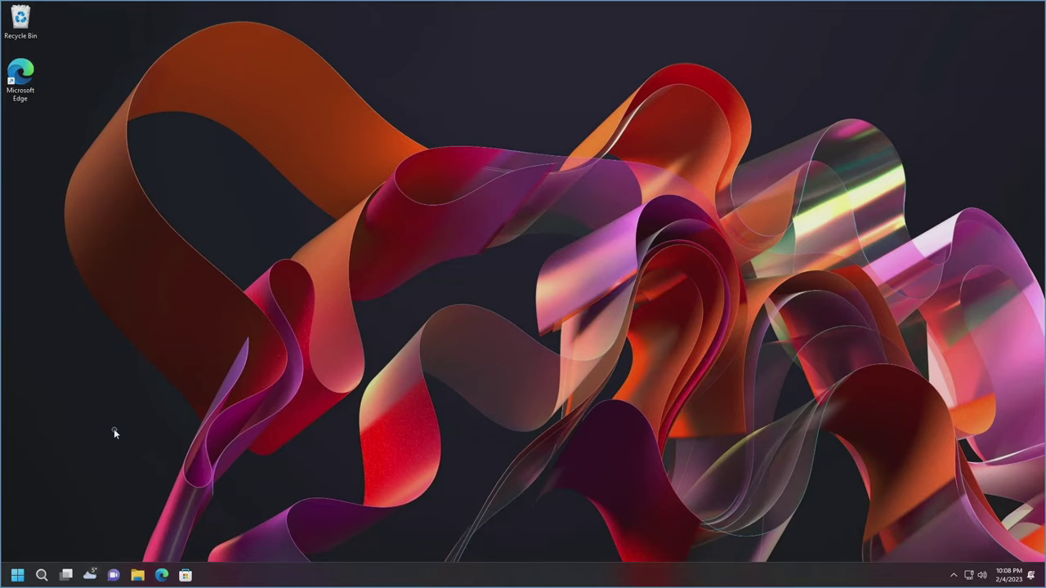
- Open Control Panel, switch its view to Large icons and maximize the window
left_click(17, 576)
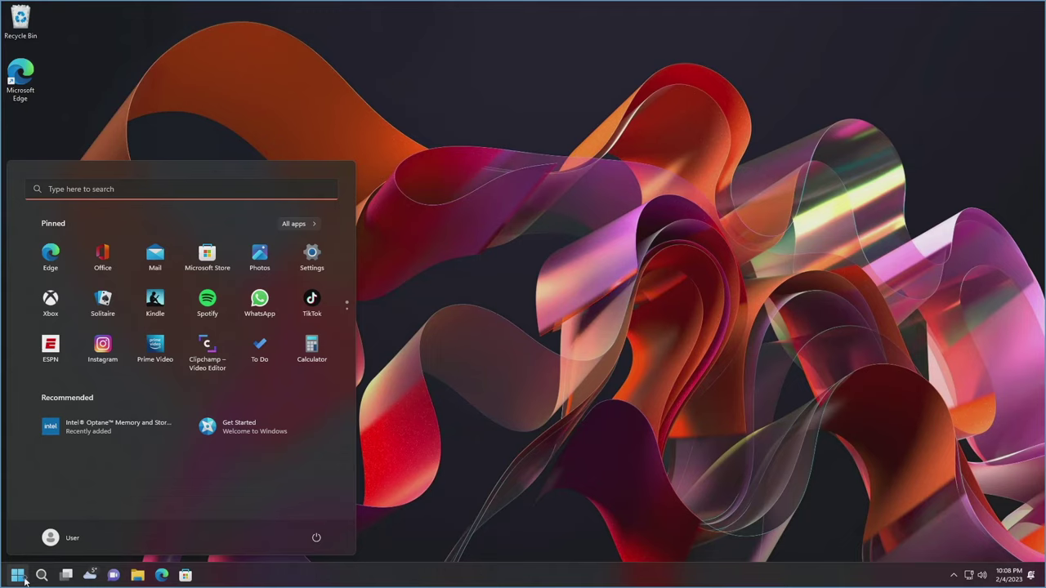
type("control")
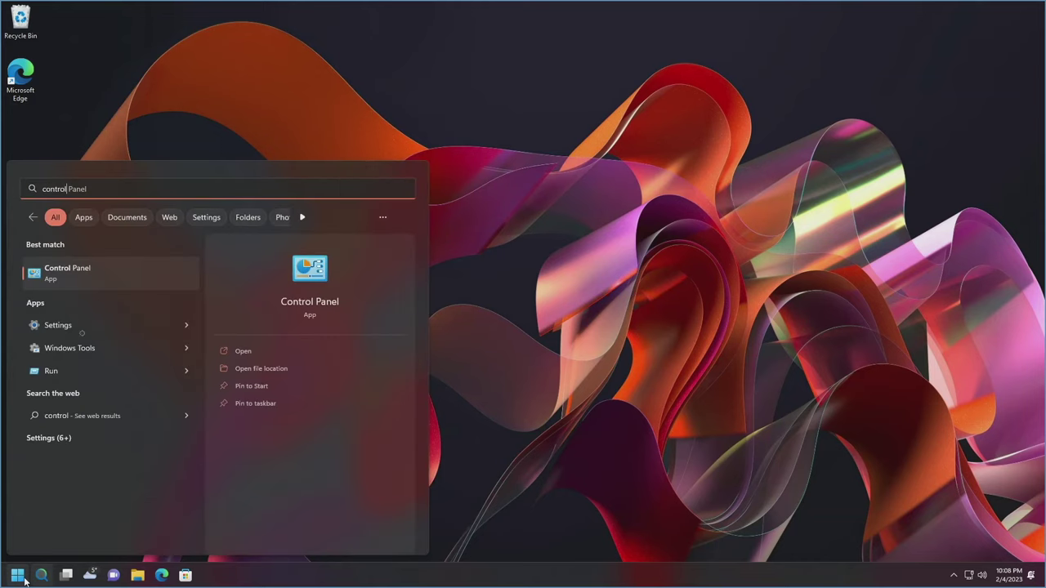
left_click(106, 275)
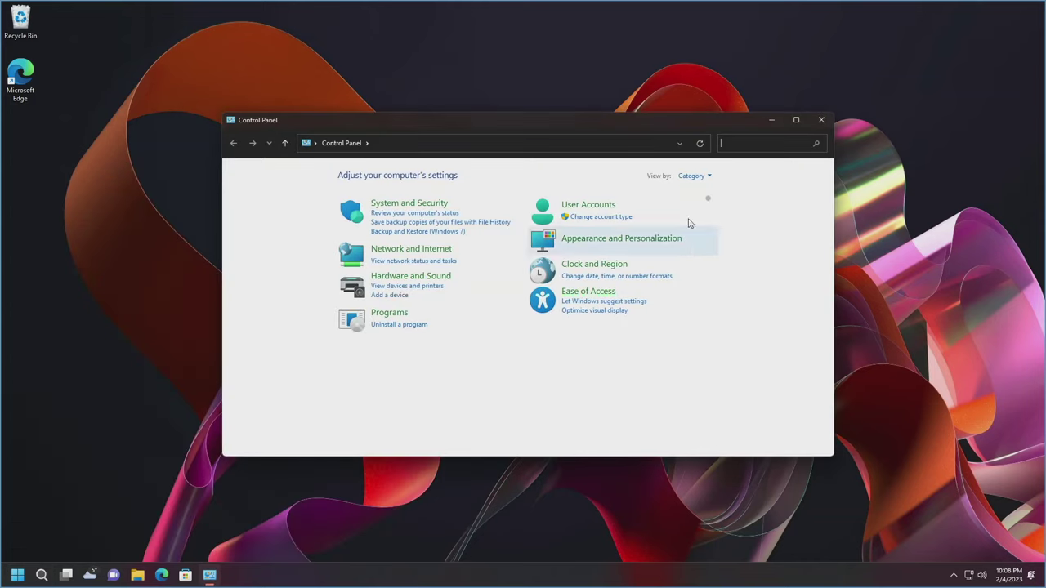
left_click(707, 176)
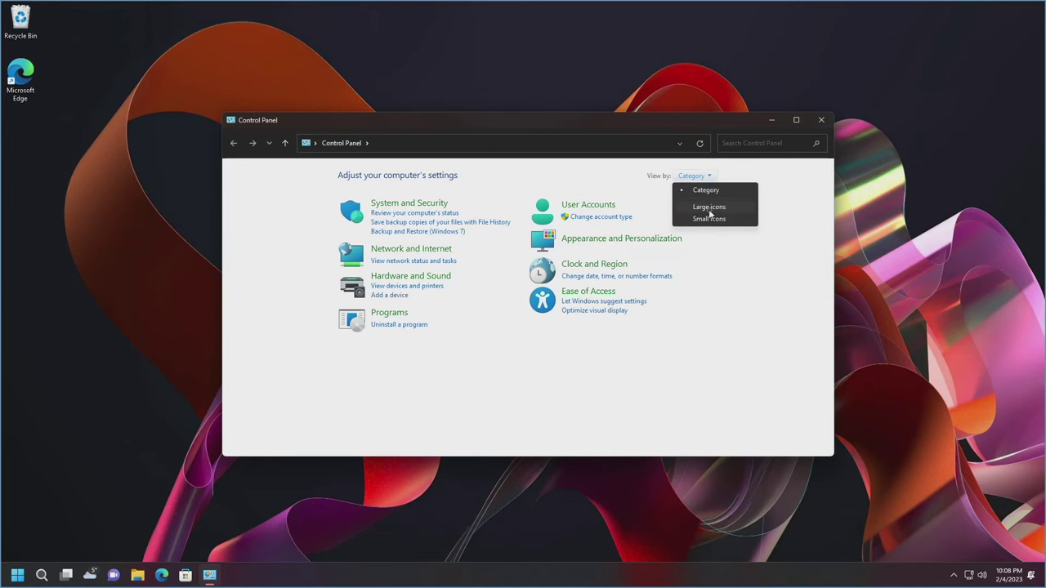
left_click(709, 207)
left_click(795, 121)
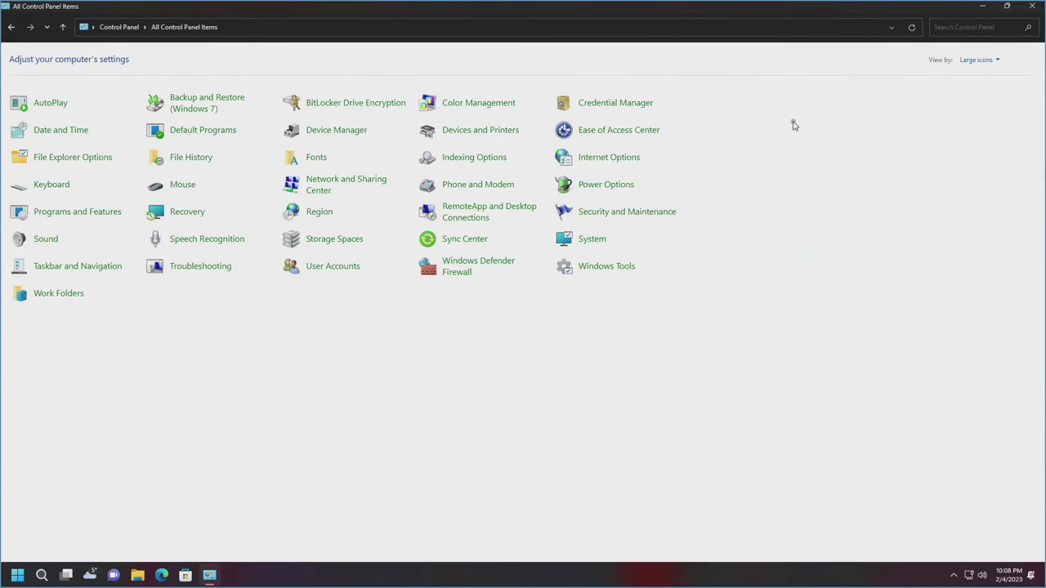
- In Power Options, set the Balanced plan to never put the computer to sleep and save the changes
left_click(602, 186)
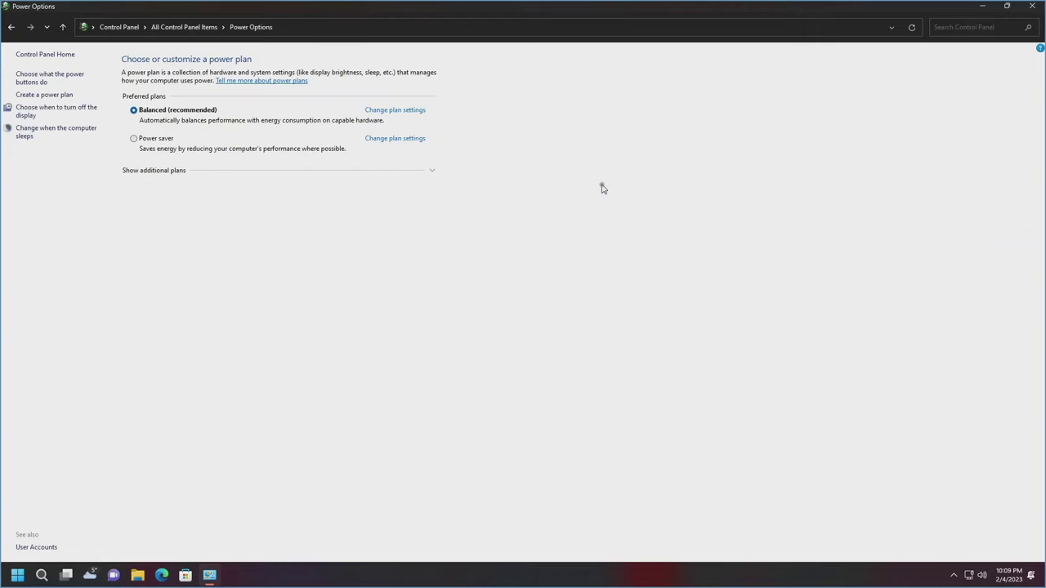
left_click(35, 138)
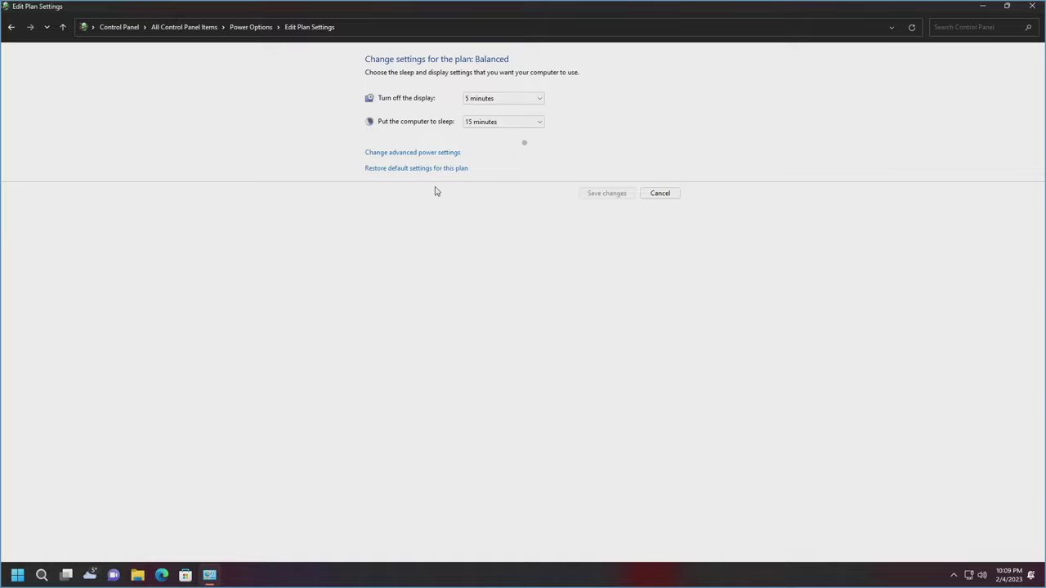
left_click(535, 128)
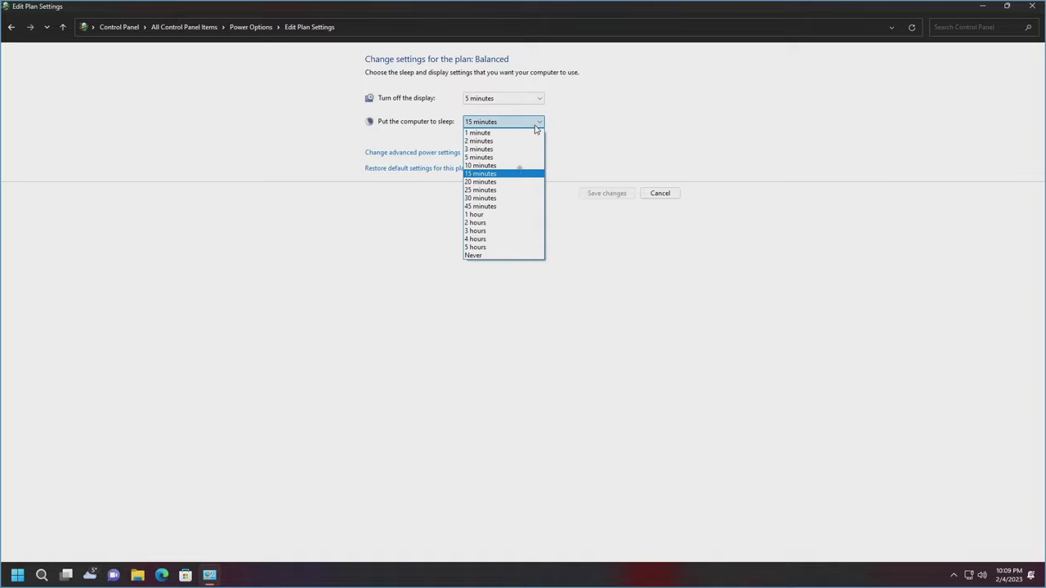
left_click(486, 256)
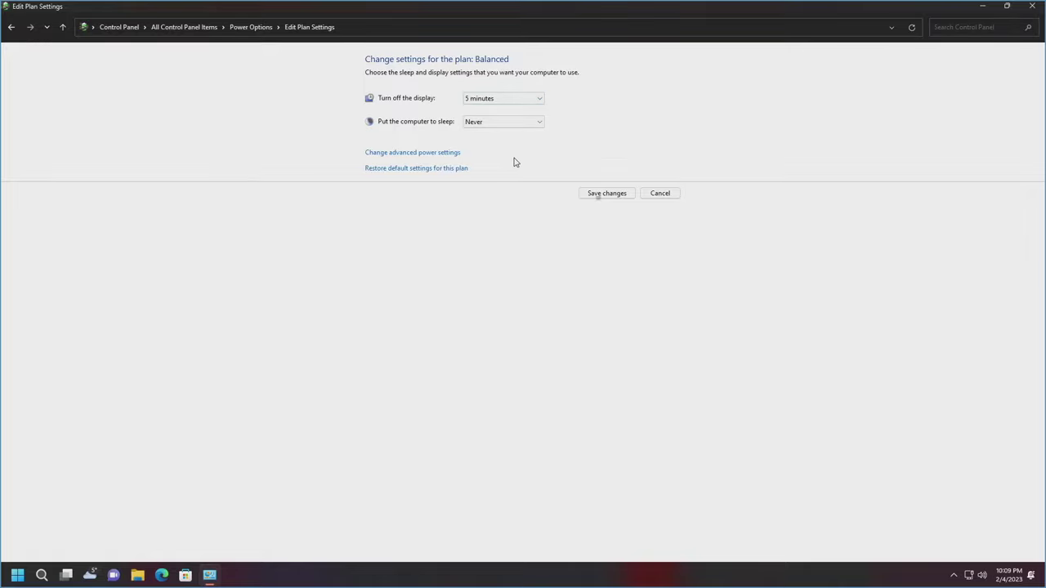
left_click(605, 193)
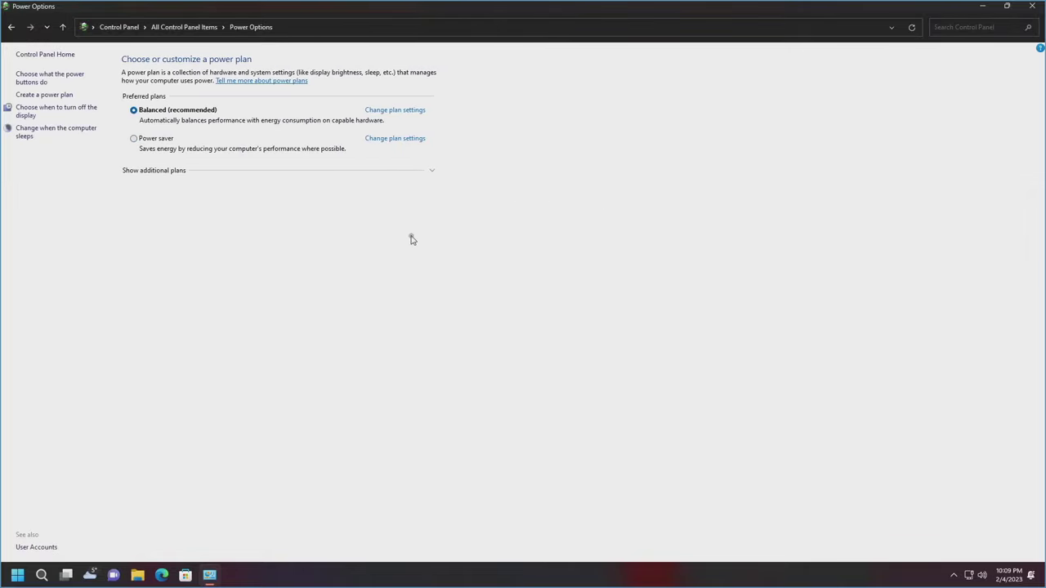
- Open the power settings that define what the power buttons do
left_click(53, 81)
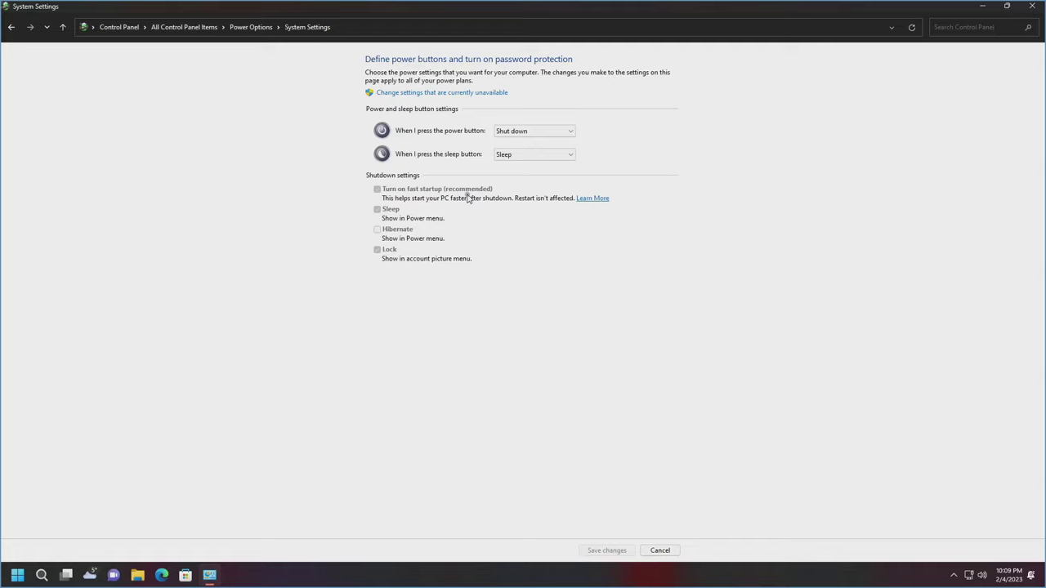
- Examine the power choices offered in the Start menu and return to the power button settings
left_click(20, 576)
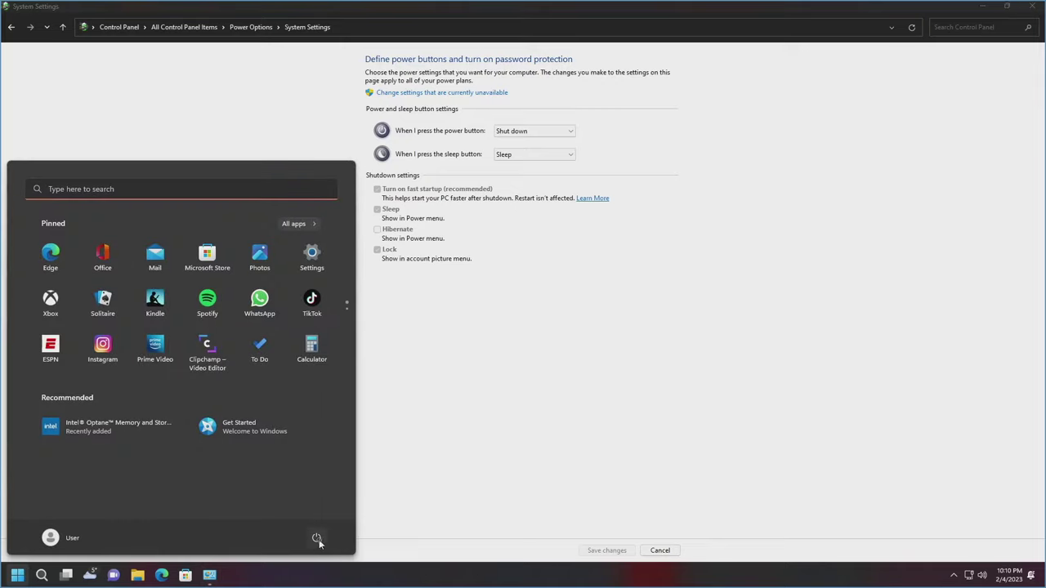
left_click(317, 538)
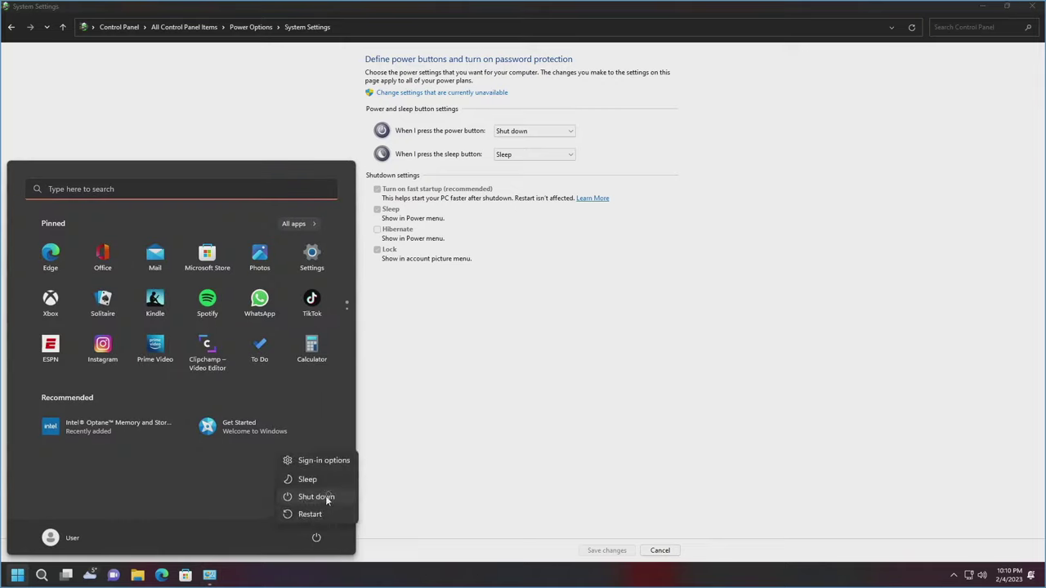
key("Escape")
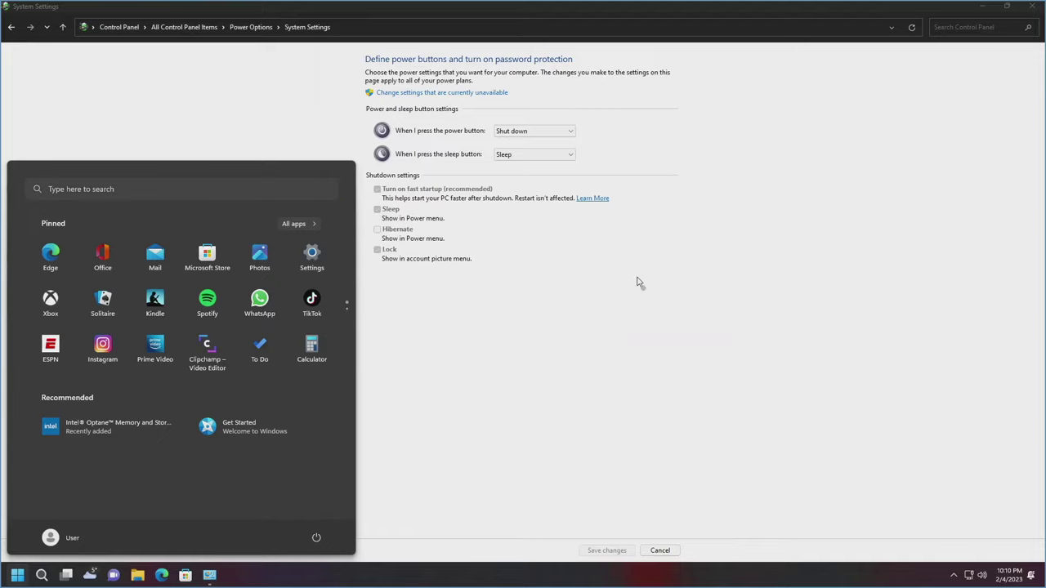
left_click(642, 286)
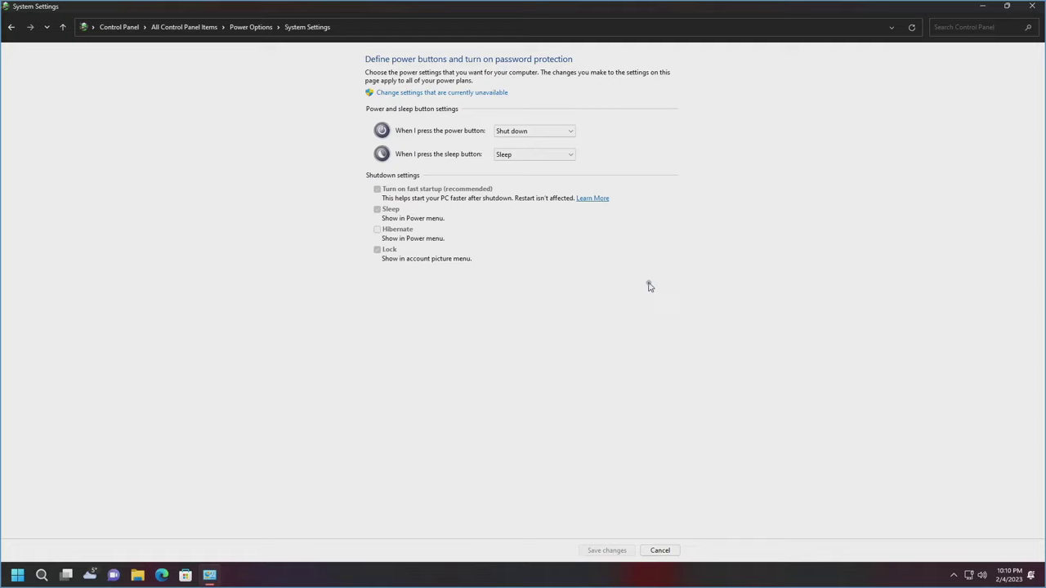
- Unlock the unavailable shutdown settings, turn off fast startup, save the changes and close the Control Panel
left_click(435, 95)
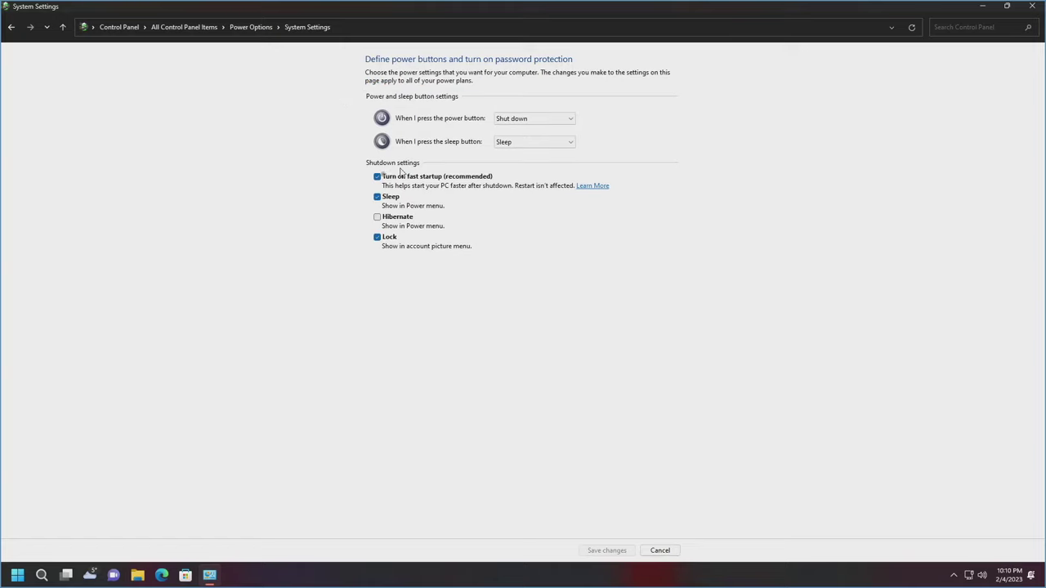
left_click(383, 179)
left_click(602, 554)
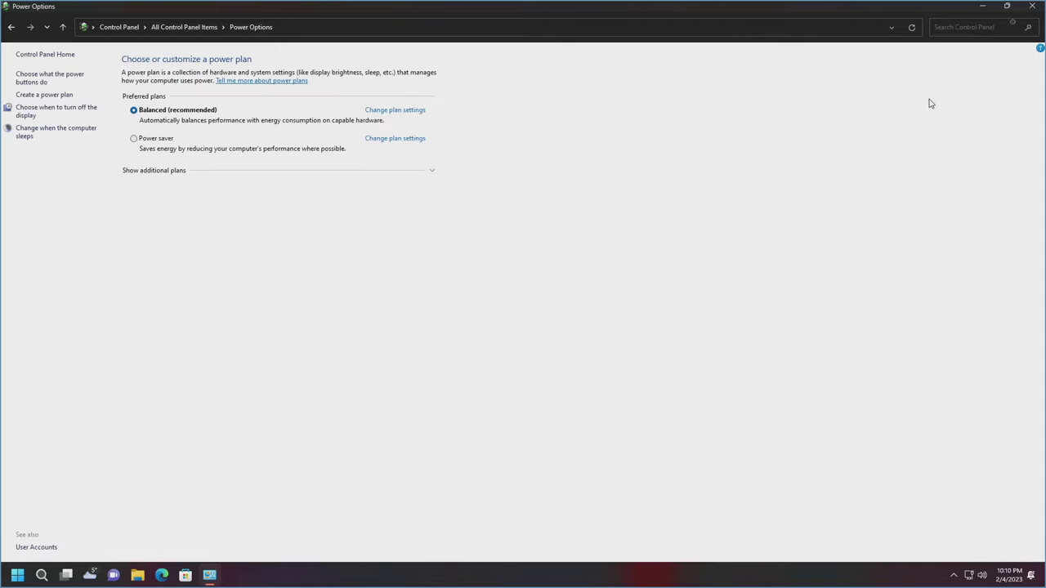
left_click(1028, 9)
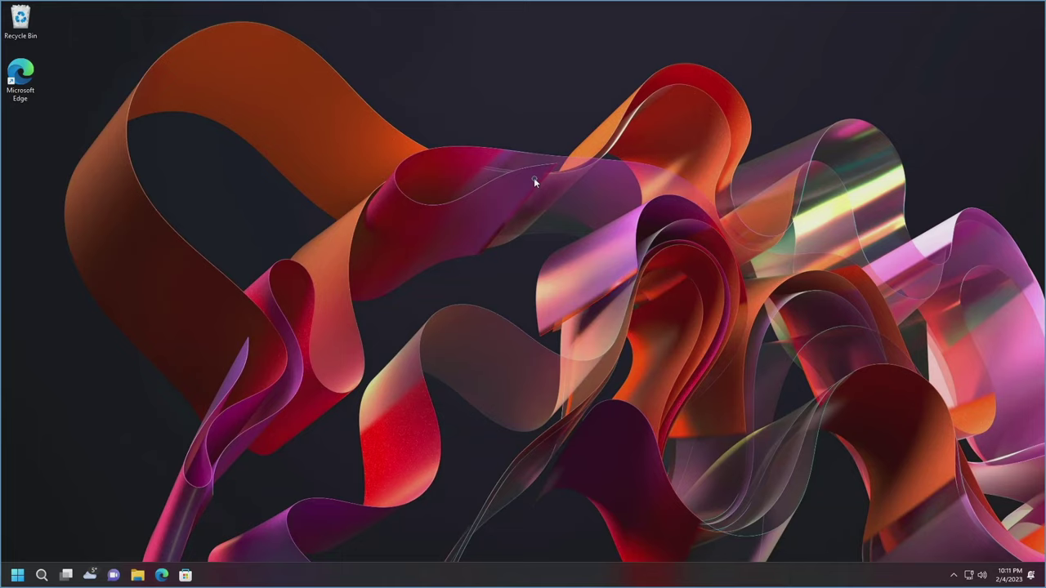
- In Windows Update's advanced options, enable other Microsoft product updates, Get me up to date, metered-connection downloads and restart notifications
left_click(16, 577)
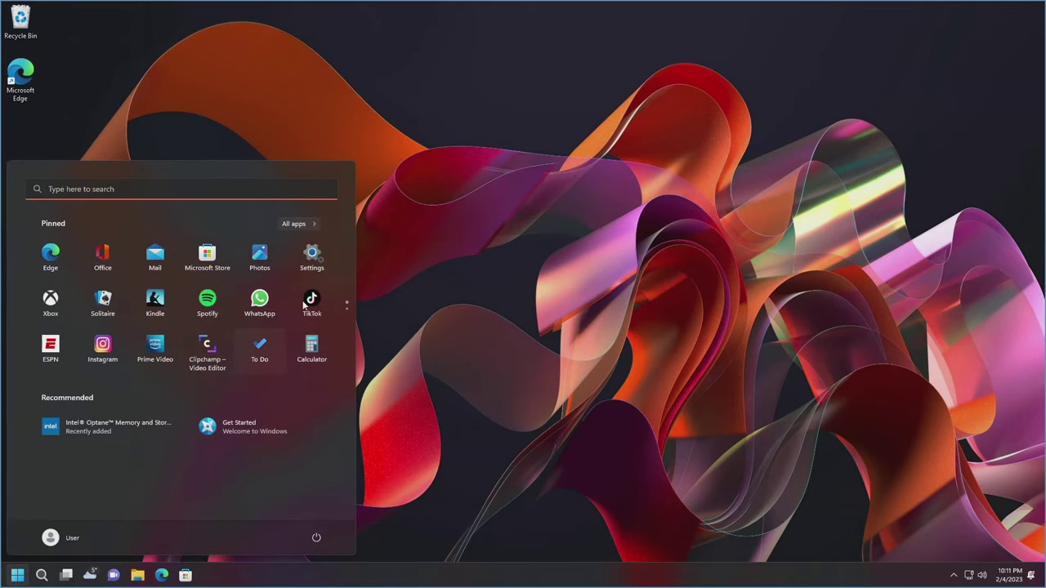
left_click(318, 258)
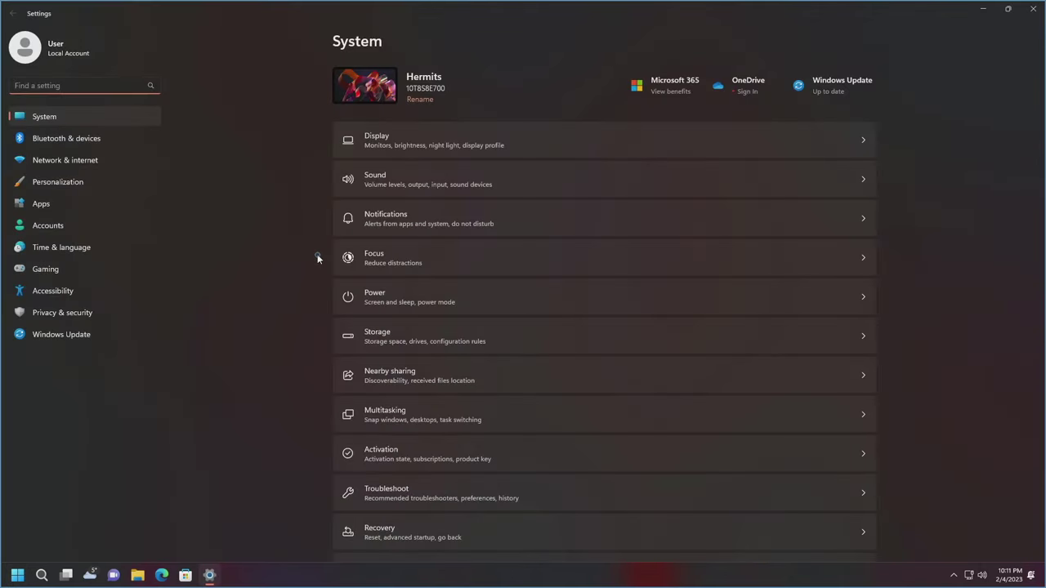
left_click(80, 338)
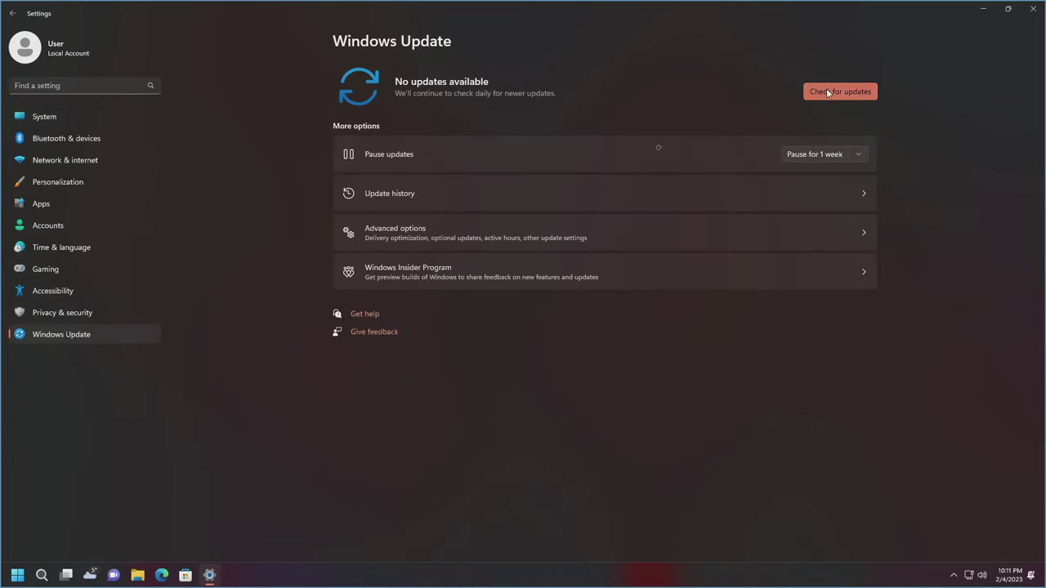
left_click(449, 234)
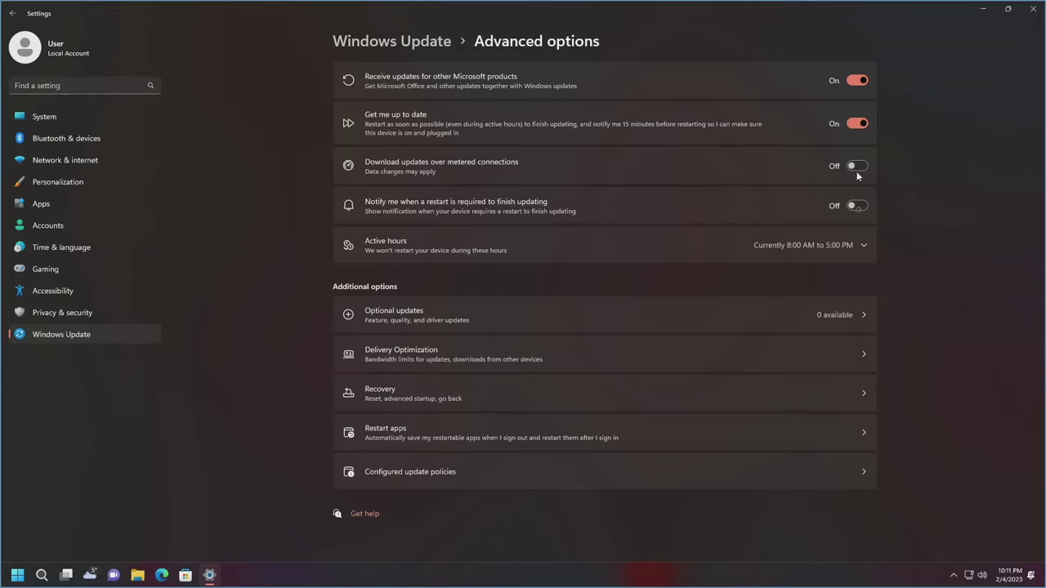
left_click(856, 206)
left_click(860, 172)
left_click(18, 19)
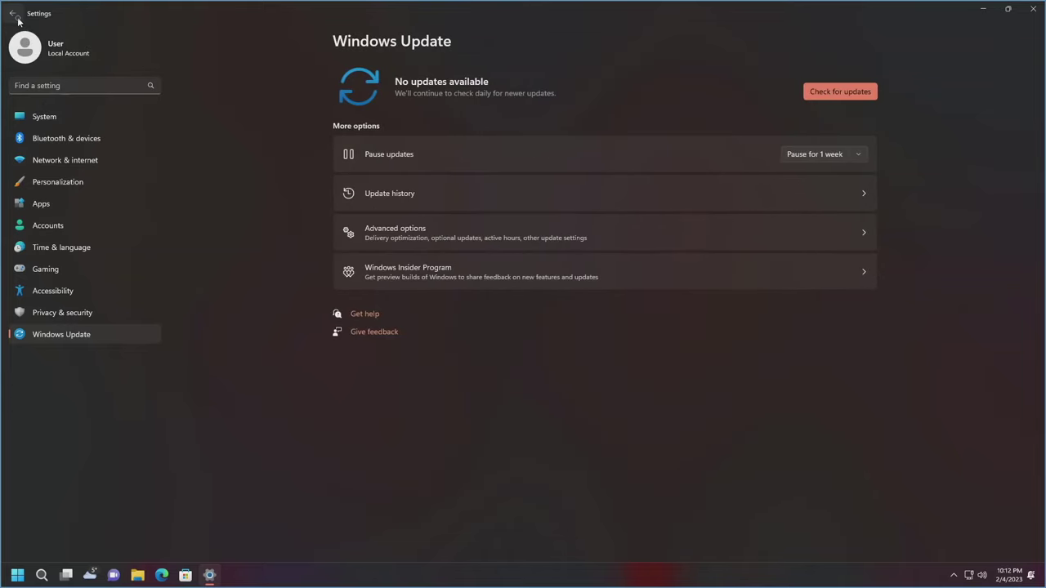
- Check for Windows updates and restart the computer immediately to finish installing them
left_click(829, 93)
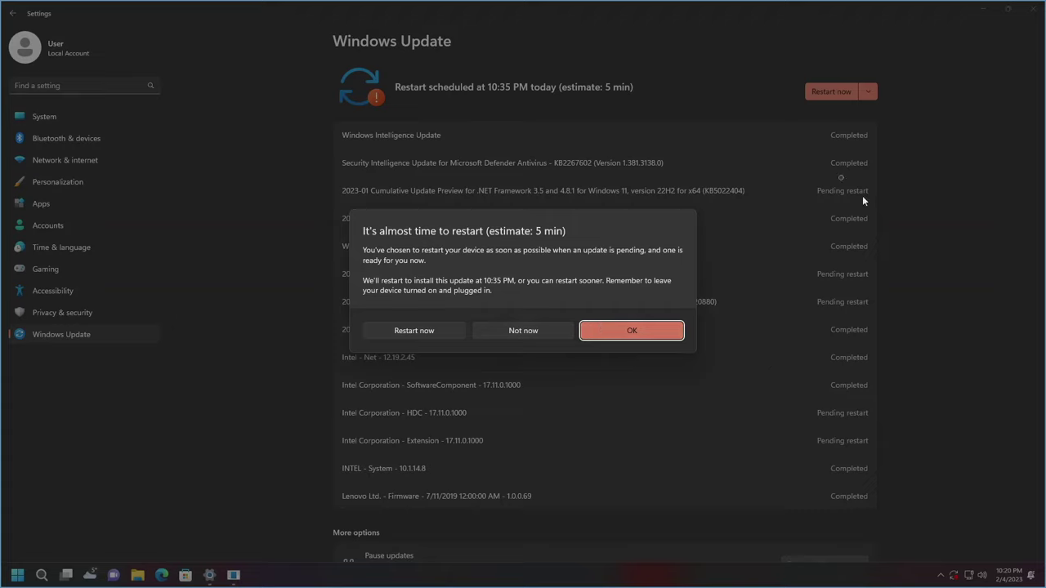
left_click(422, 331)
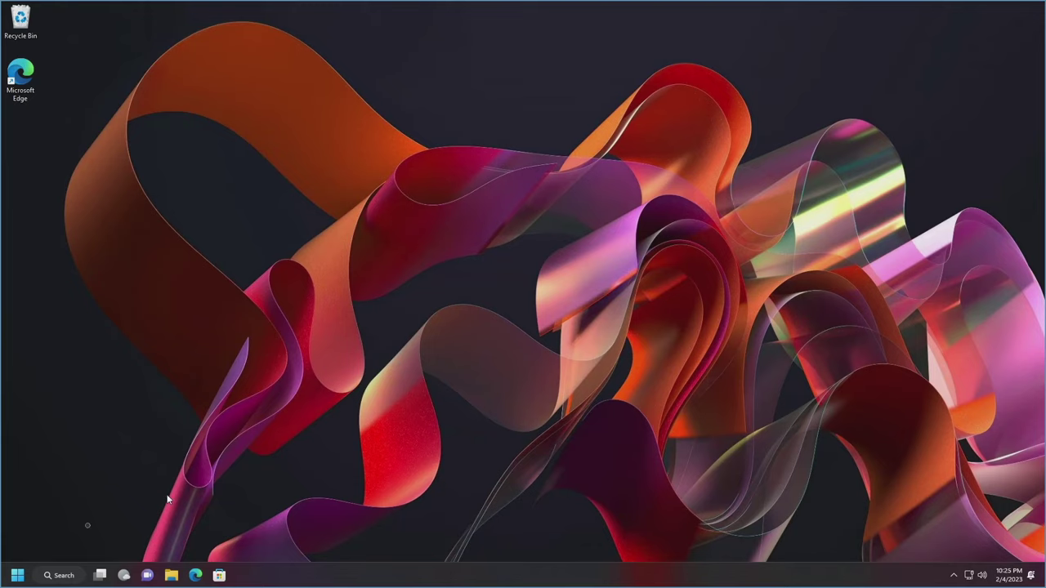
- Return to Windows Update and download and install the 2023-01 Cumulative Update for Windows 11 Version 22H2 (KB5022360)
left_click(17, 575)
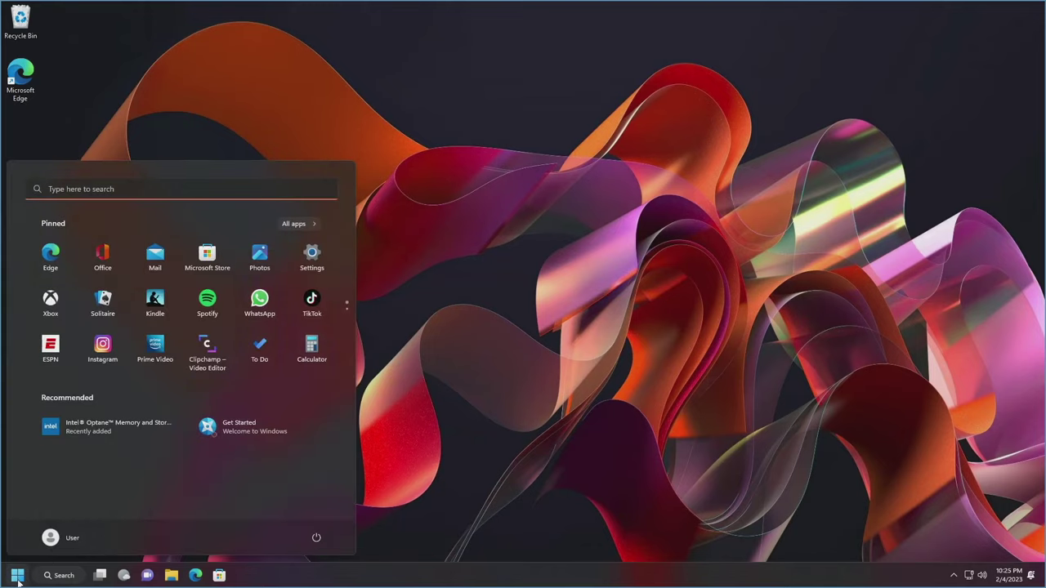
left_click(315, 260)
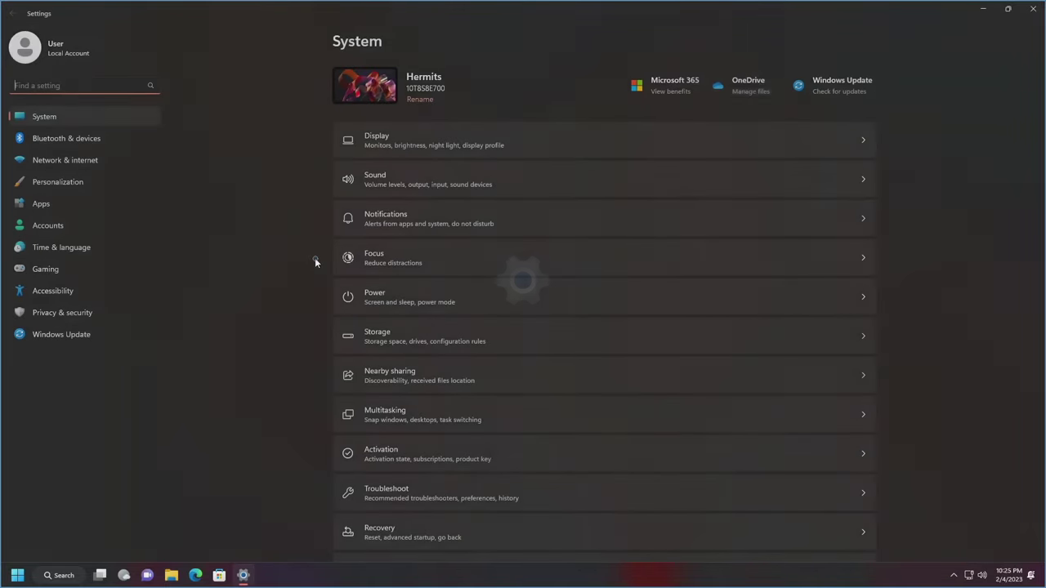
left_click(57, 341)
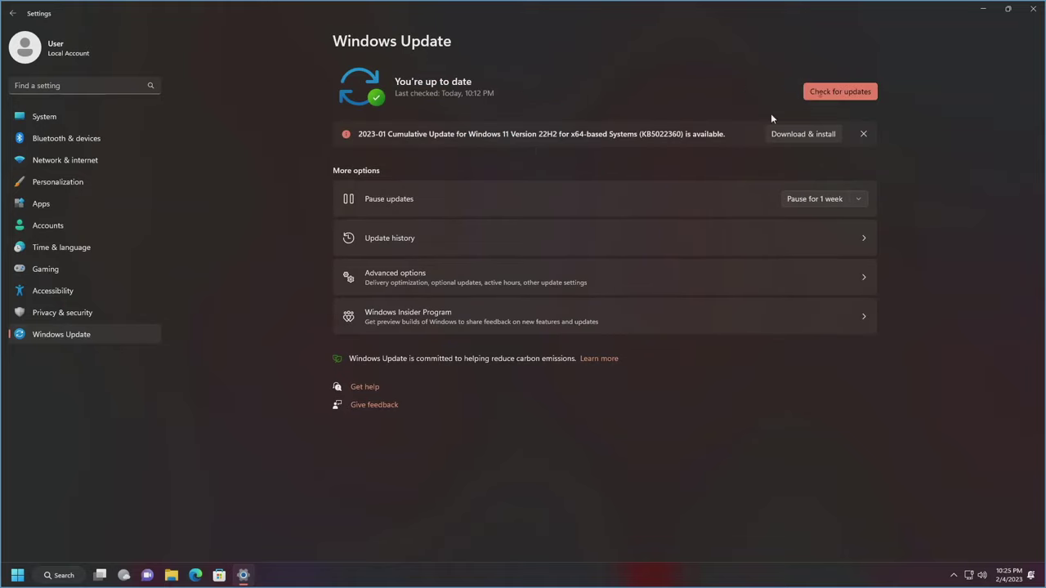
left_click(802, 134)
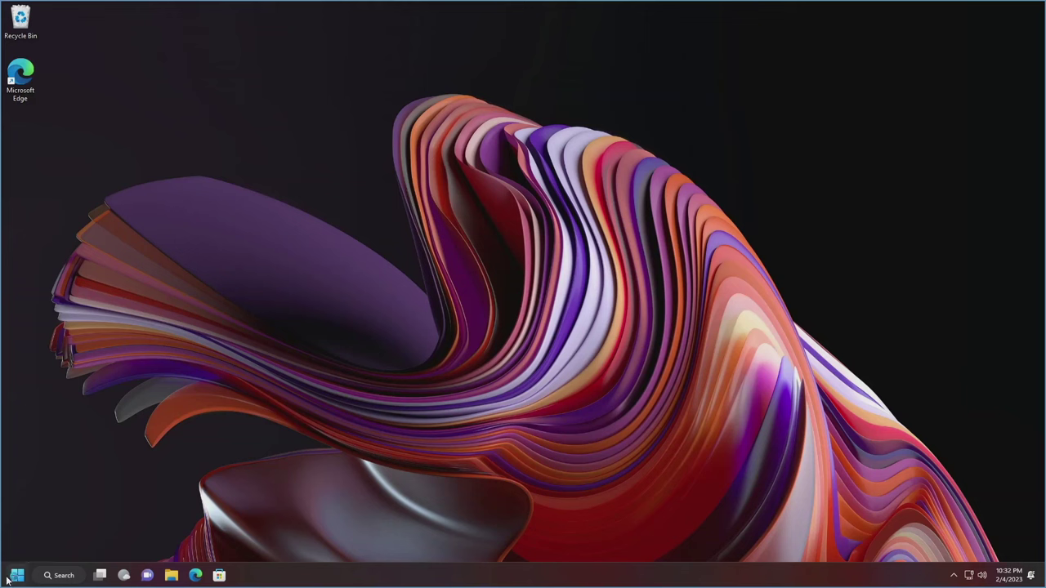
- Check Windows Update once more for remaining updates and close Settings
left_click(17, 578)
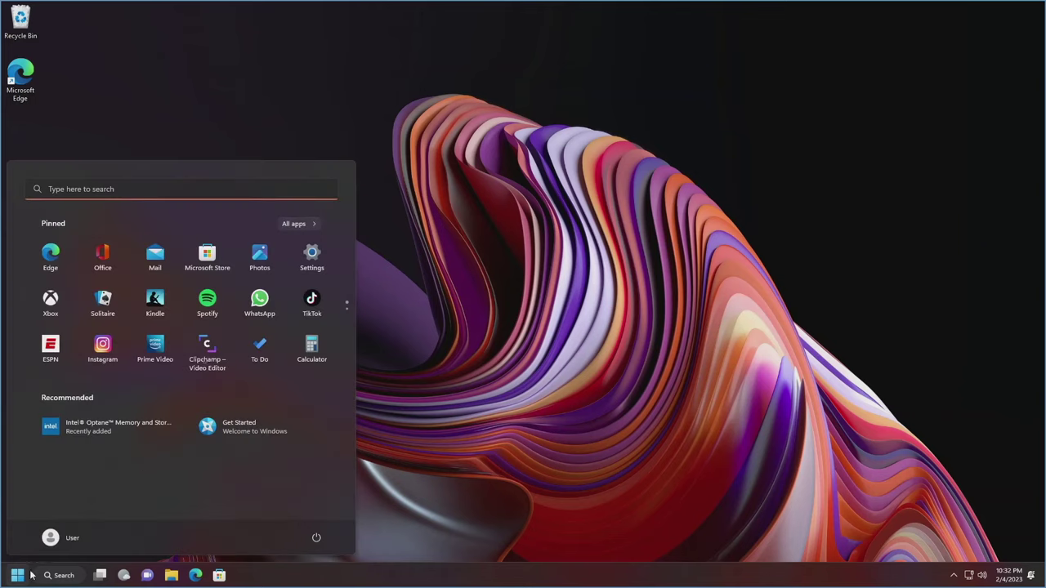
left_click(308, 265)
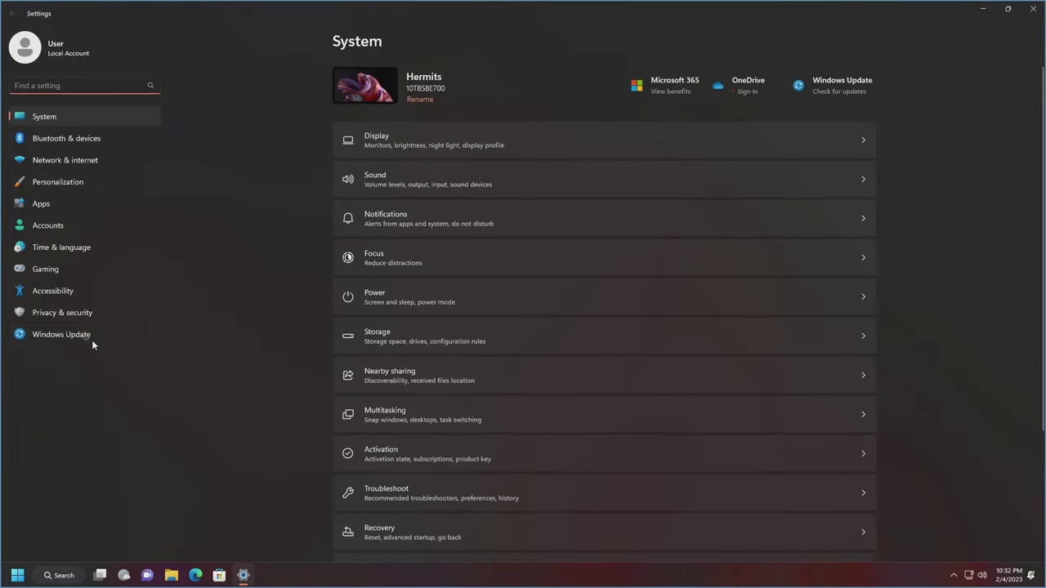
left_click(85, 337)
left_click(840, 91)
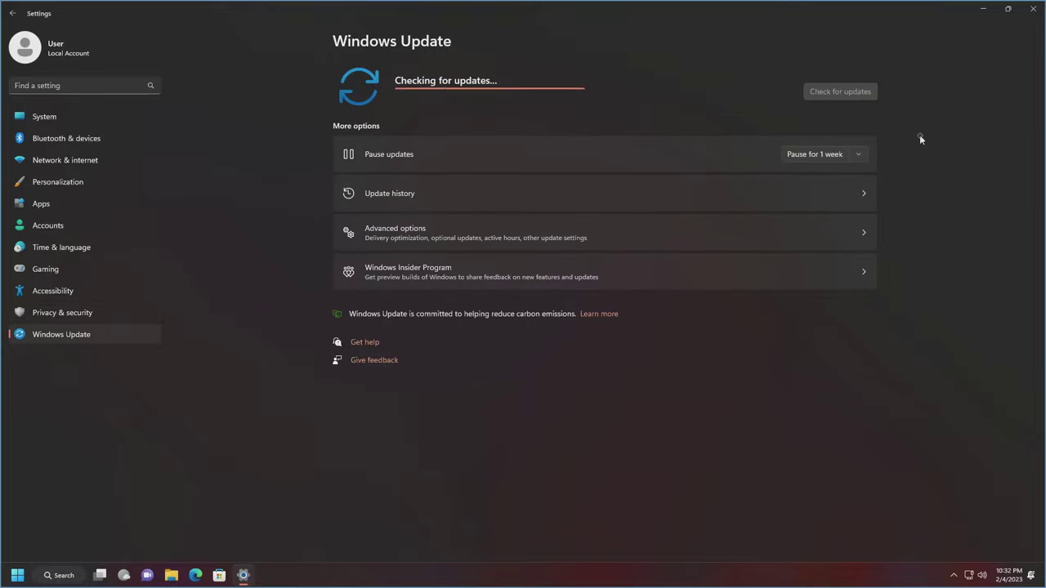
left_click(1035, 10)
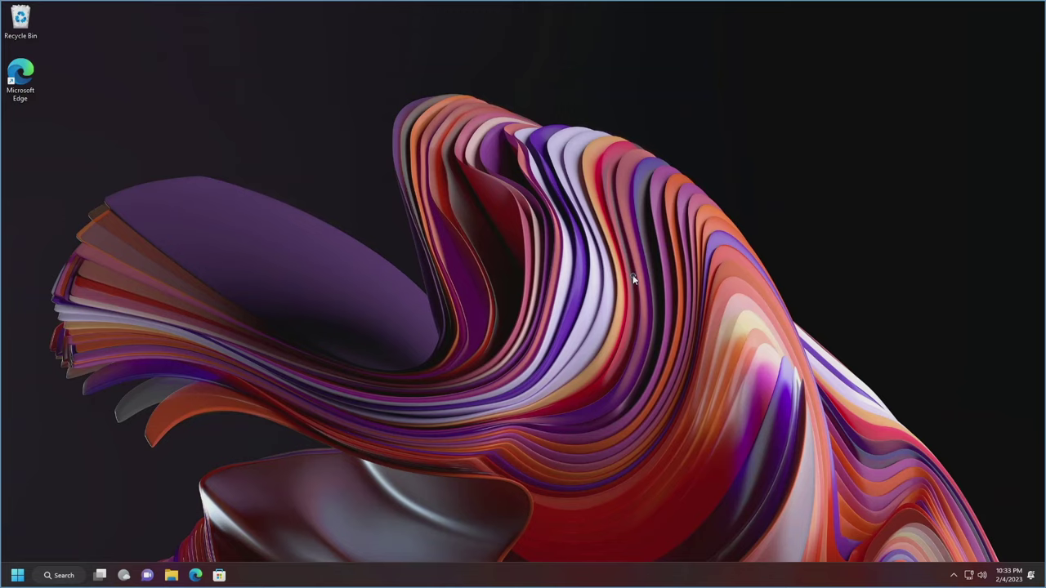
- Open the Microsoft Store library, get the updates for the installed apps, check again for more and close the Store
left_click(17, 575)
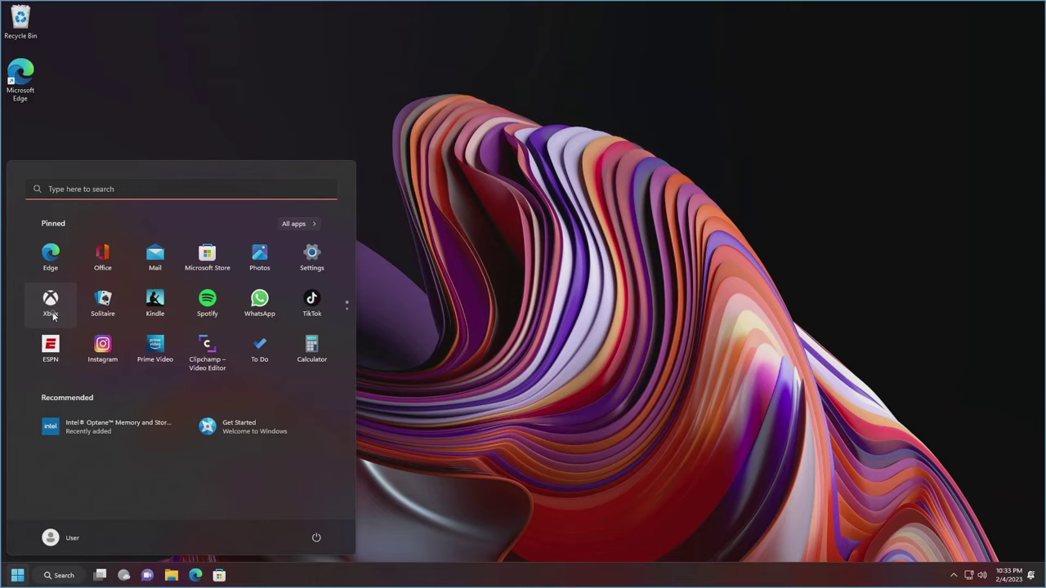
left_click(475, 341)
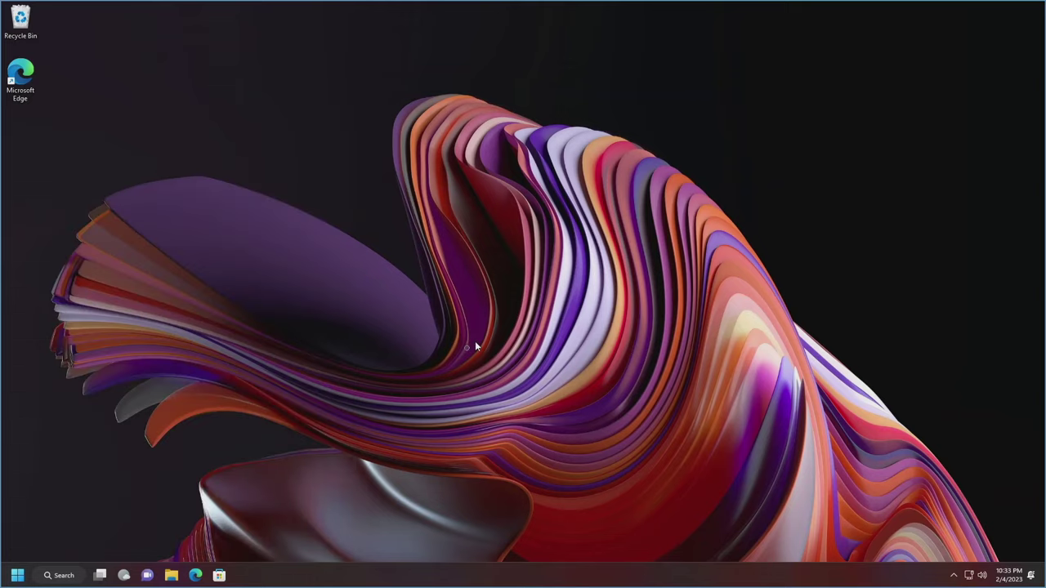
left_click(221, 576)
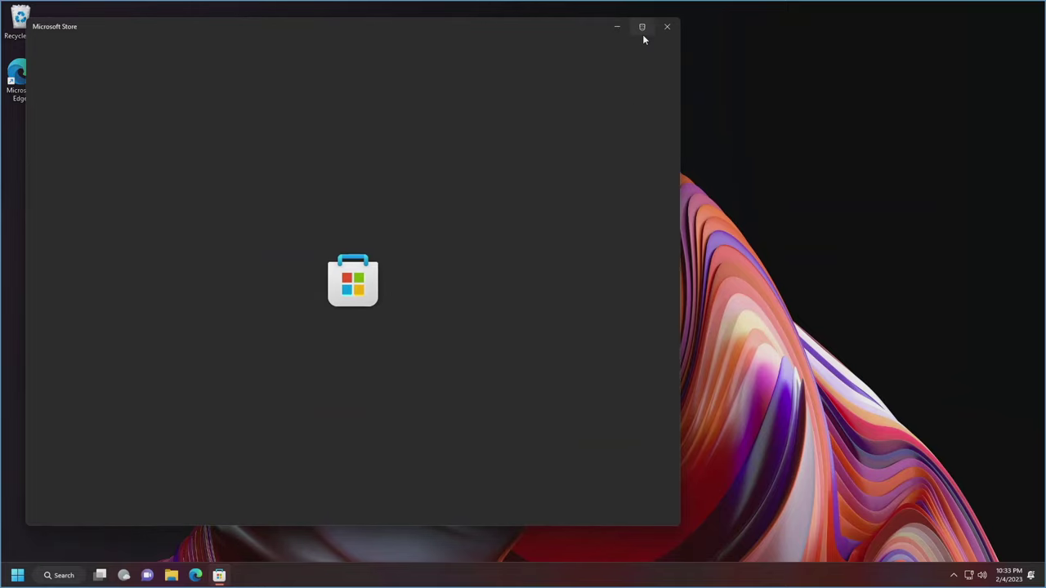
left_click(643, 30)
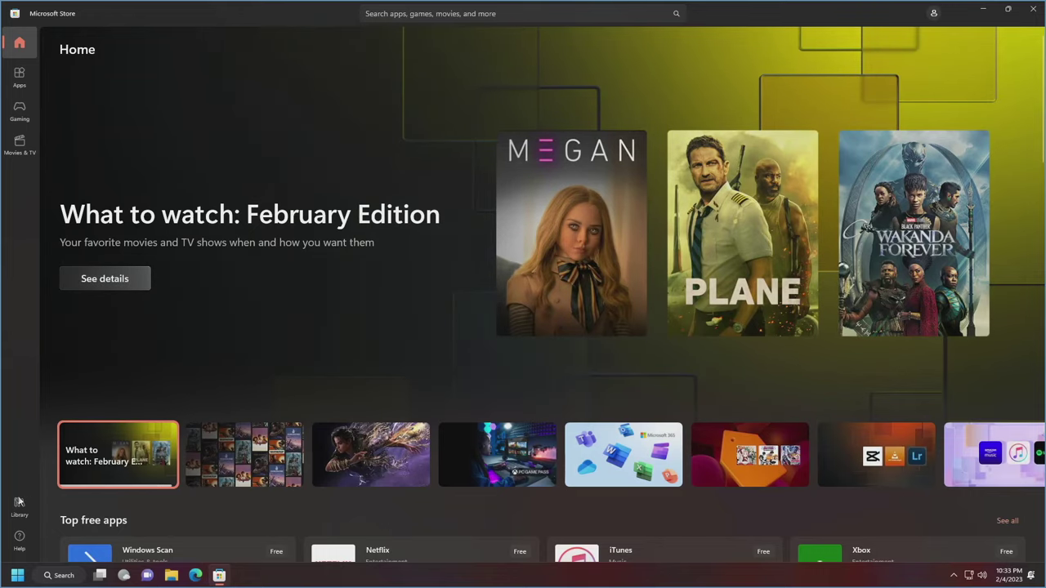
left_click(19, 505)
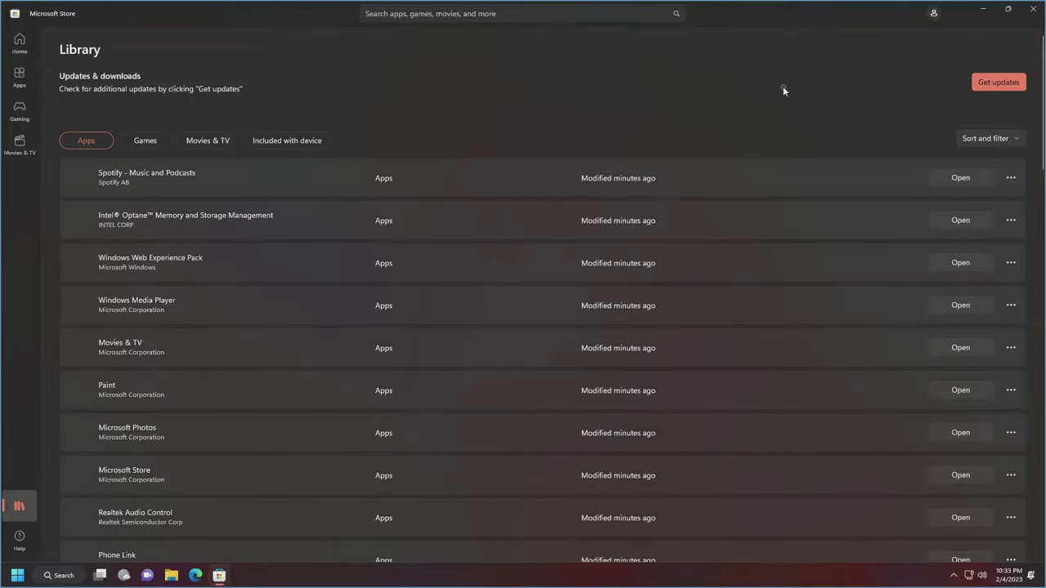
left_click(996, 86)
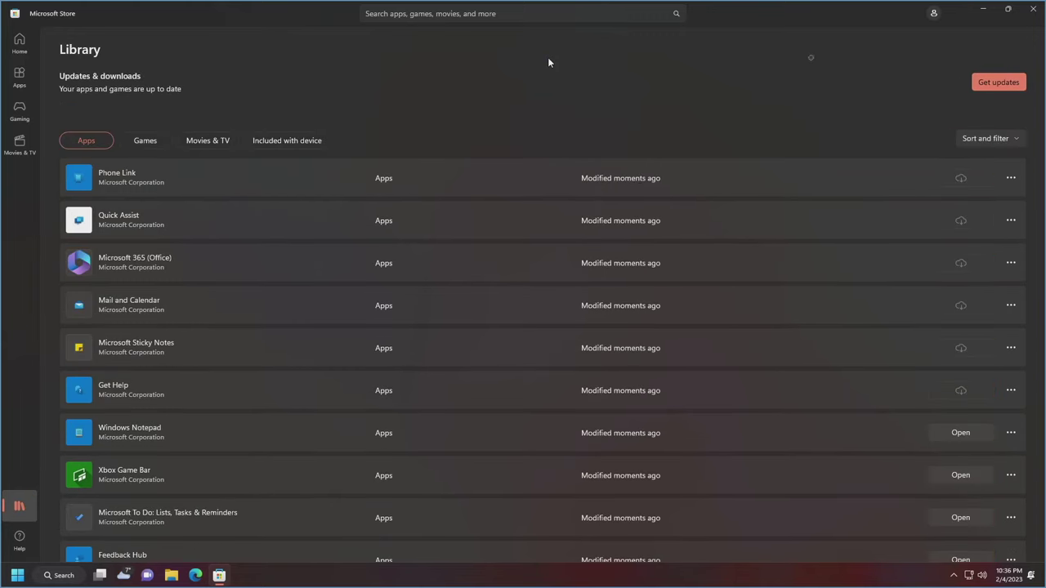
left_click(1001, 82)
left_click(1033, 10)
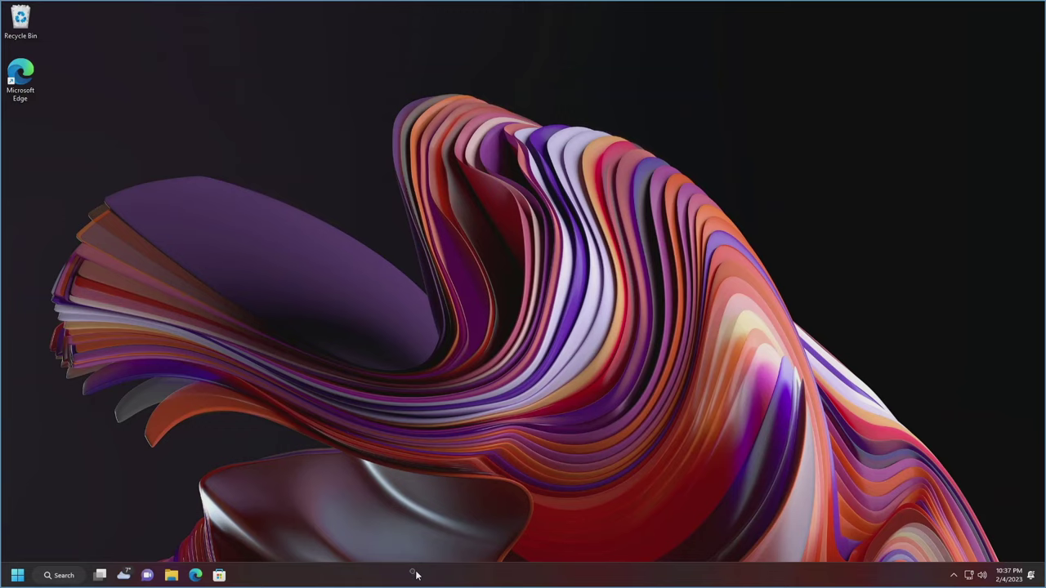
- Open OneDrive's startup and notification settings and accept the dialog
left_click(953, 577)
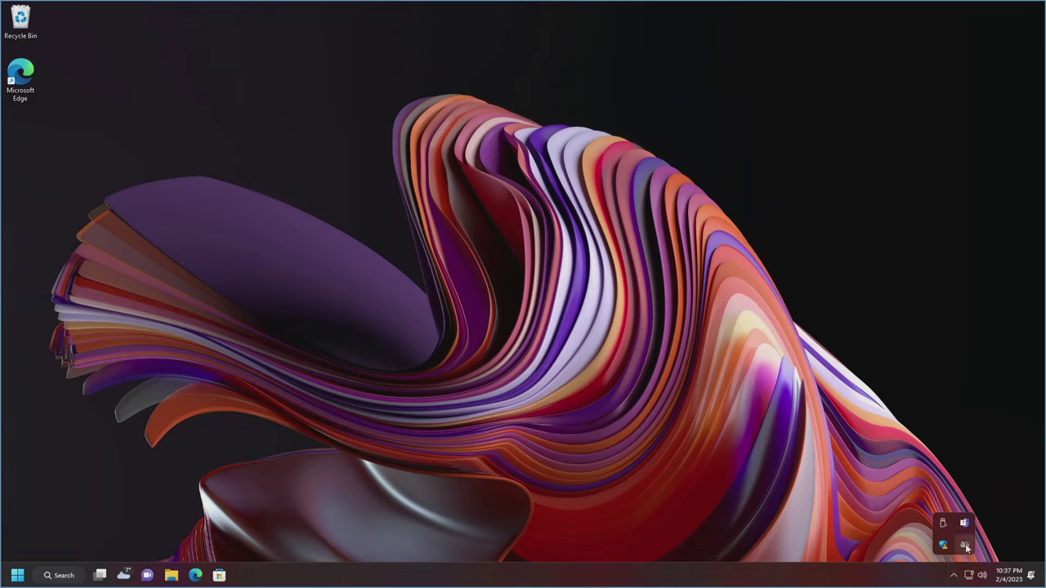
left_click(967, 546)
left_click(1028, 193)
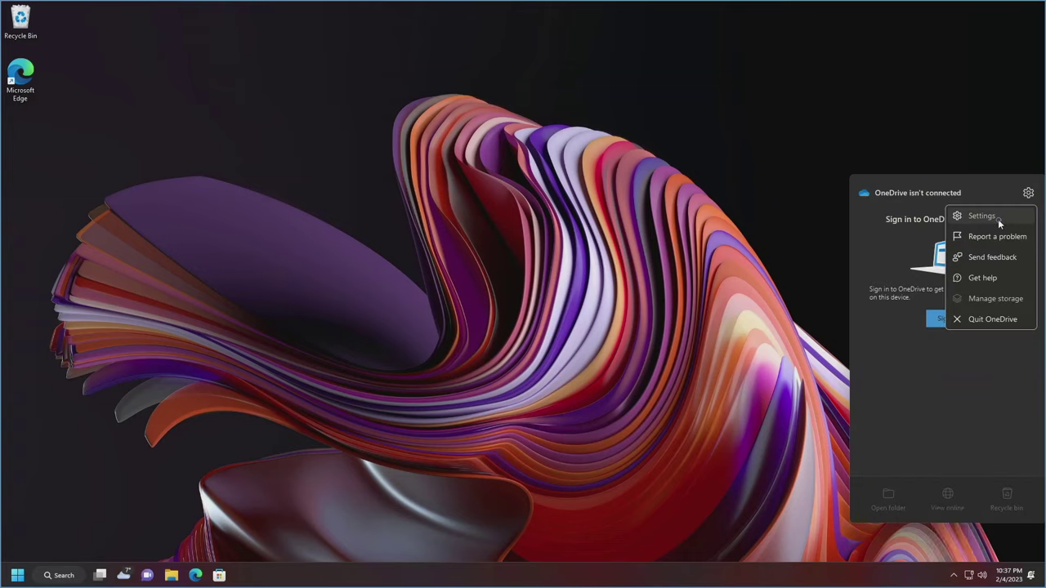
left_click(990, 217)
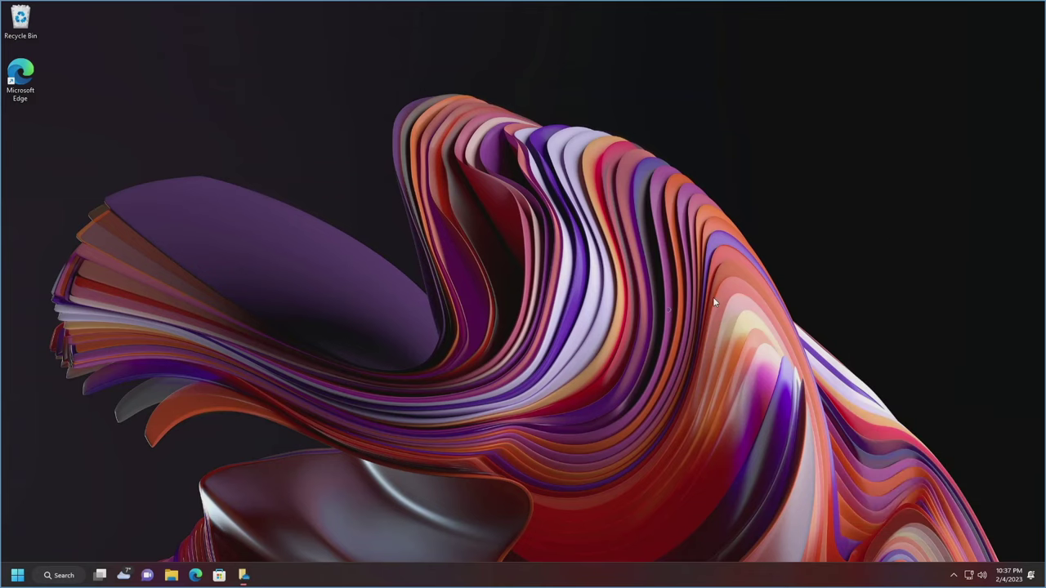
left_click(435, 166)
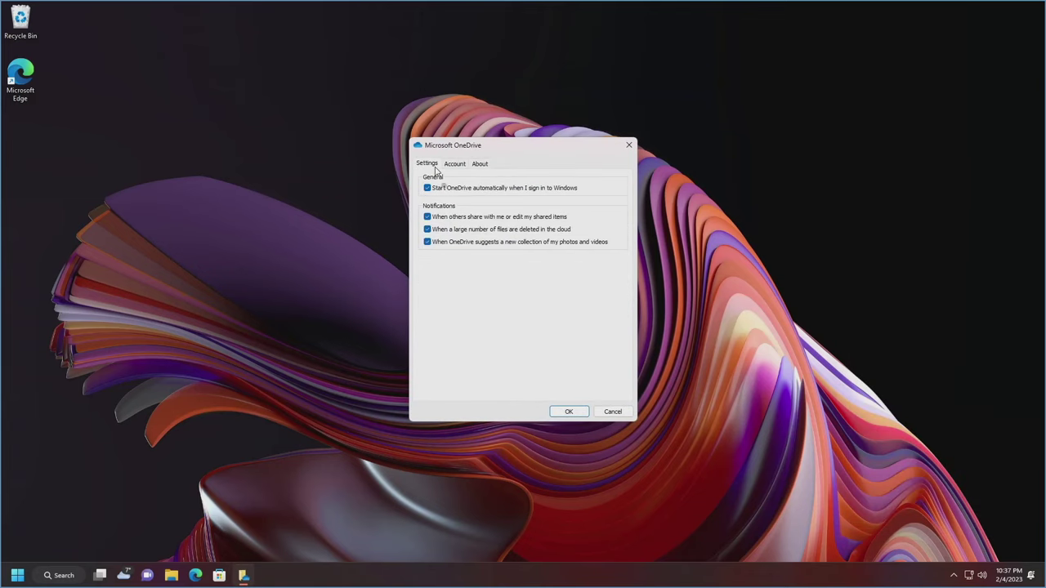
left_click(570, 412)
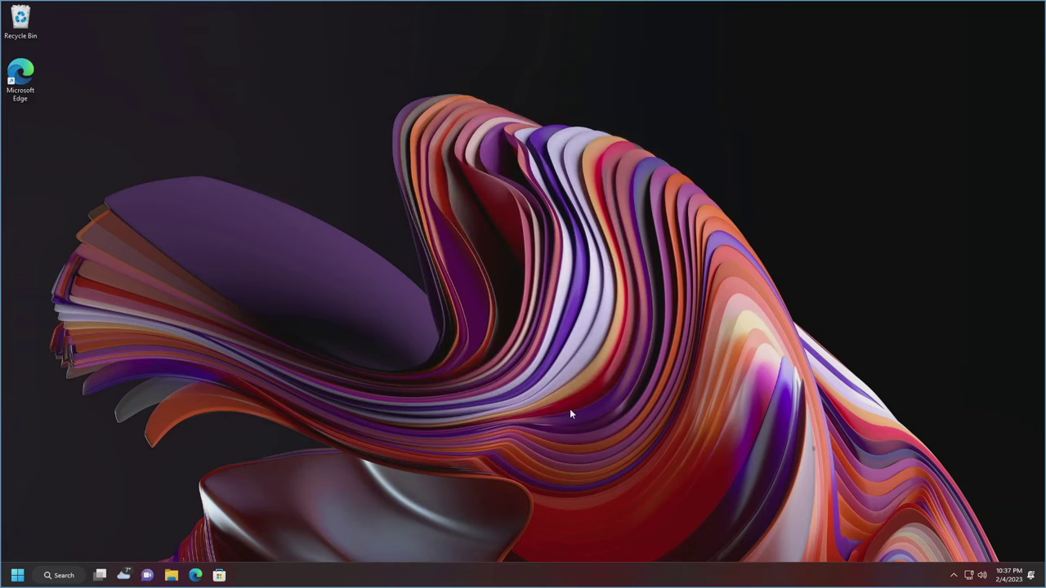
- In Windows Security, dismiss the Microsoft account sign-in and OneDrive setup recommendations and close the window
left_click(955, 577)
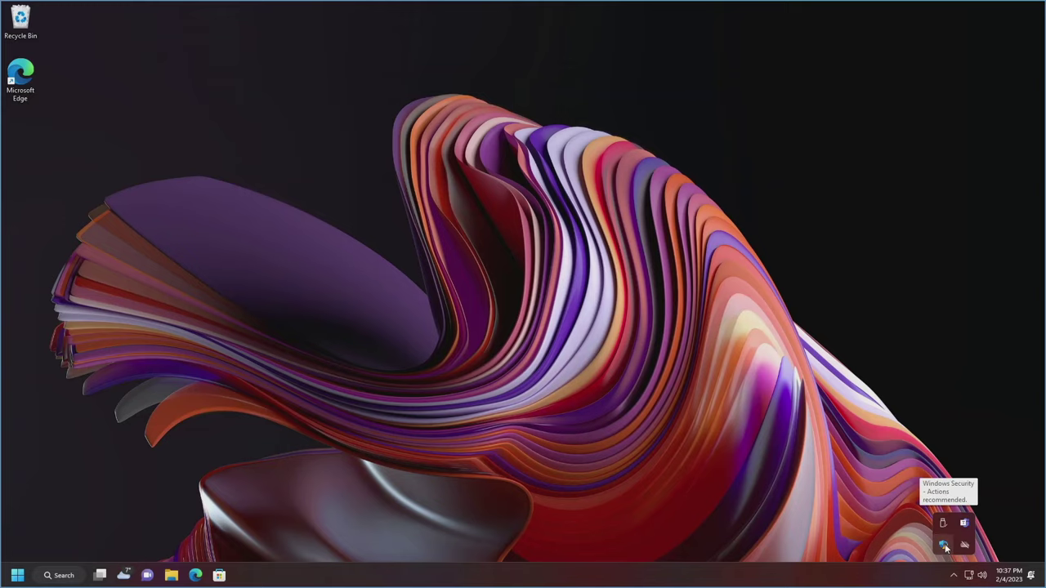
left_click(944, 546)
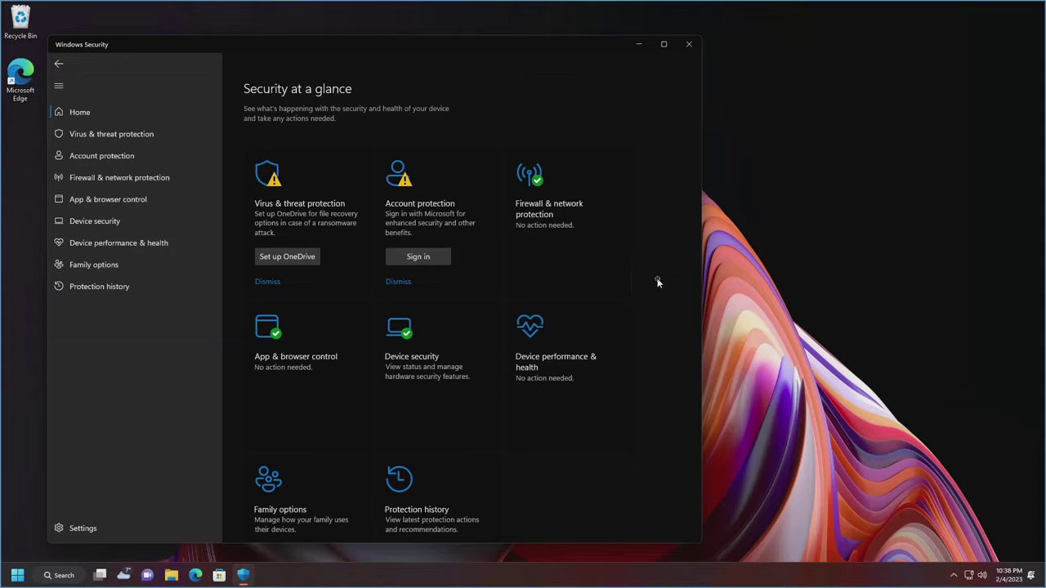
left_click(398, 282)
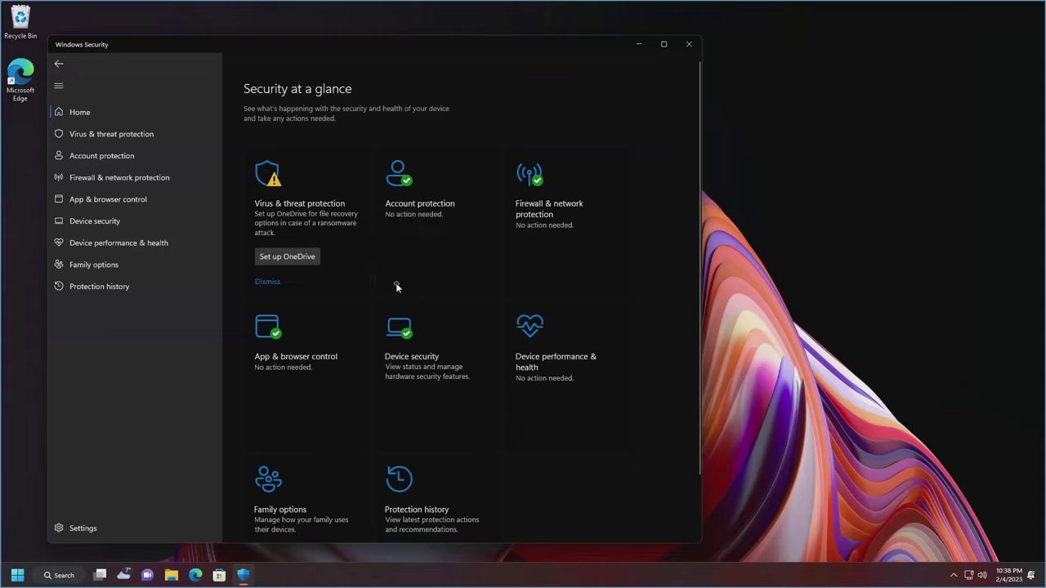
left_click(276, 284)
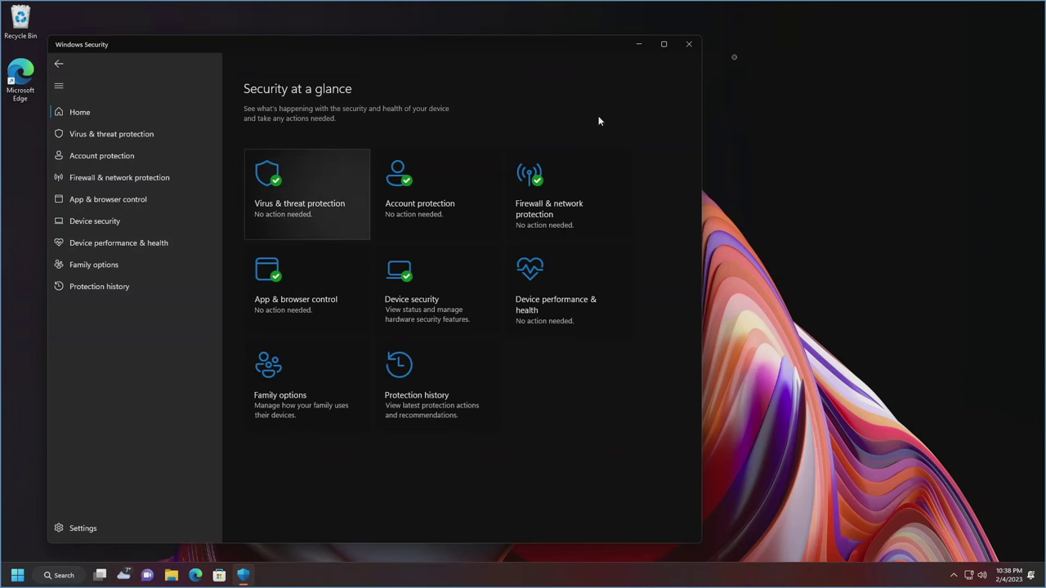
left_click(694, 47)
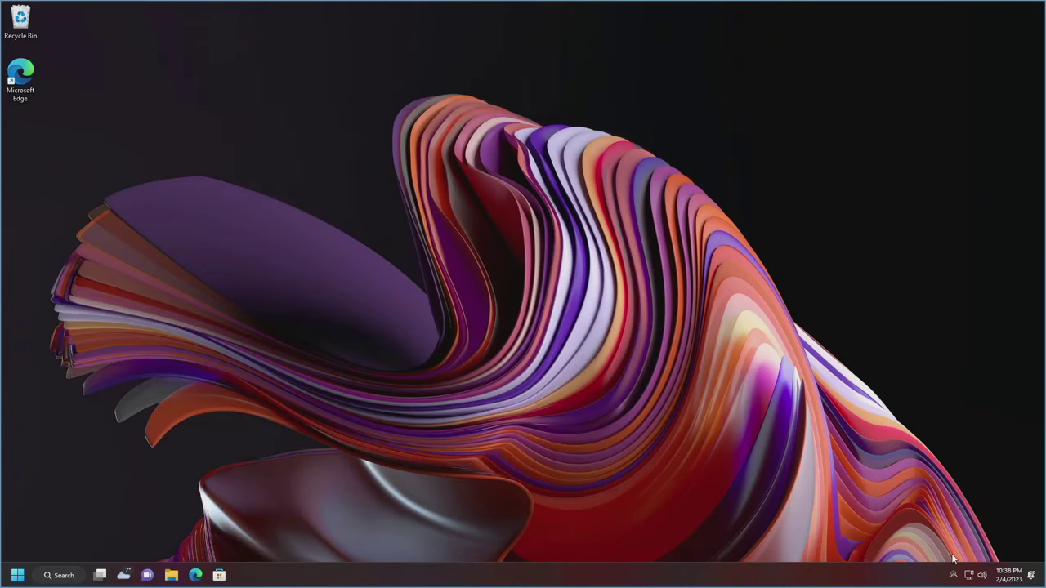
- Disable Microsoft Teams as a startup app in Task Manager, checking the hidden tray icons before and after the change
left_click(953, 576)
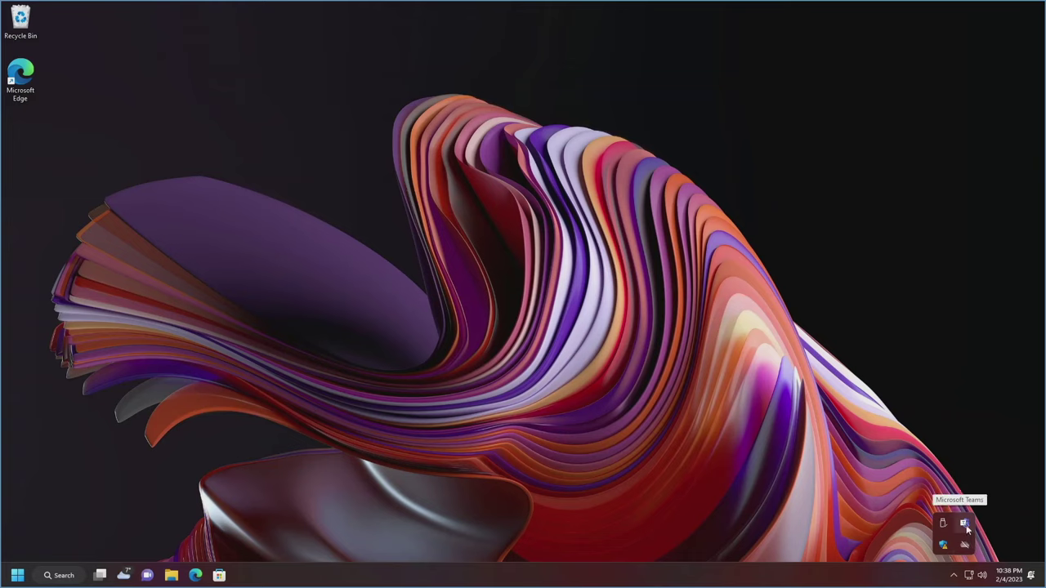
left_click(560, 456)
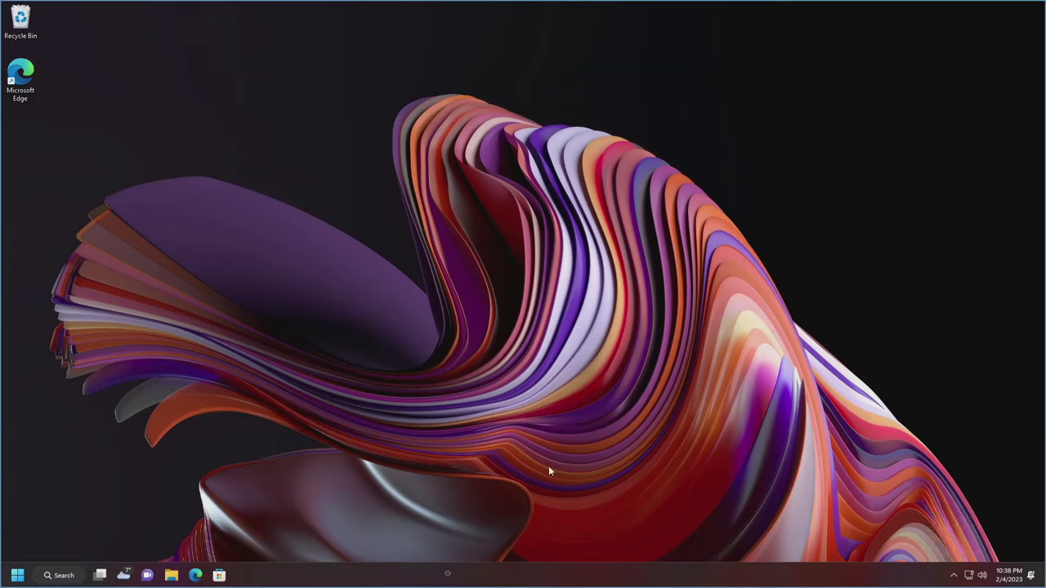
right_click(448, 578)
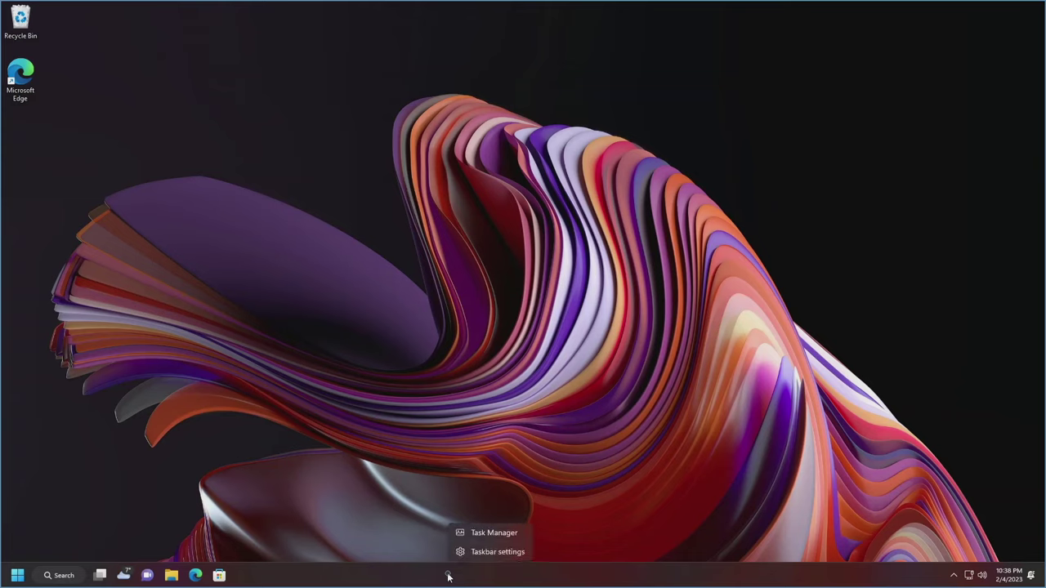
left_click(482, 532)
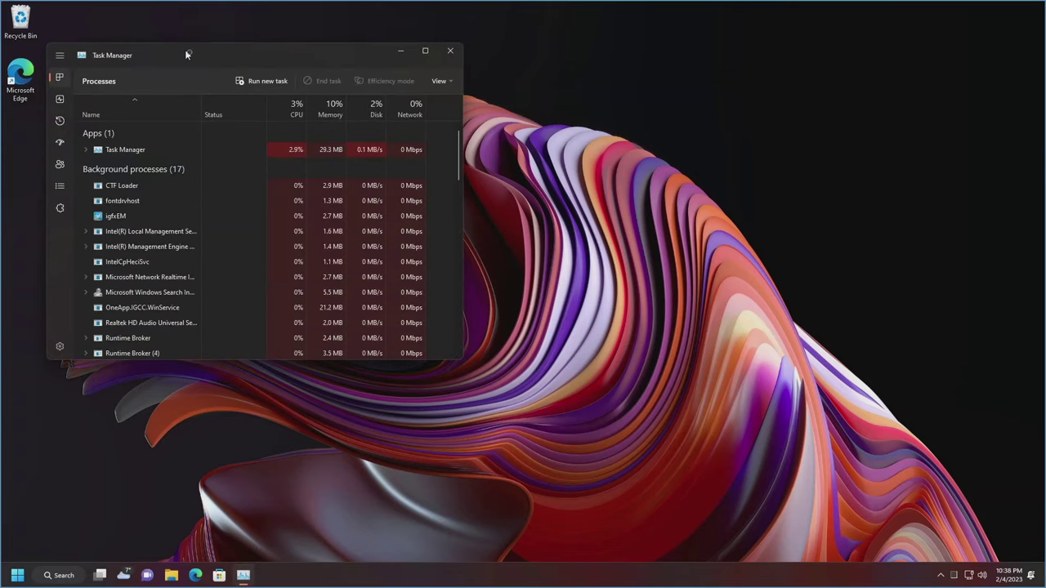
left_click_drag(189, 52, 454, 102)
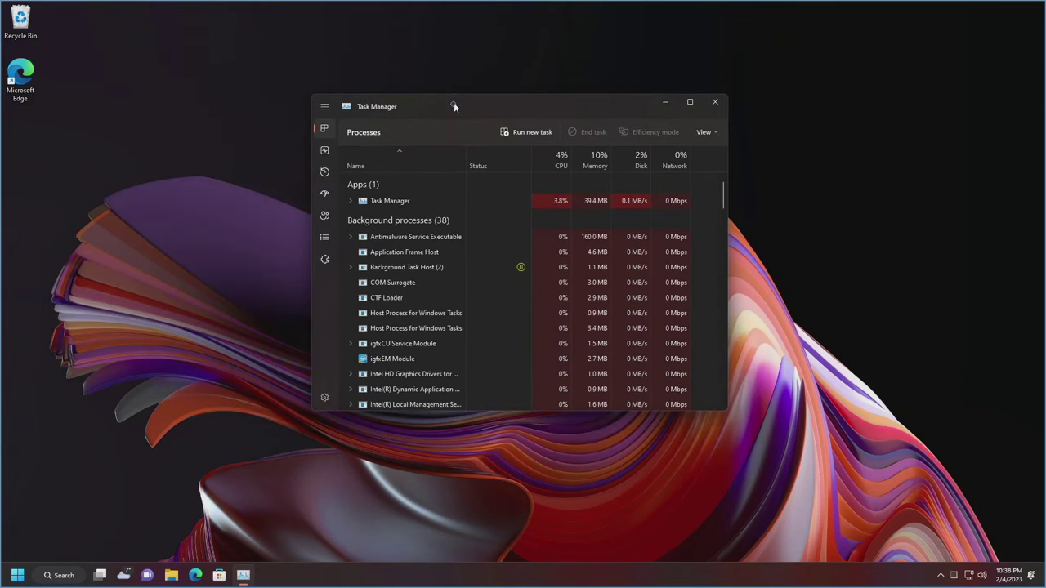
left_click(325, 198)
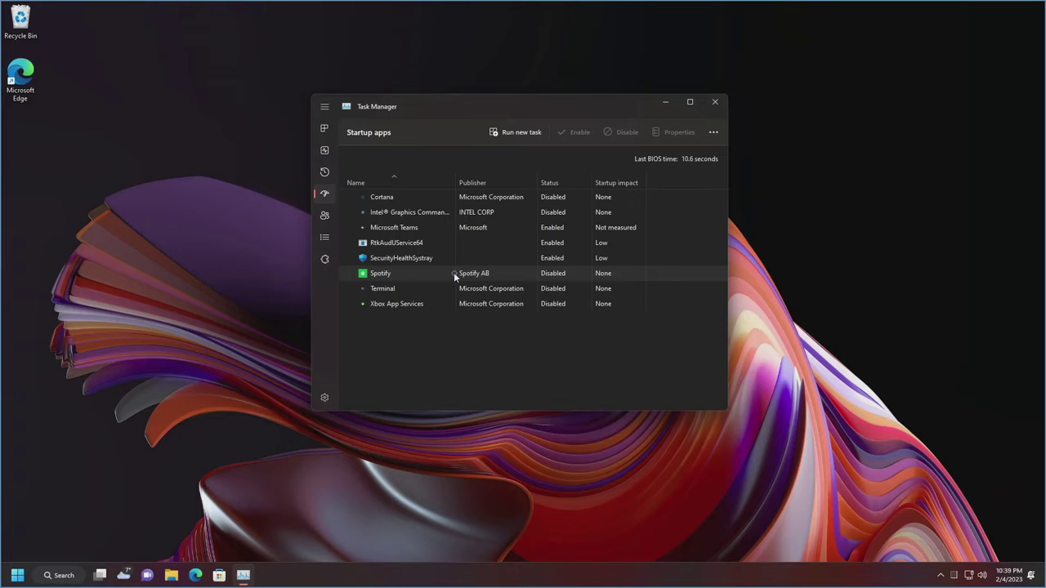
left_click(470, 228)
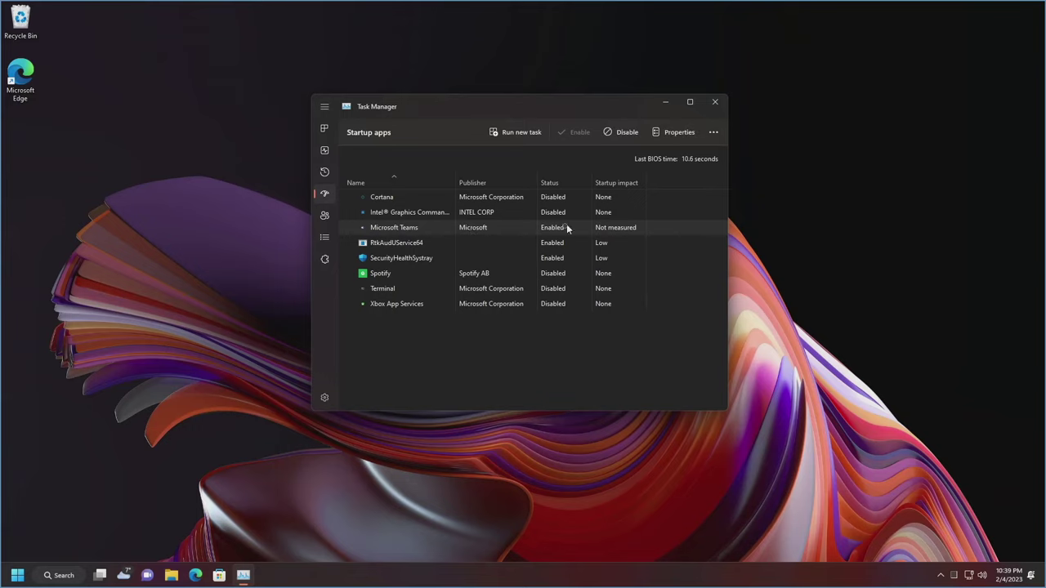
left_click(624, 134)
left_click(716, 103)
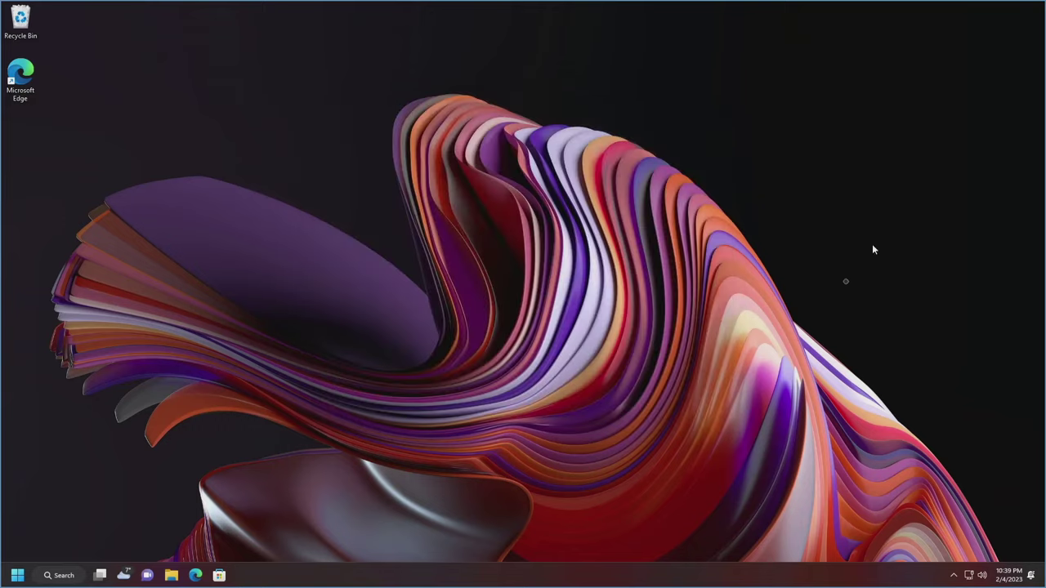
left_click(954, 576)
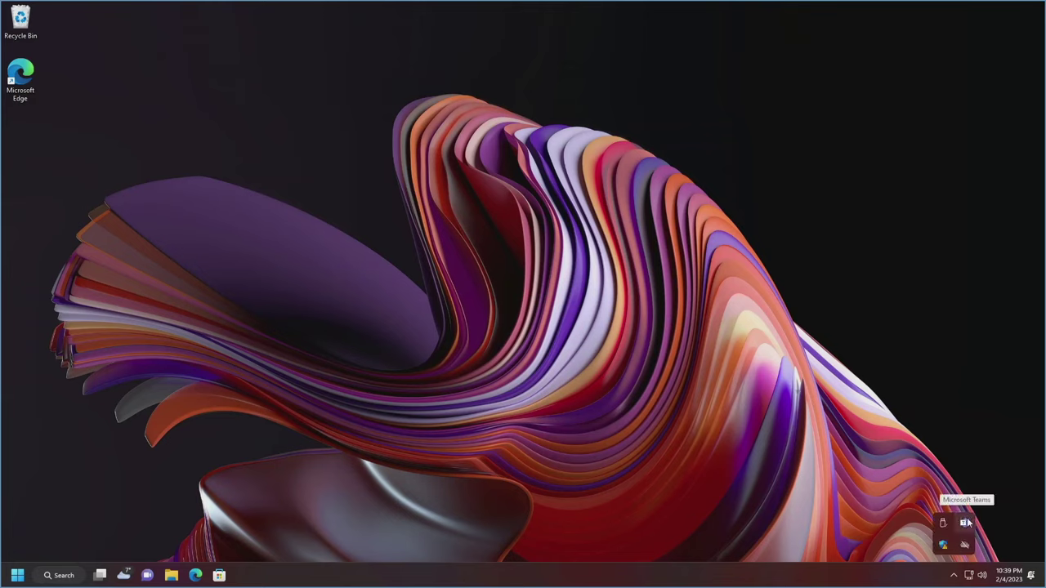
left_click(713, 352)
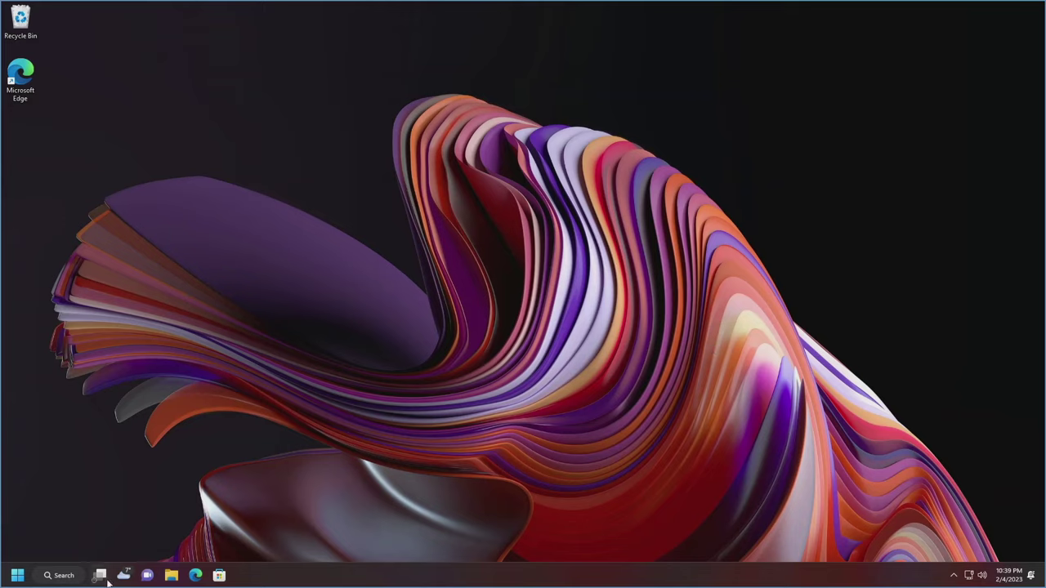
- Search for "control" from Start, clear the search text and close the search
mouse_move(100, 578)
left_click(18, 576)
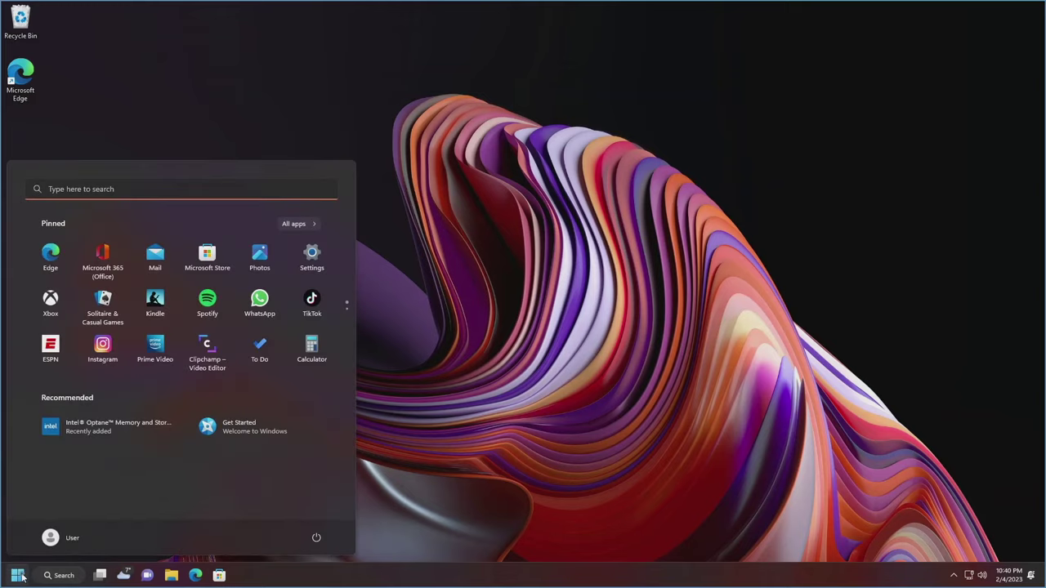
type("control")
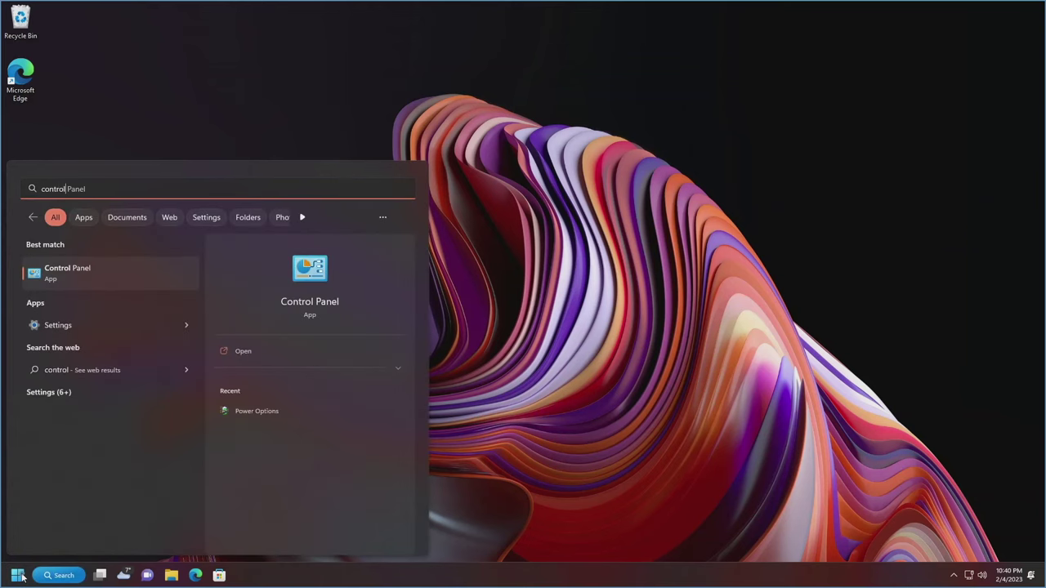
key("BackSpace")
key("BackSpace")
key("BackSpace")
key("BackSpace")
key("BackSpace")
key("BackSpace")
key("BackSpace")
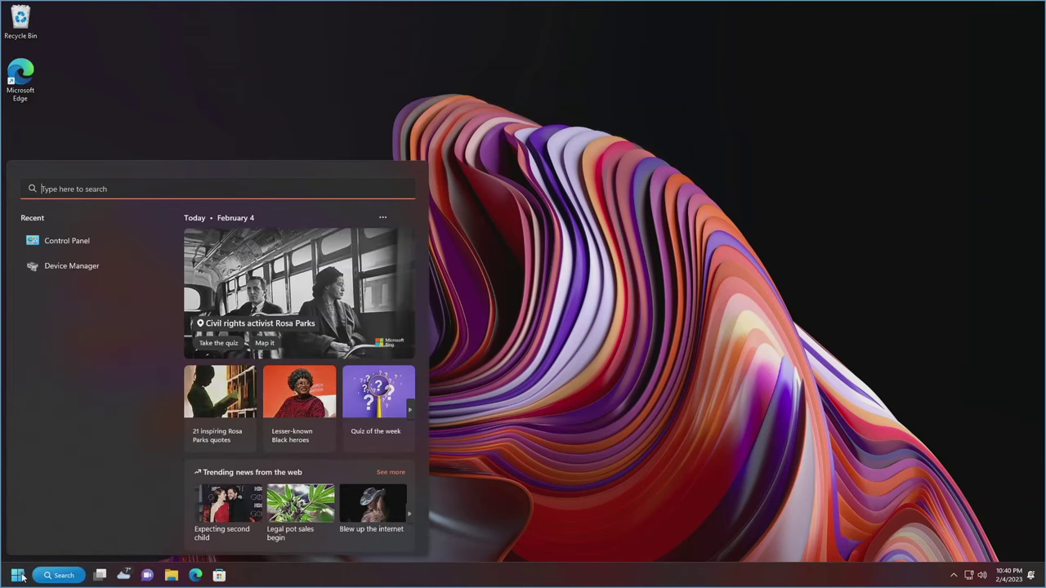
left_click(533, 293)
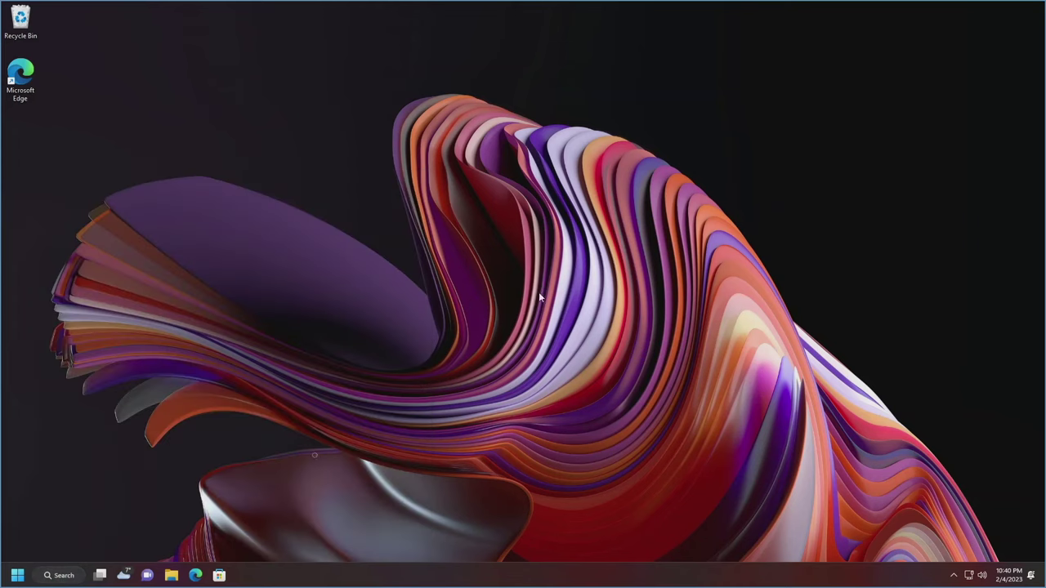
- Turn off the Search, Task view, Widgets and Chat taskbar items, close Settings and move Edge ahead of File Explorer on the taskbar
right_click(347, 579)
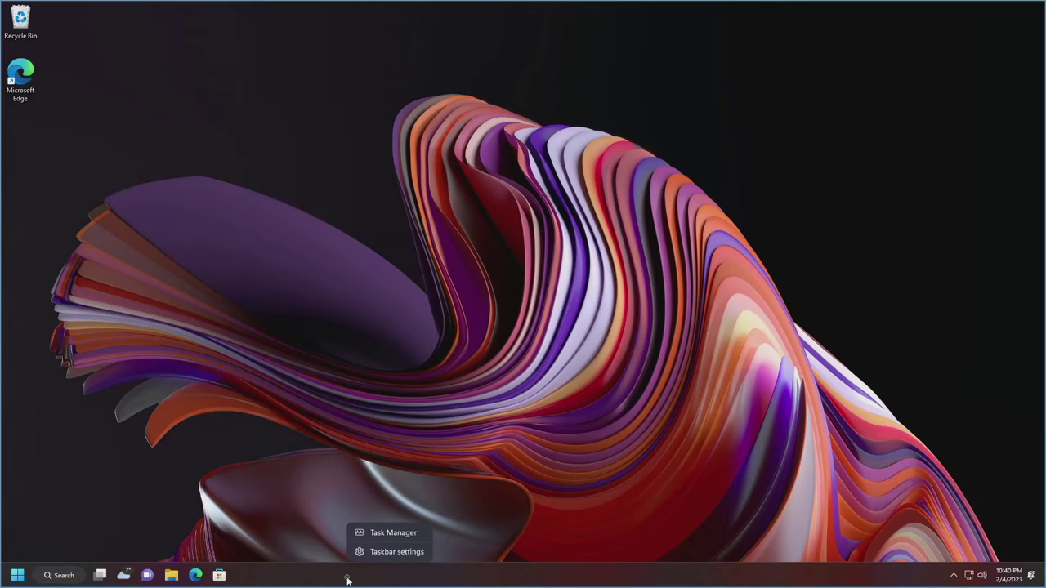
left_click(375, 554)
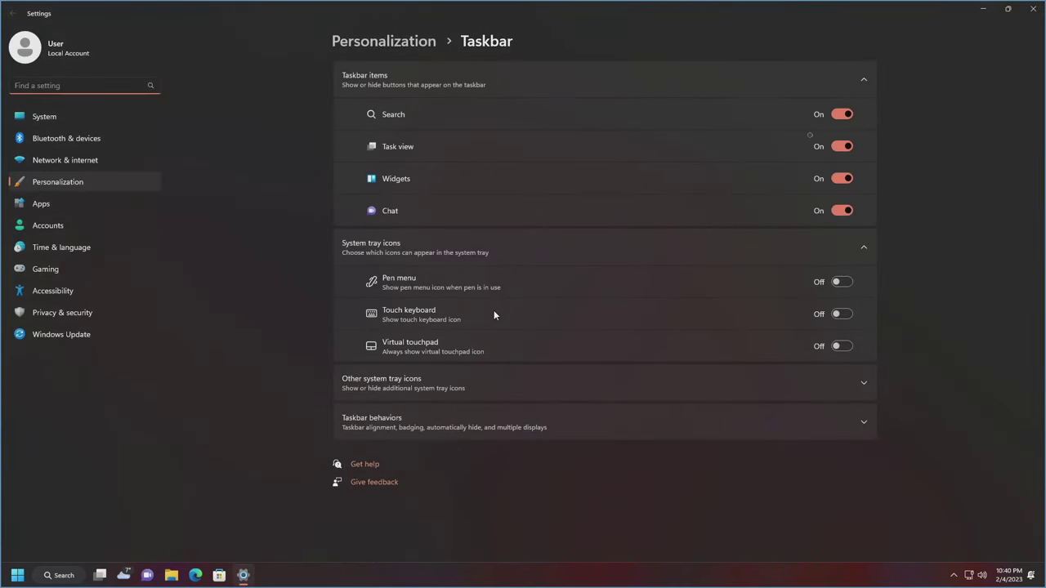
left_click(848, 115)
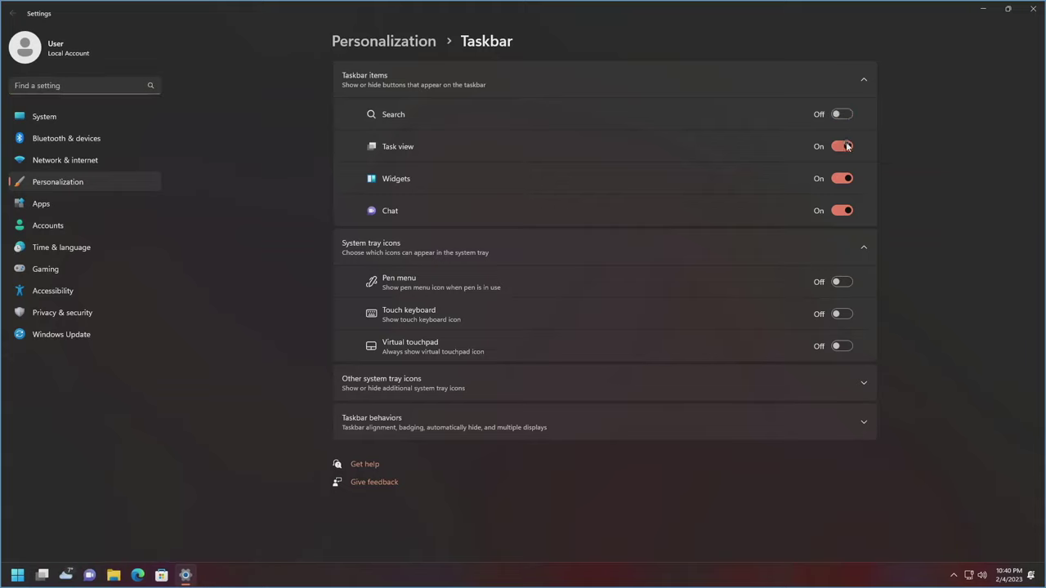
left_click(848, 147)
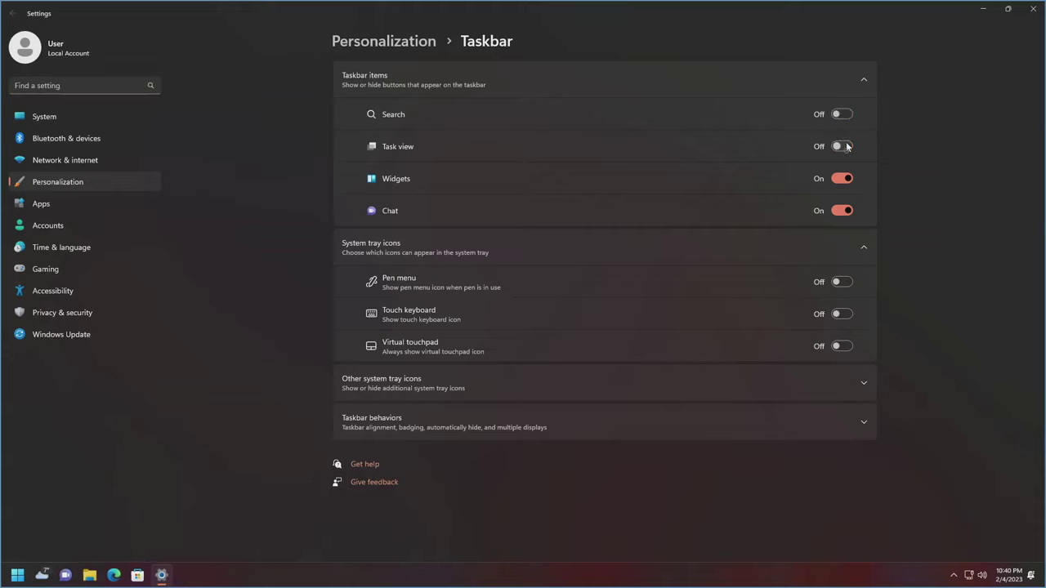
left_click(846, 176)
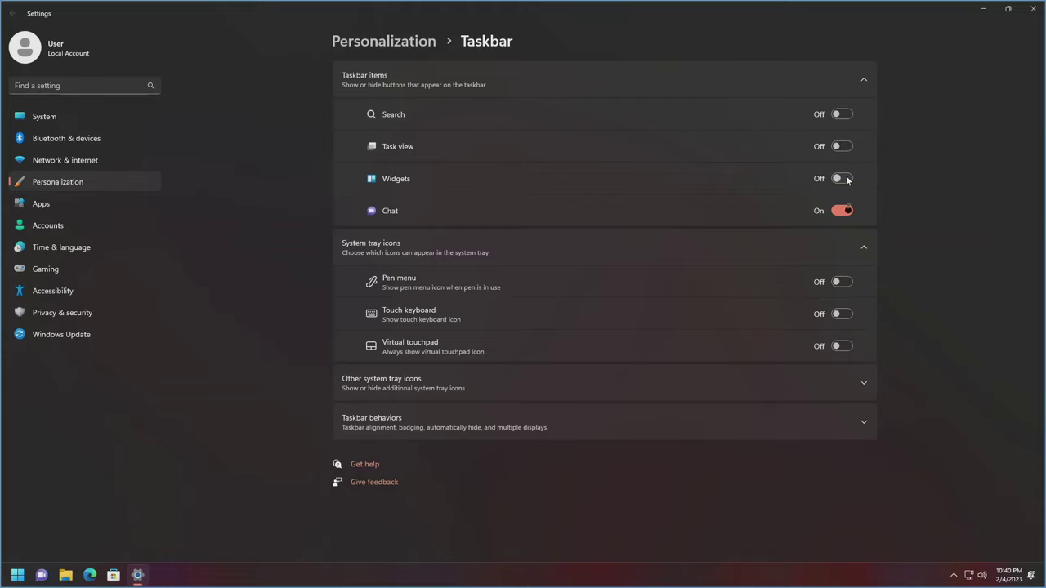
left_click(846, 210)
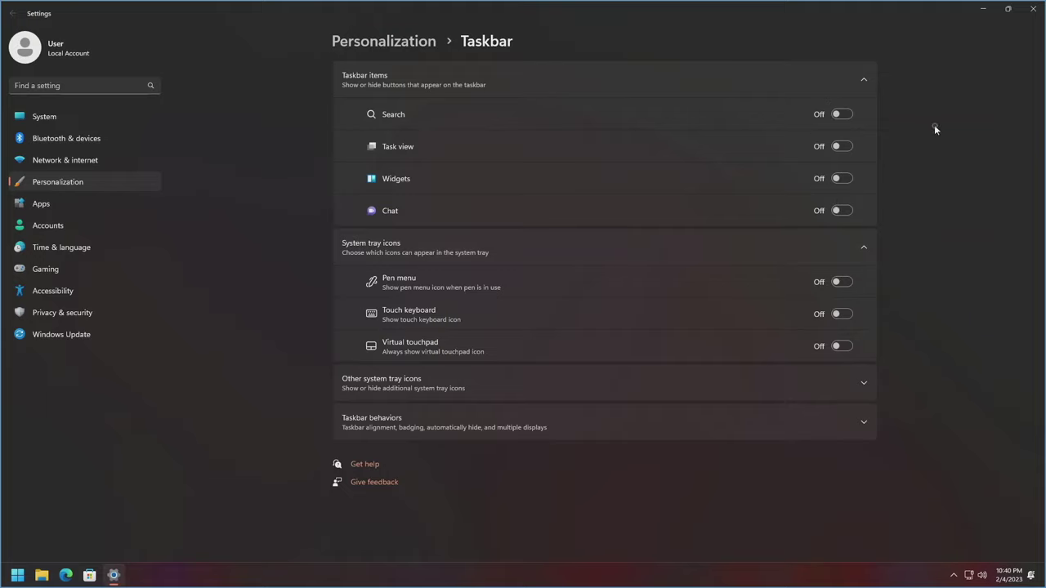
left_click(1033, 10)
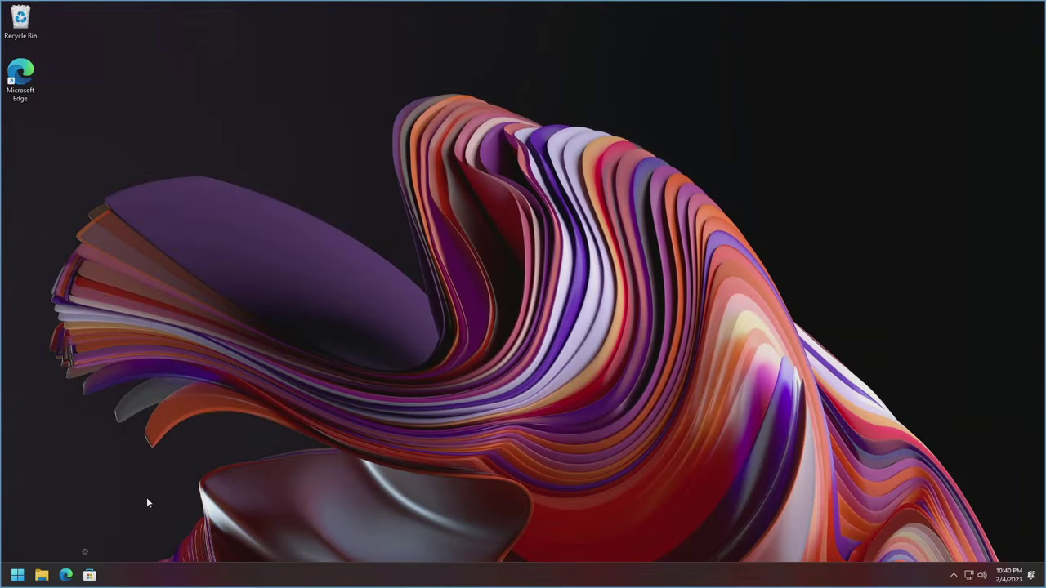
left_click_drag(69, 576, 35, 577)
- Enable the Computer desktop icon through the desktop icon settings under Themes and close Settings
right_click(458, 300)
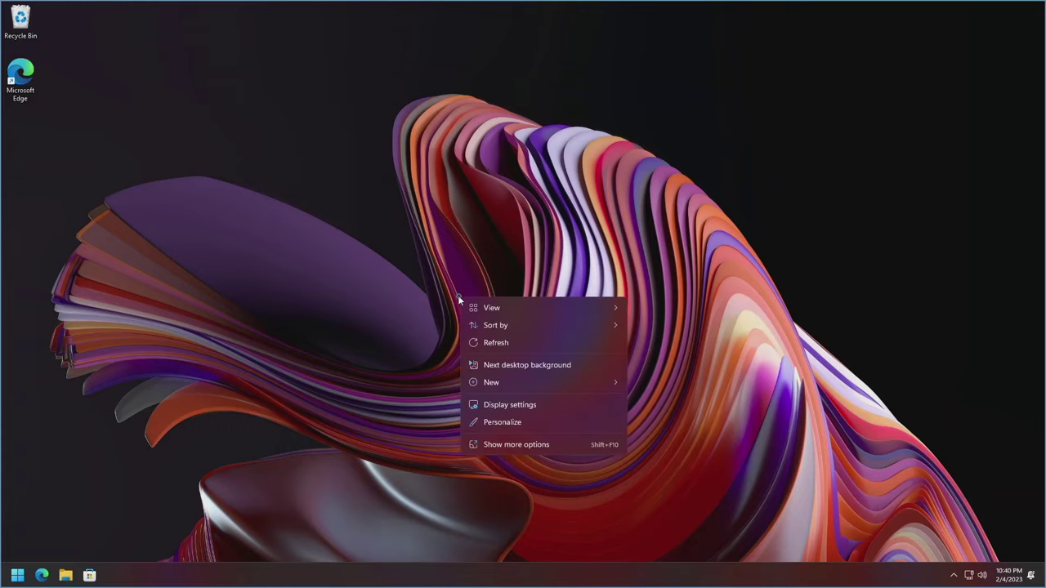
left_click(514, 421)
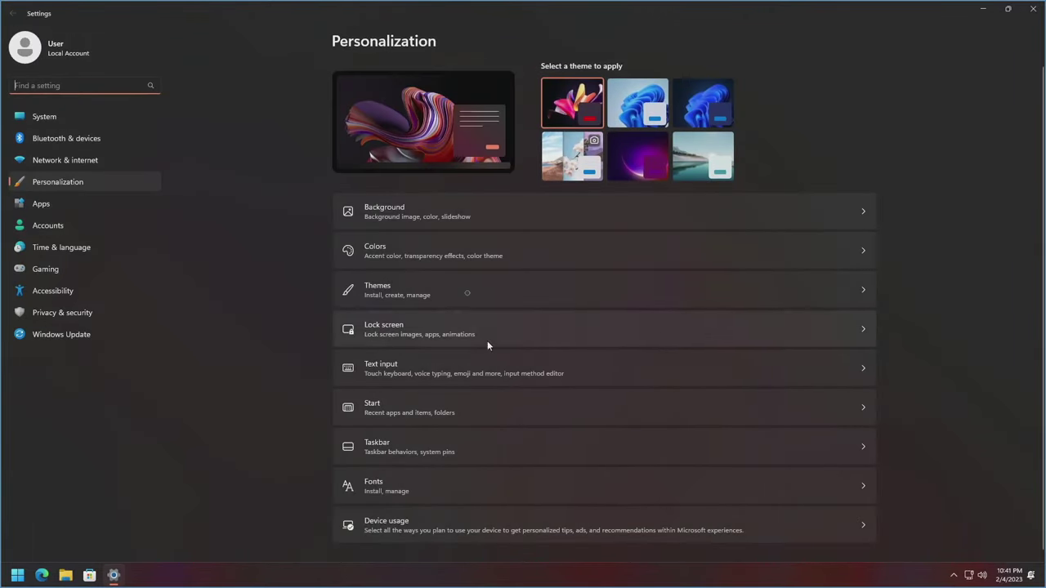
left_click(467, 295)
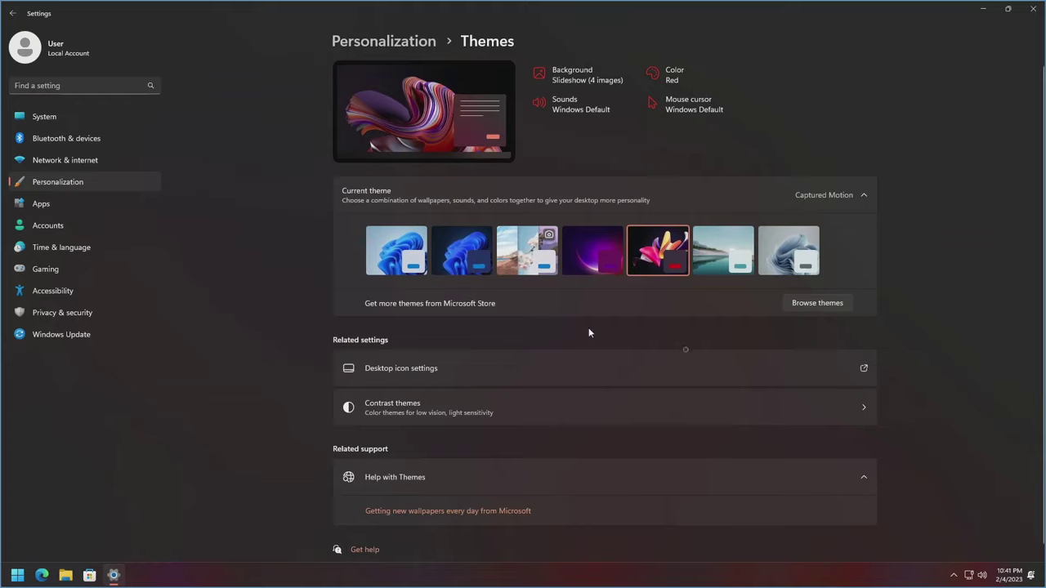
left_click(435, 371)
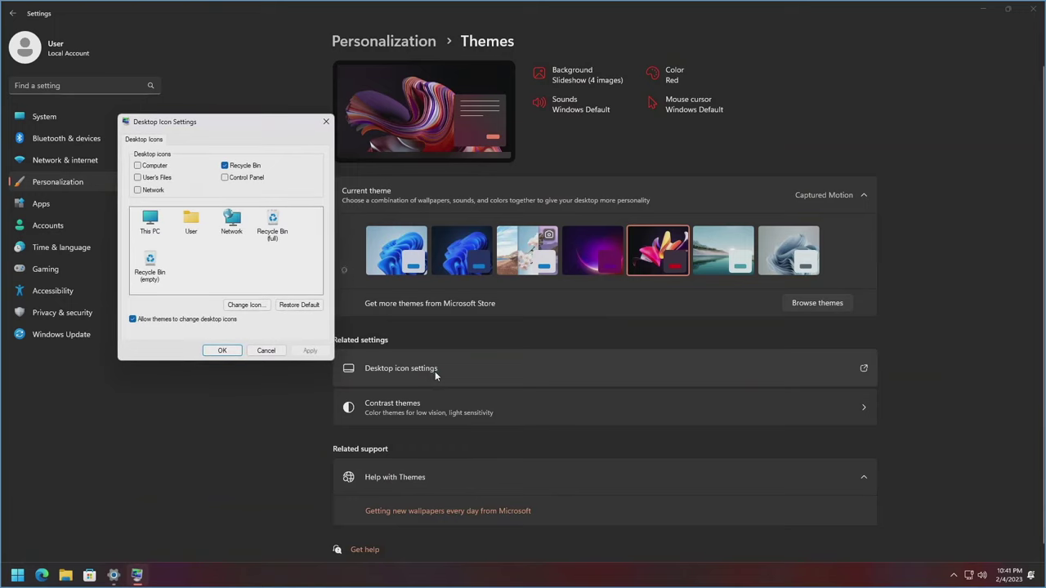
left_click(138, 165)
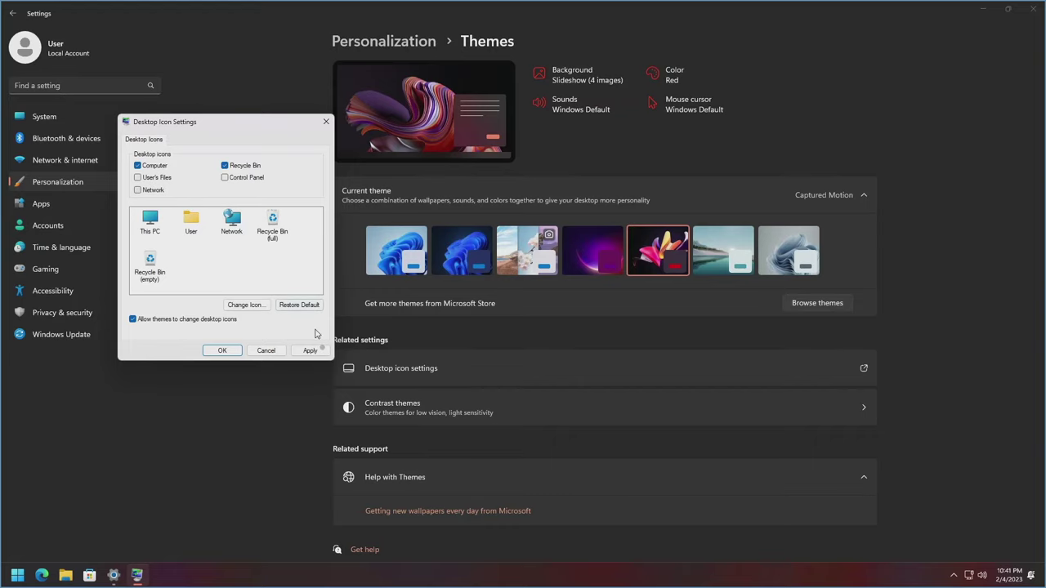
left_click(221, 351)
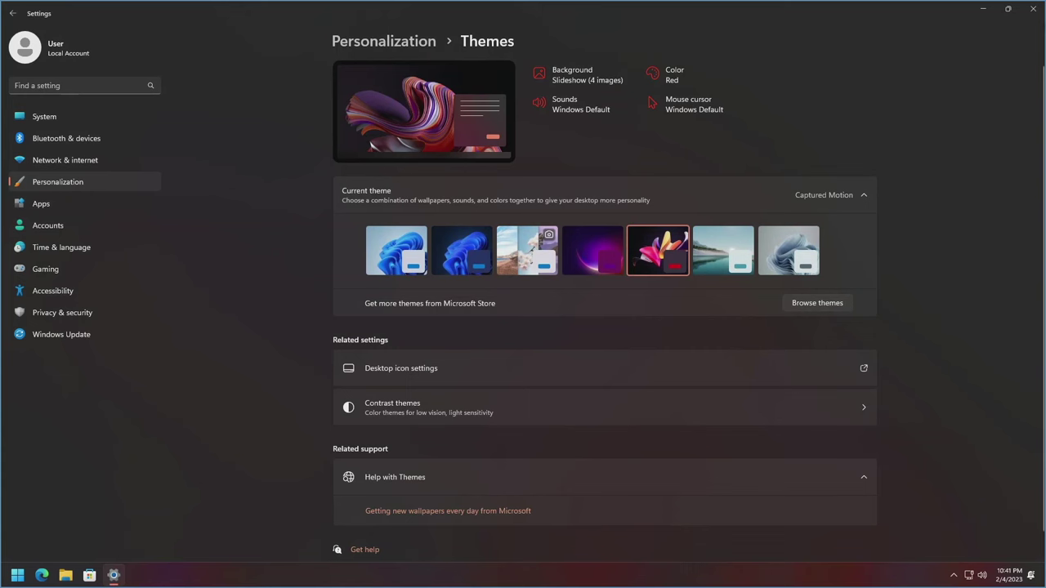
left_click(1034, 8)
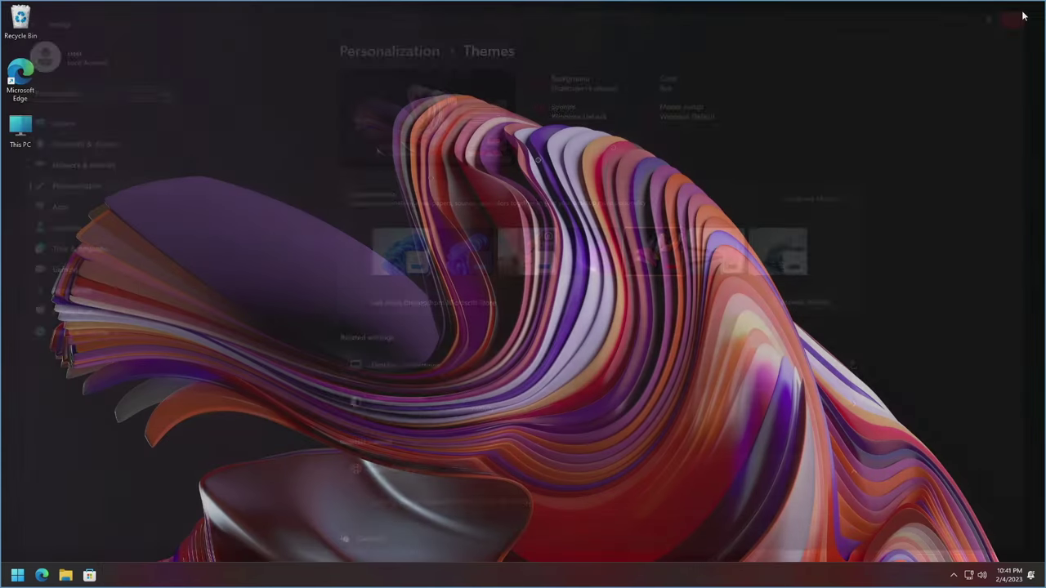
- Rearrange the desktop icons in one column in the order This PC, Recycle Bin, Microsoft Edge
left_click_drag(20, 75, 62, 186)
left_click_drag(21, 18, 21, 76)
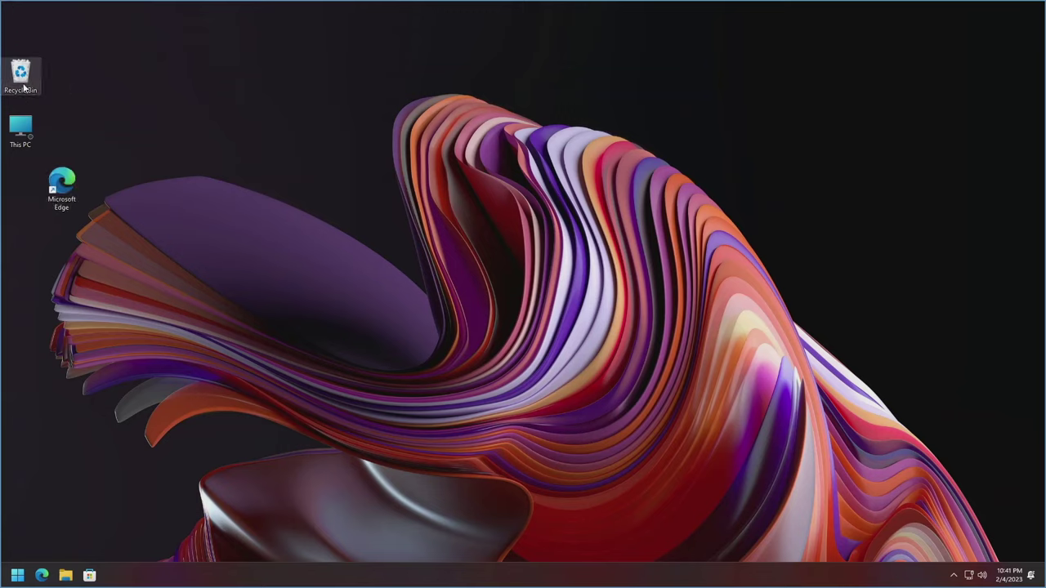
left_click_drag(29, 141, 30, 31)
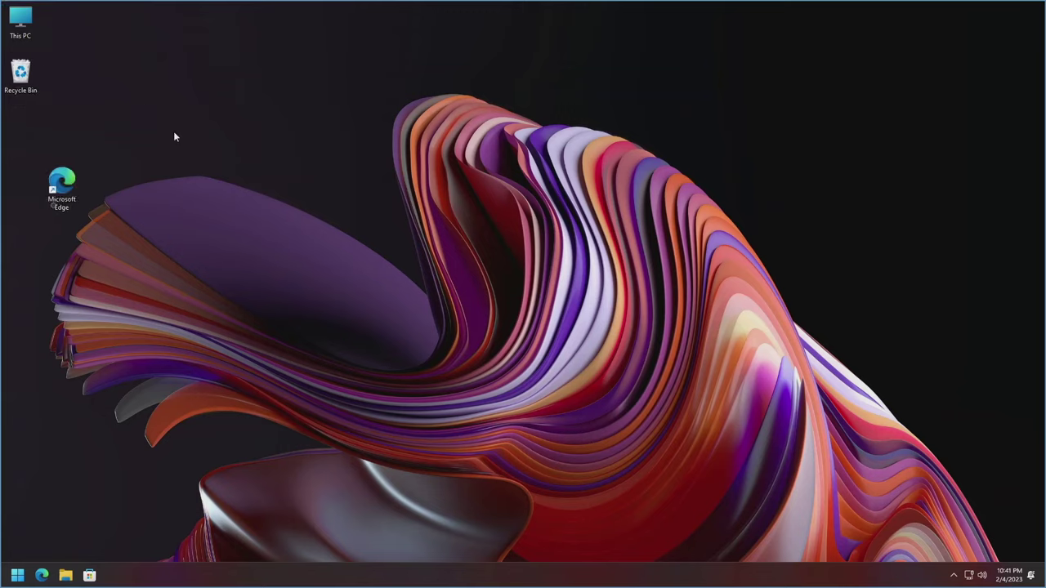
left_click_drag(79, 186, 33, 131)
- Empty the Recycle Bin, permanently deleting the Drivers folder
right_click(24, 72)
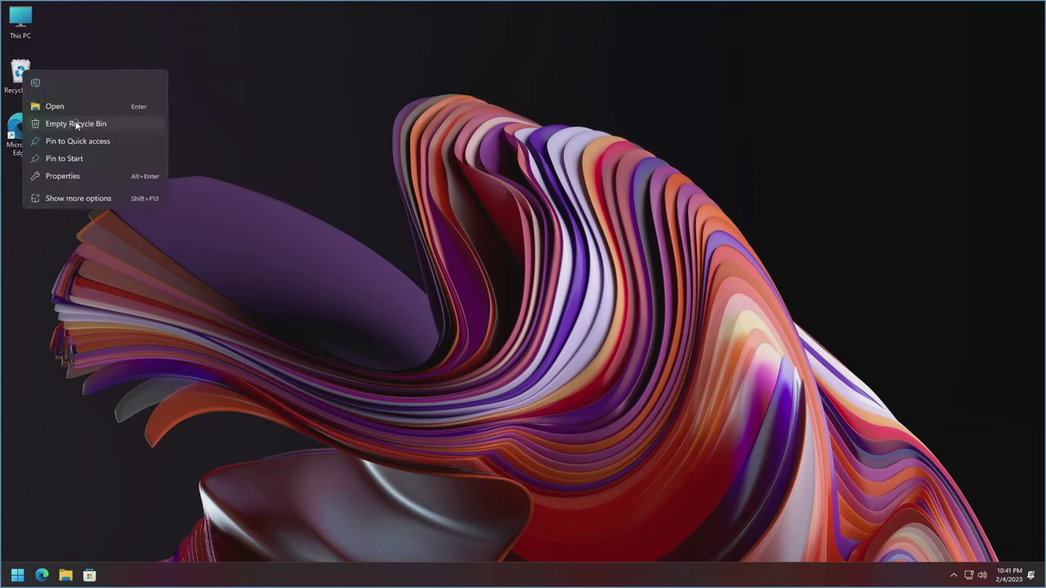
left_click(76, 123)
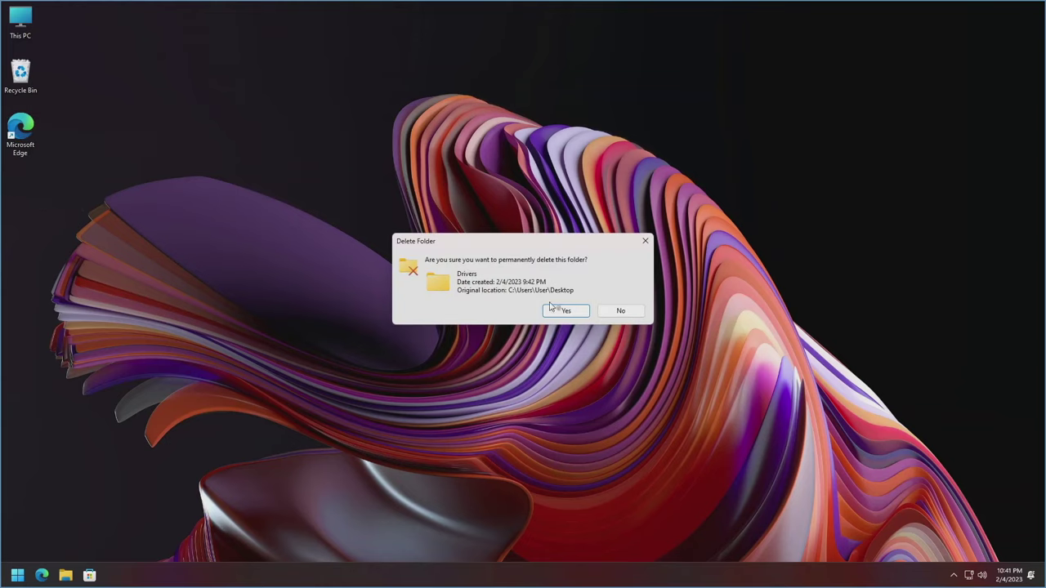
left_click(558, 311)
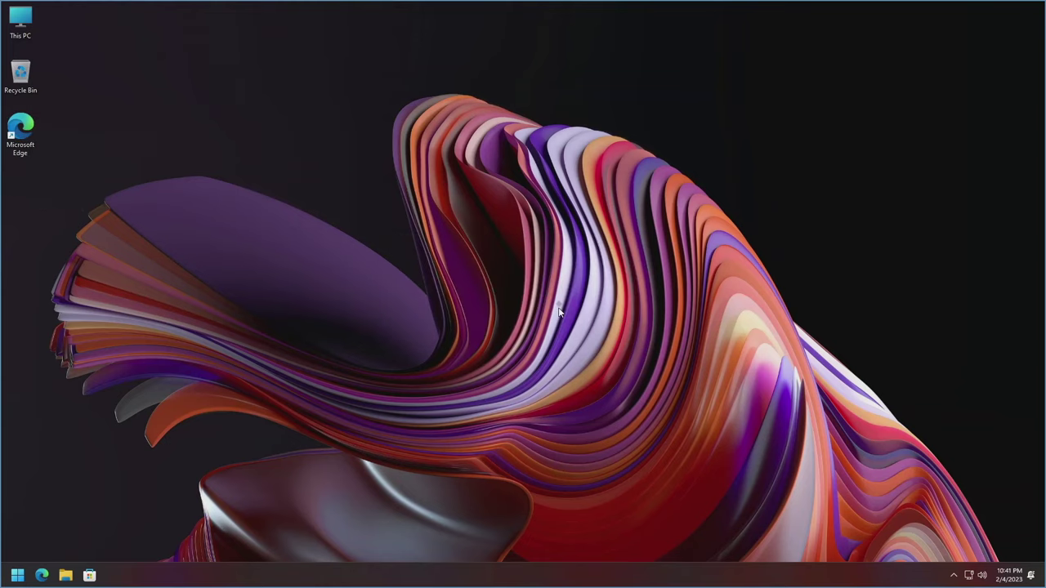
left_click(511, 151)
- Launch Microsoft Edge and complete its welcome prompts without browsing data, Google import or the personalised Microsoft experience option
left_click(41, 575)
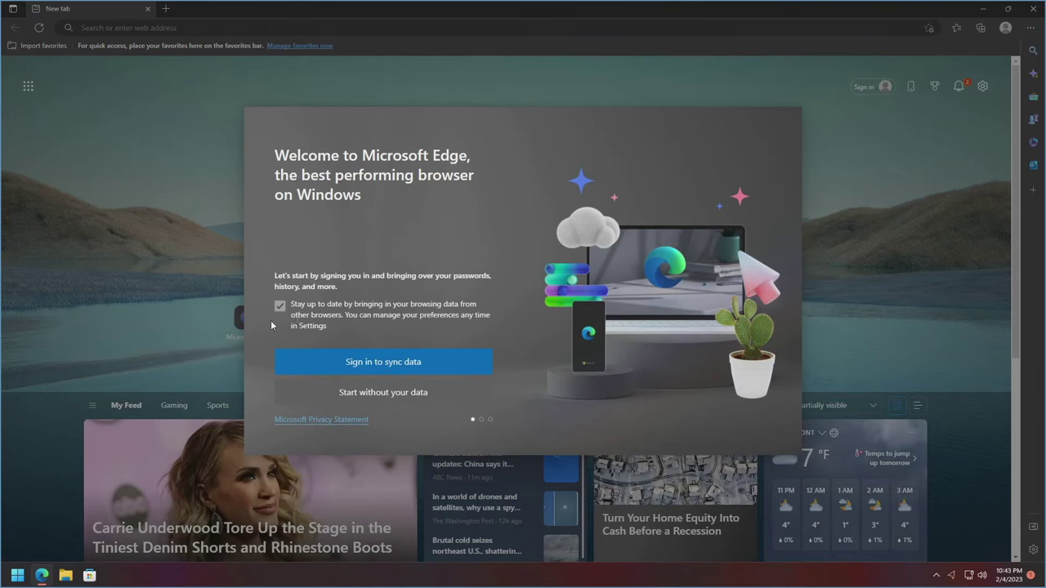
left_click(279, 306)
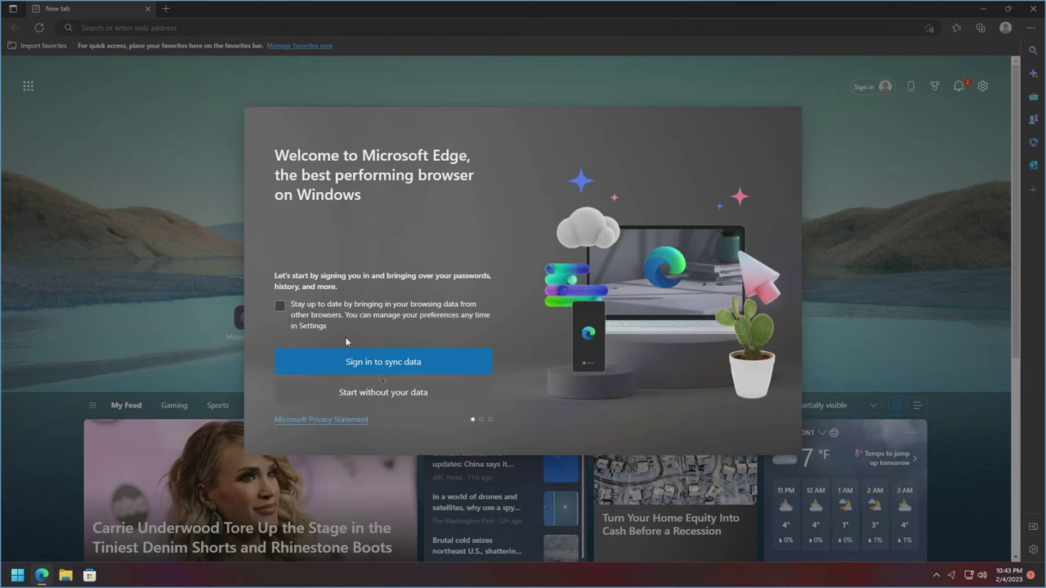
left_click(395, 396)
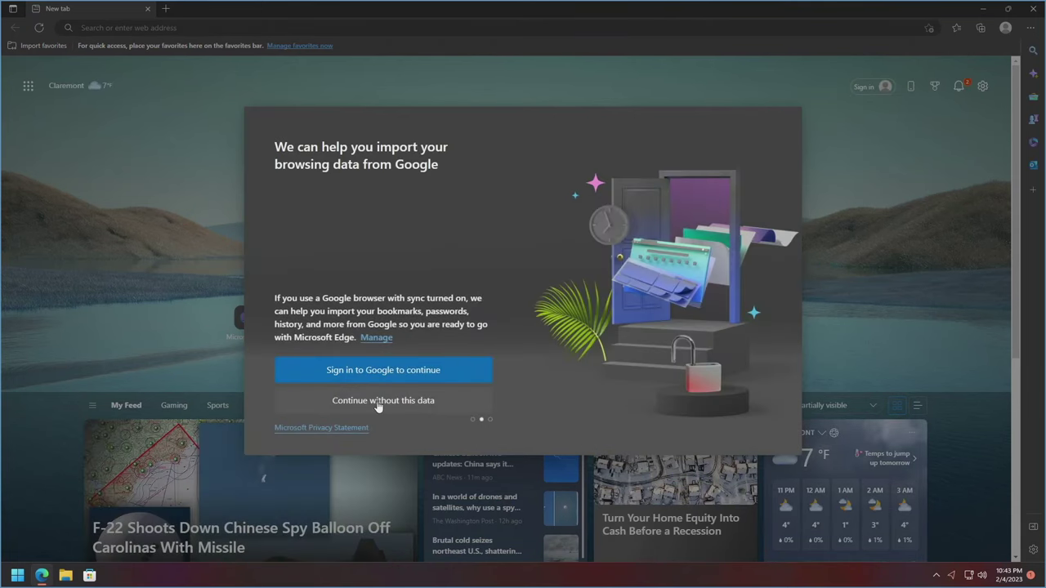
left_click(378, 407)
left_click(279, 342)
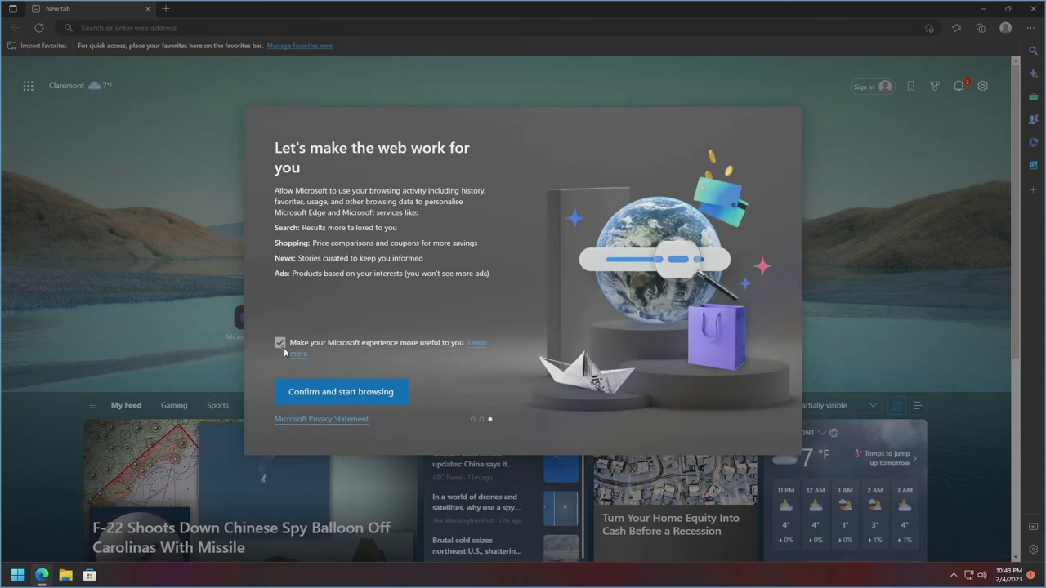
left_click(375, 394)
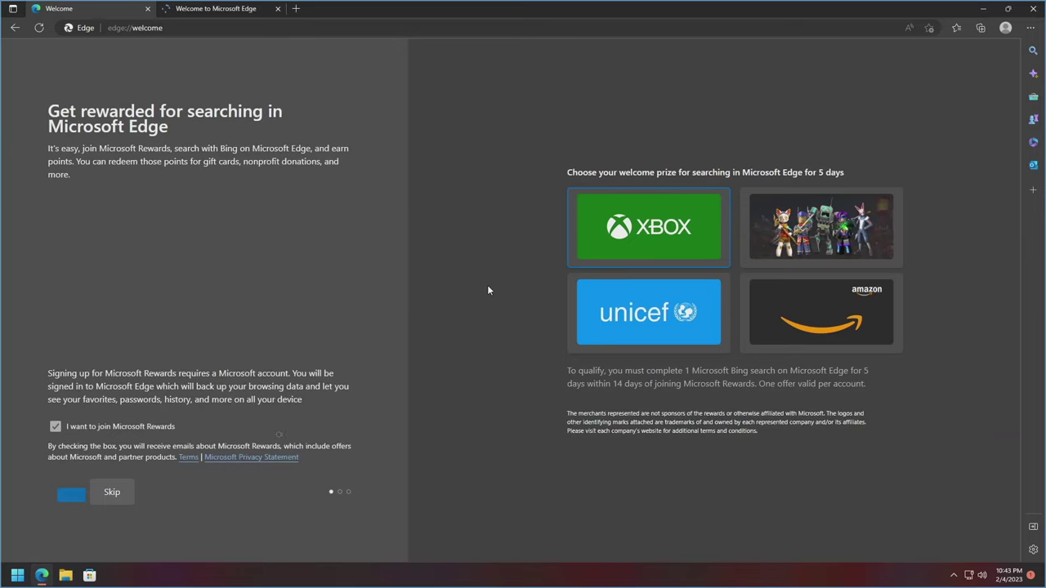
- Skip Microsoft Rewards, choose the Dark appearance with the Dark & stormy theme, and finish setup without pinning any websites
left_click(54, 428)
left_click(114, 493)
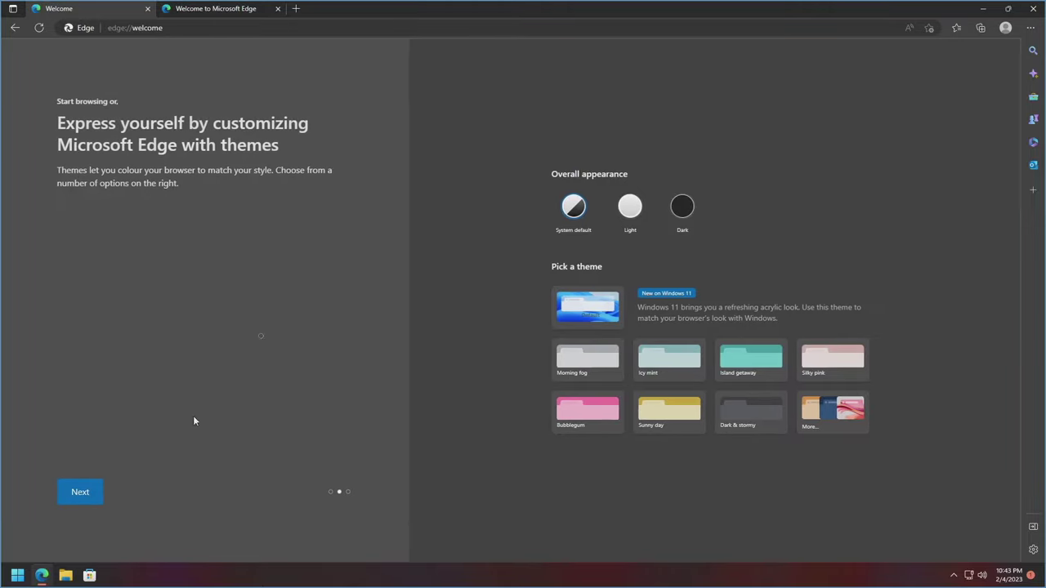
left_click(677, 214)
left_click(738, 416)
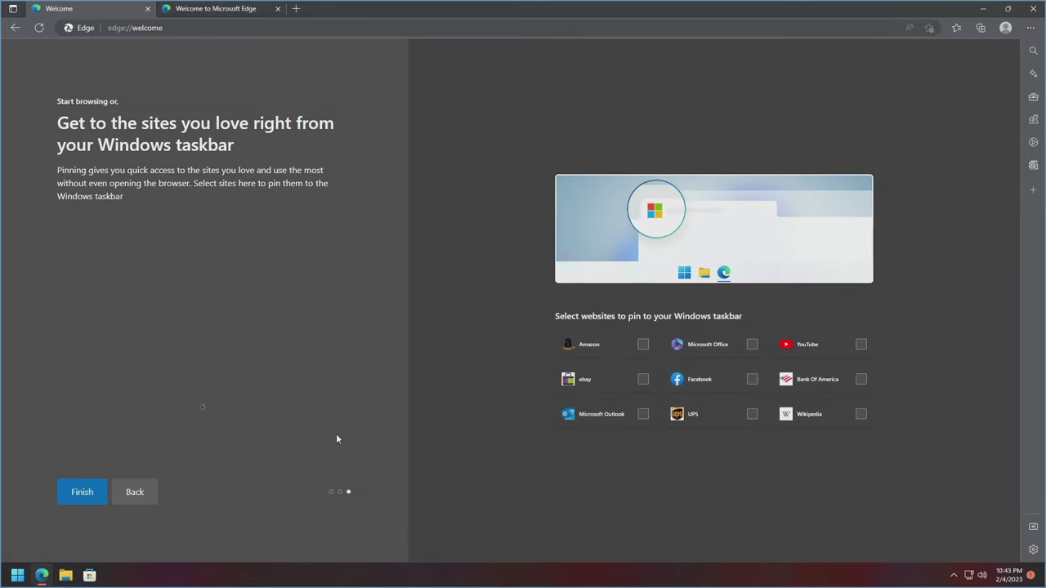
left_click(84, 494)
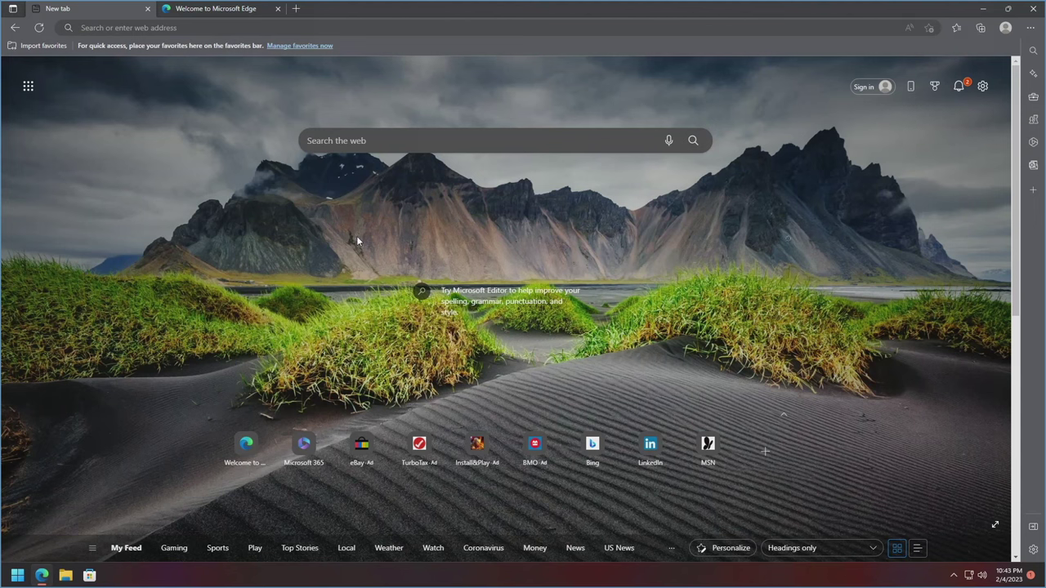
- Set the new tab page layout to Focused and hide the Edge sidebar
left_click(984, 87)
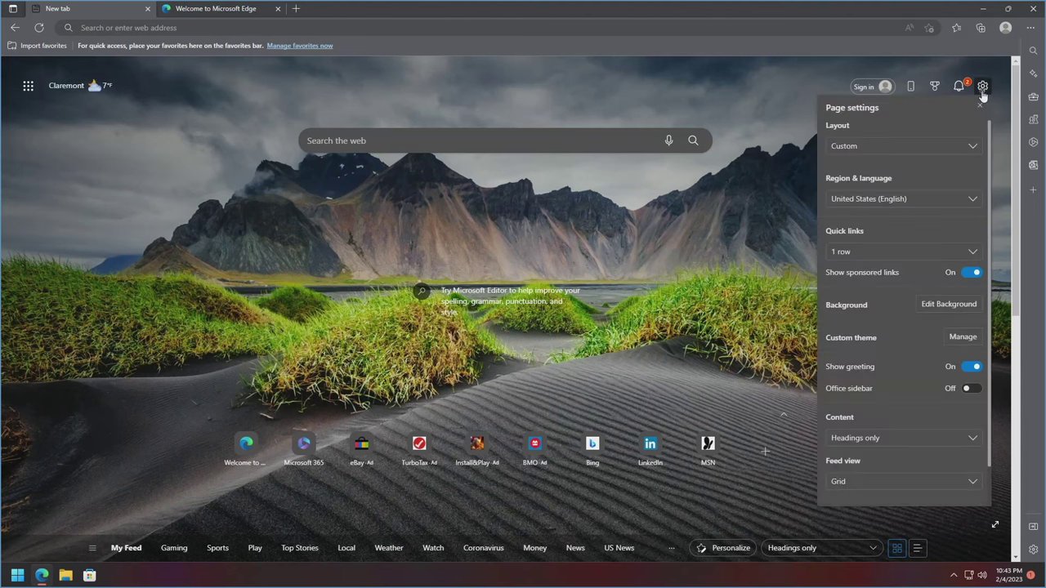
left_click(967, 147)
left_click(871, 166)
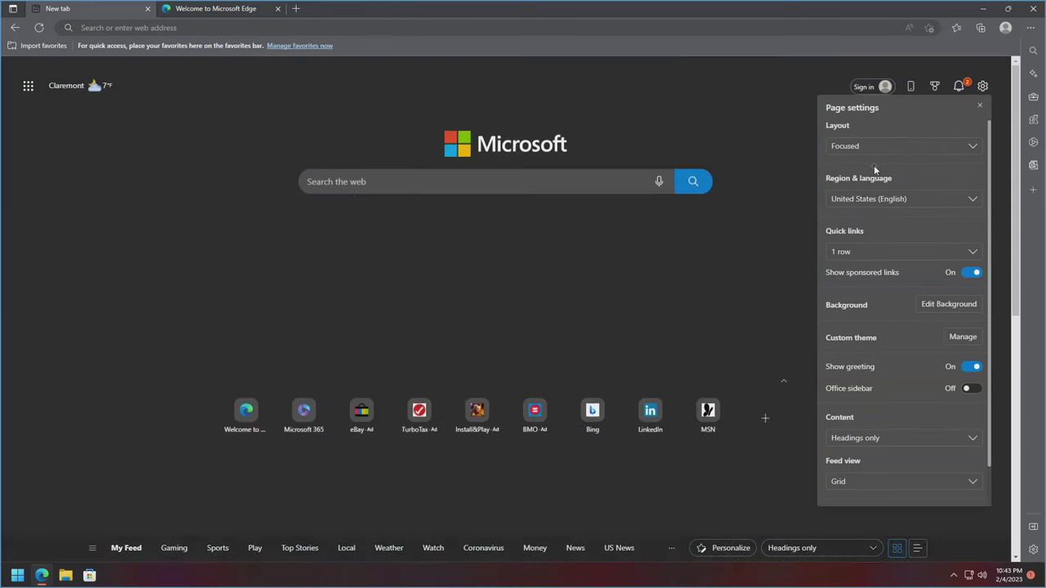
left_click(675, 125)
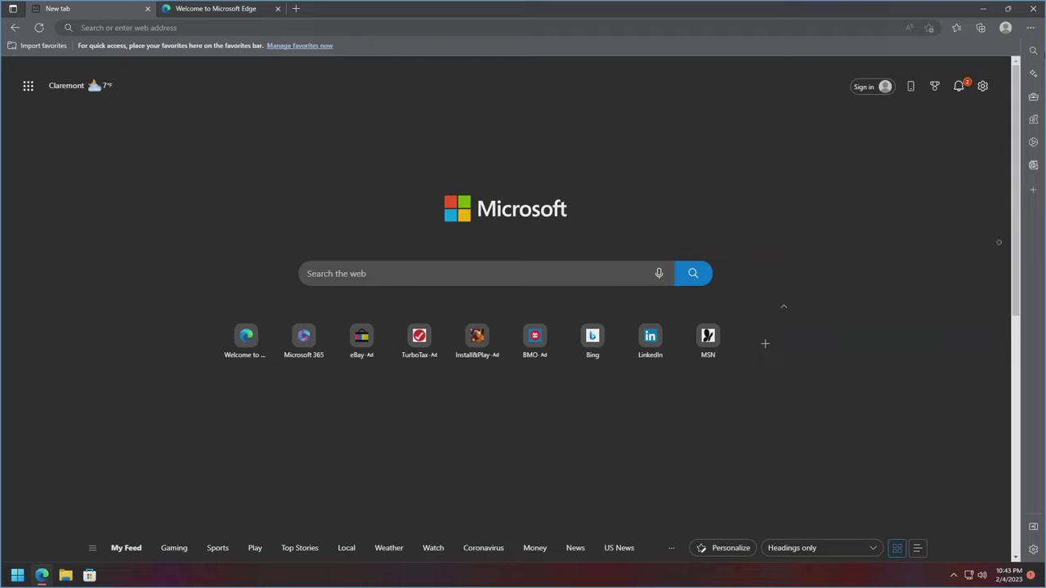
left_click(1034, 528)
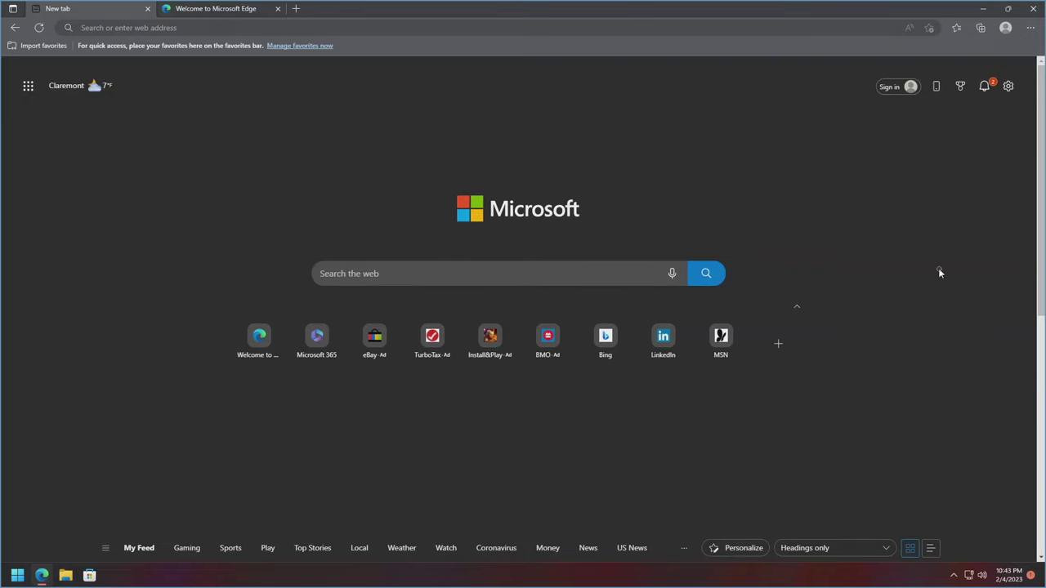
- Turn off Startup boost and background extensions and apps in Edge's System and performance settings, and close the browser
left_click(1030, 30)
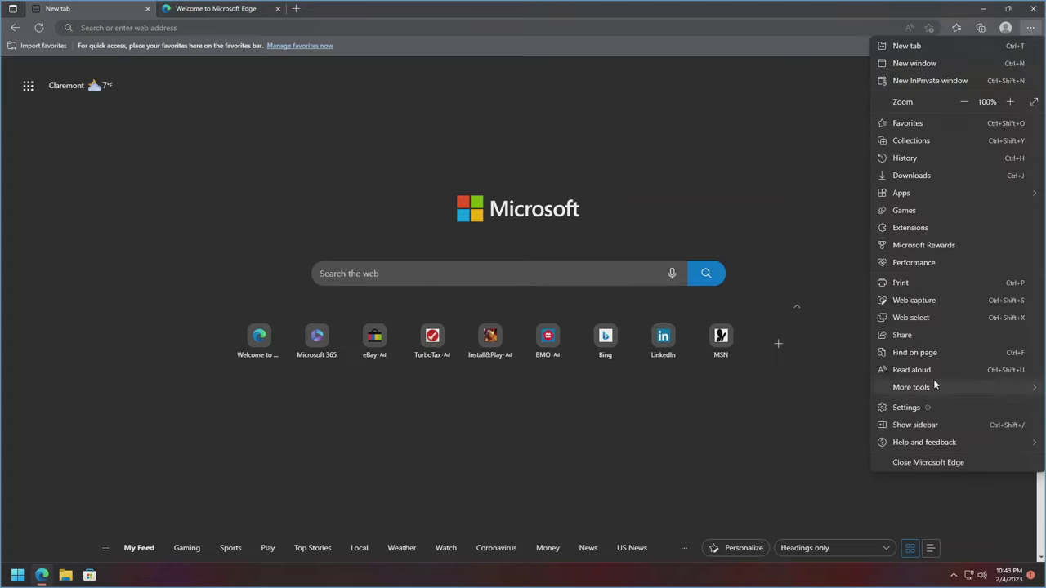
left_click(927, 406)
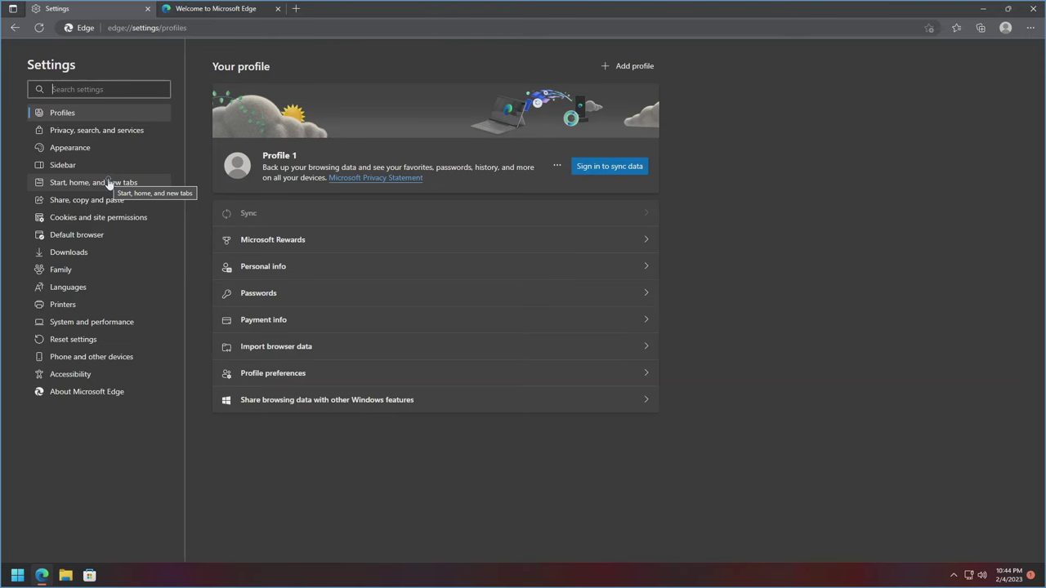
left_click(110, 323)
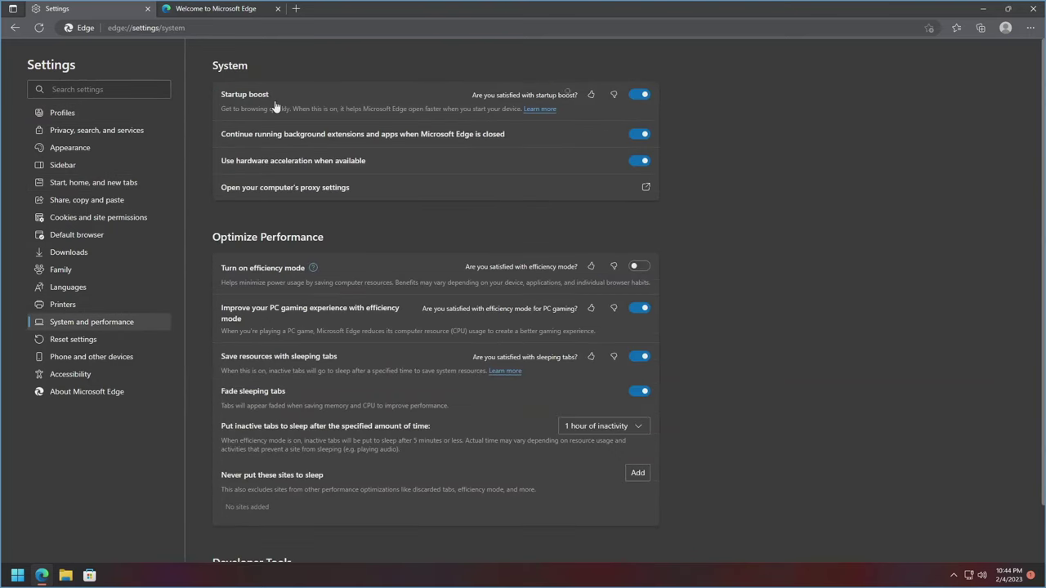
left_click(639, 99)
left_click(644, 134)
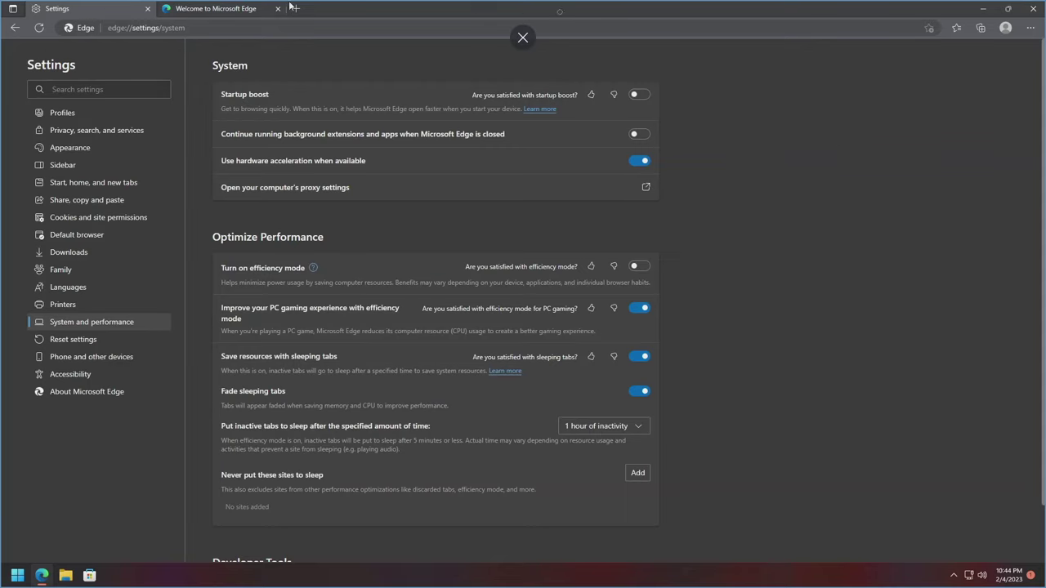
left_click(1032, 10)
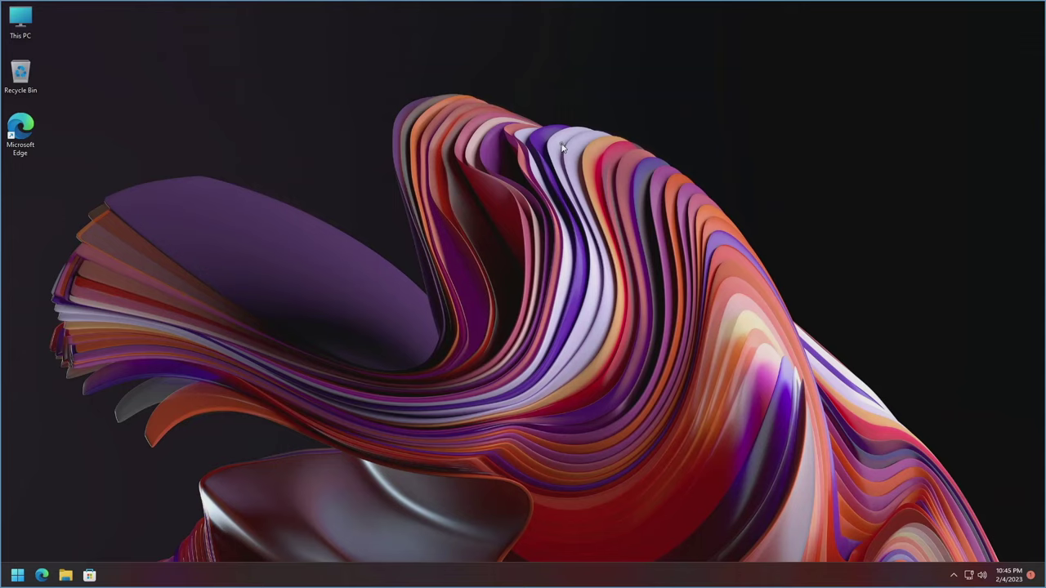
- Check which startup apps are enabled in Task Manager and close it
right_click(340, 572)
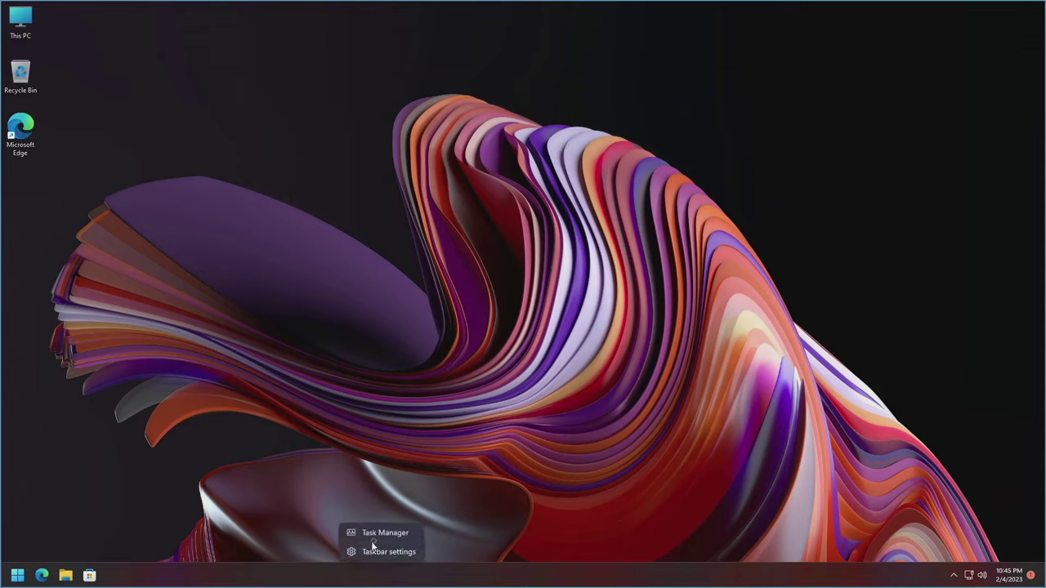
left_click(372, 530)
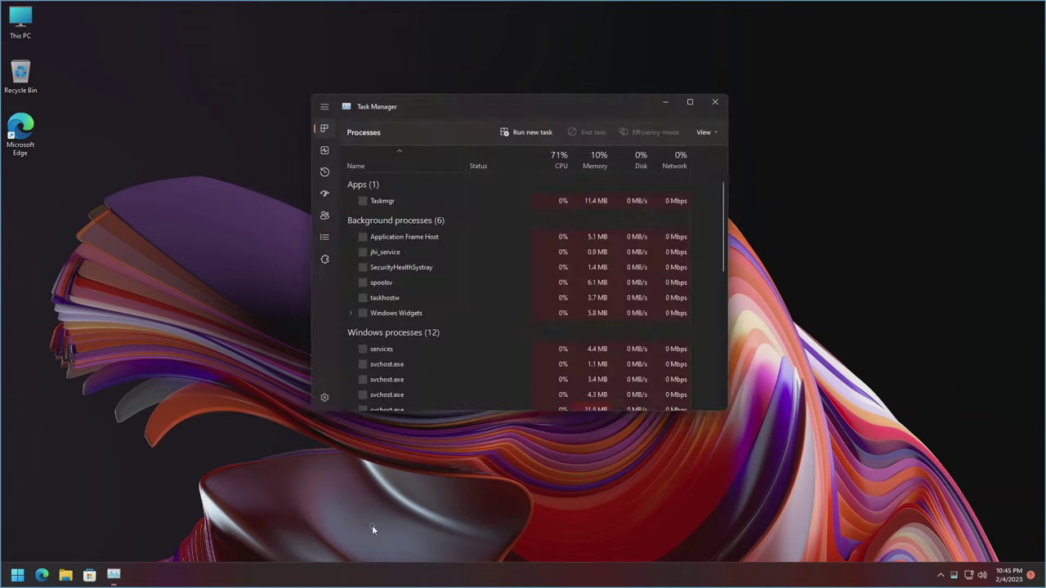
left_click(321, 193)
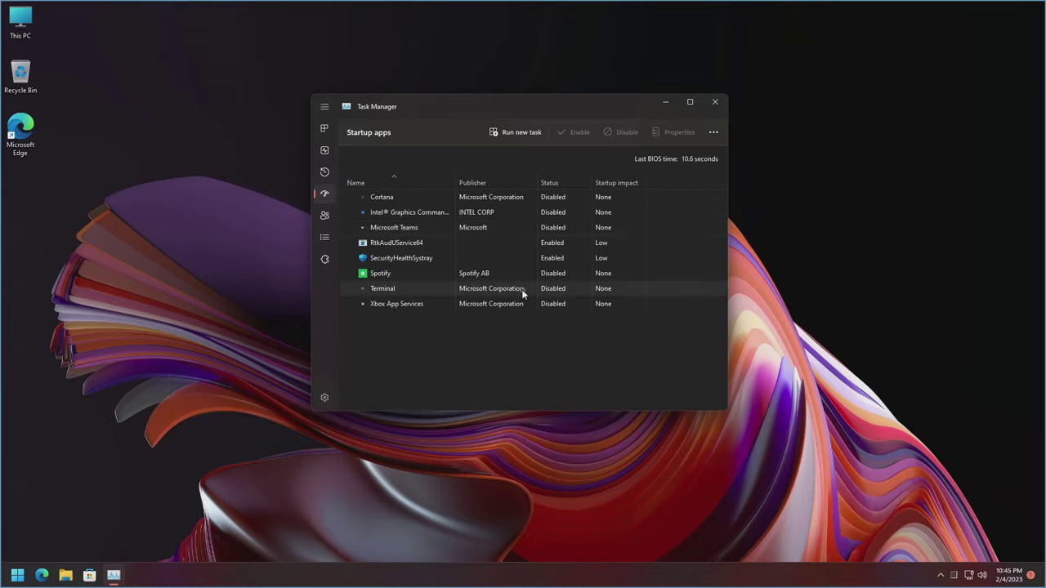
left_click(722, 101)
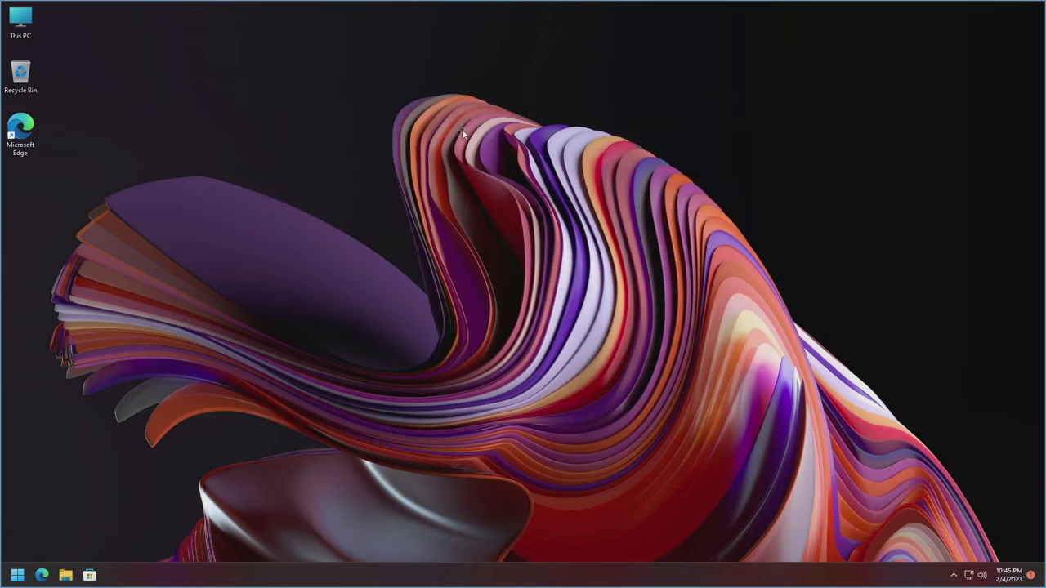
- Find Disk Cleanup's file location, create a shortcut to it on the desktop and close the Windows Tools folder
left_click(17, 576)
type("disk")
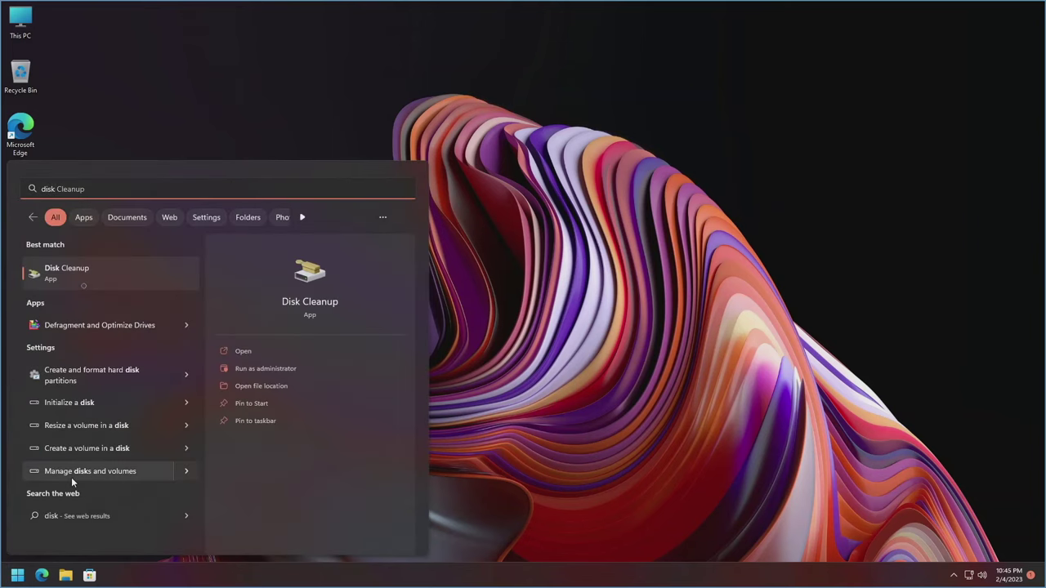
left_click(245, 384)
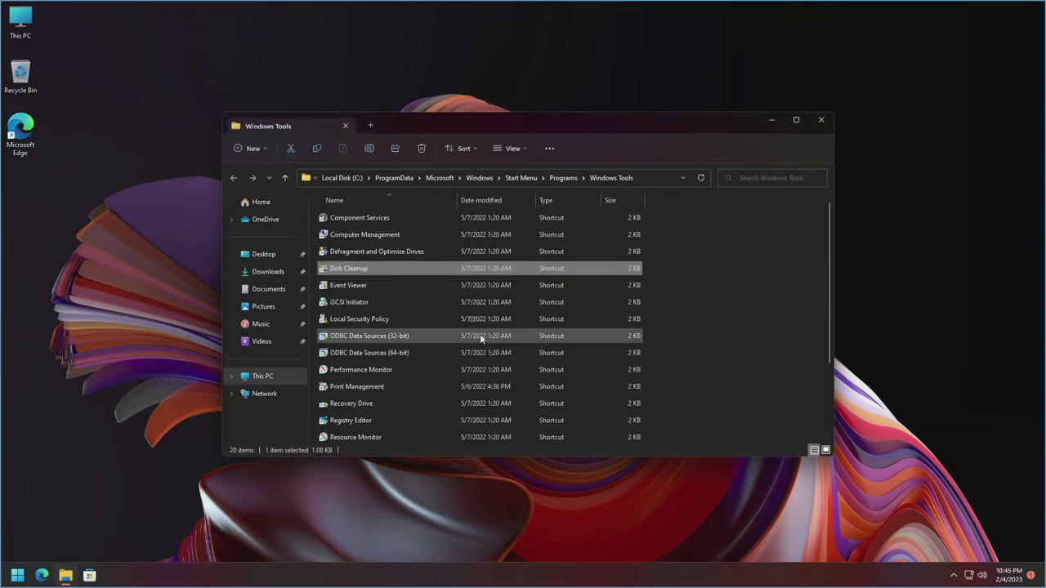
right_click(421, 274)
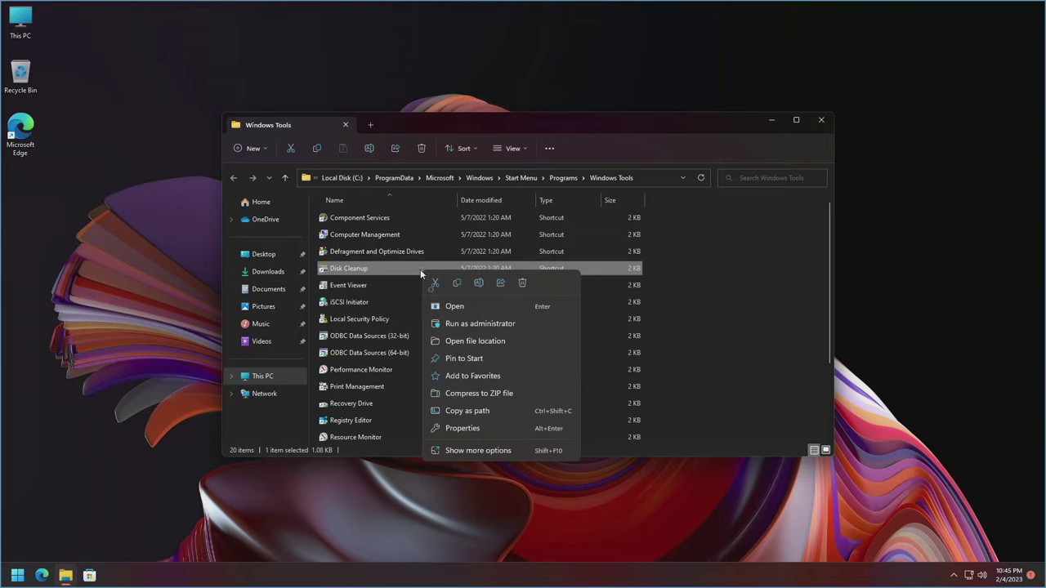
left_click(463, 451)
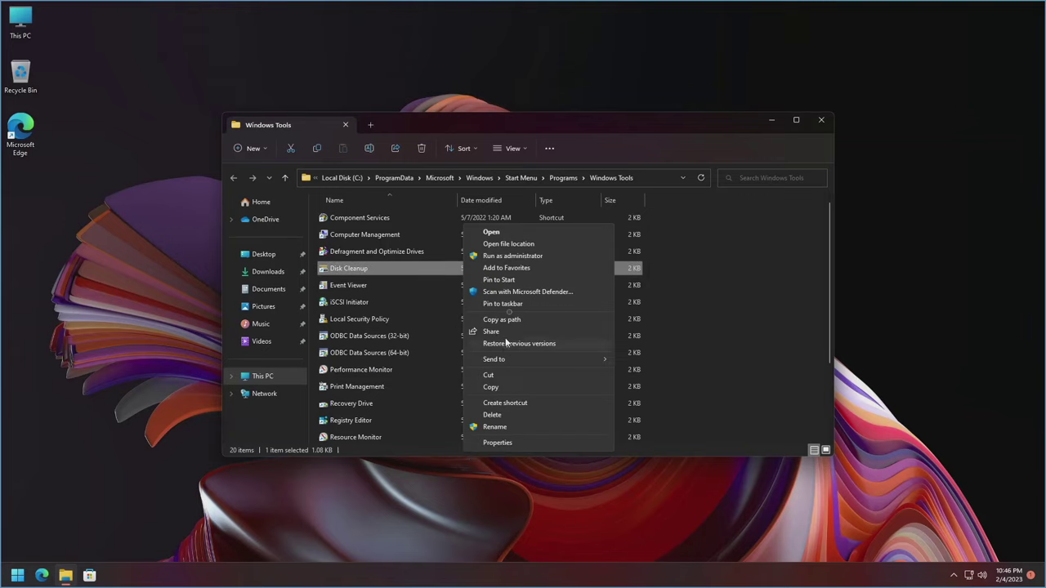
left_click(513, 404)
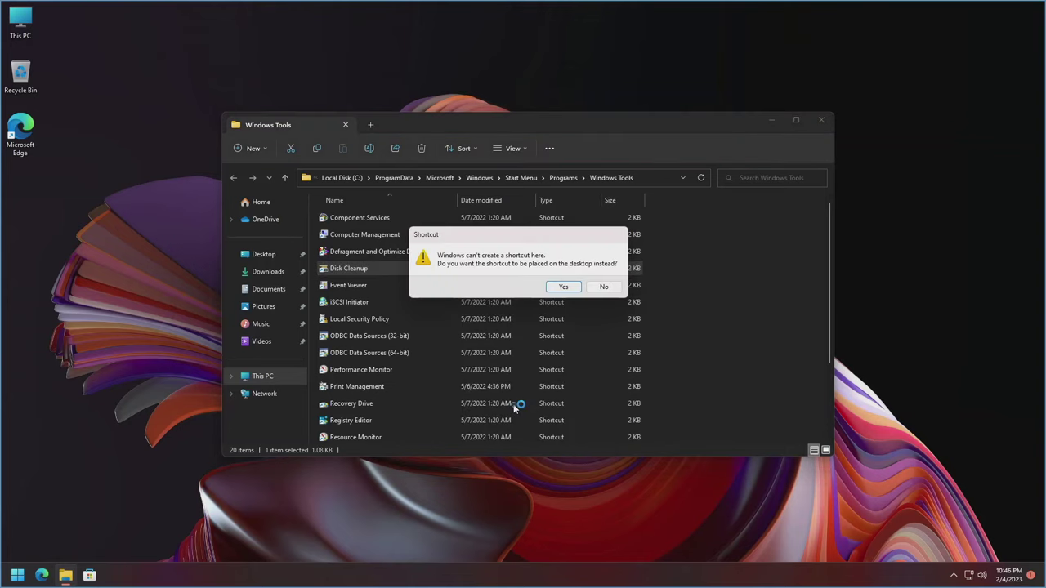
left_click(561, 288)
left_click(819, 123)
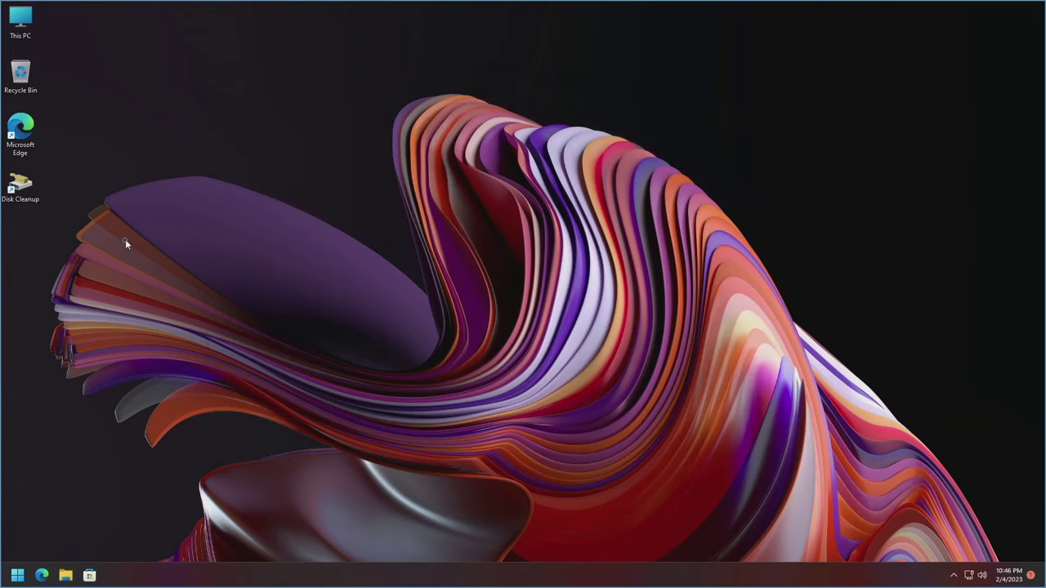
- Run Disk Cleanup as administrator from its desktop shortcut and select every file category for deletion on drive C:
right_click(30, 198)
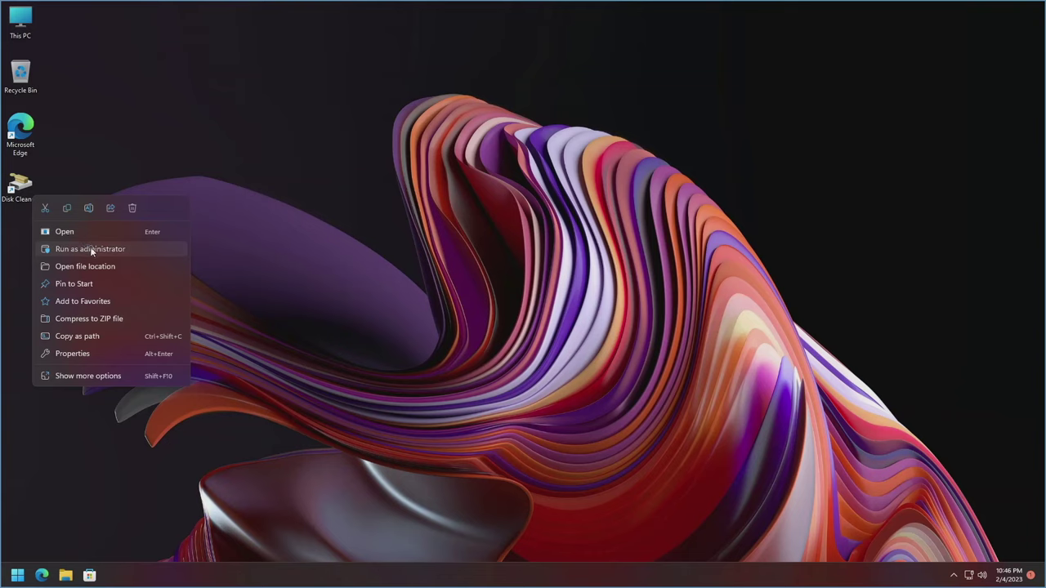
left_click(90, 248)
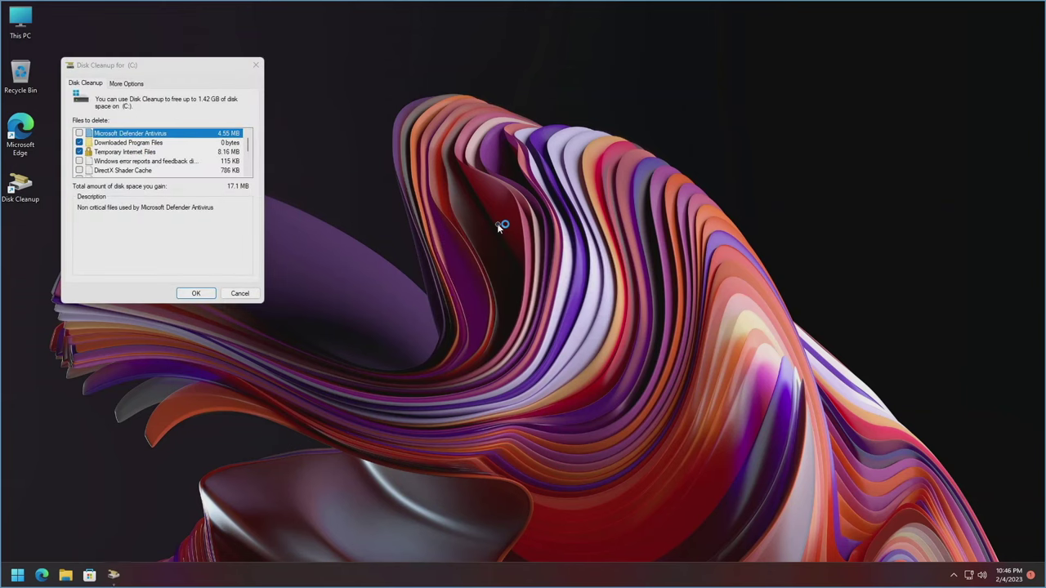
left_click(80, 133)
left_click(79, 161)
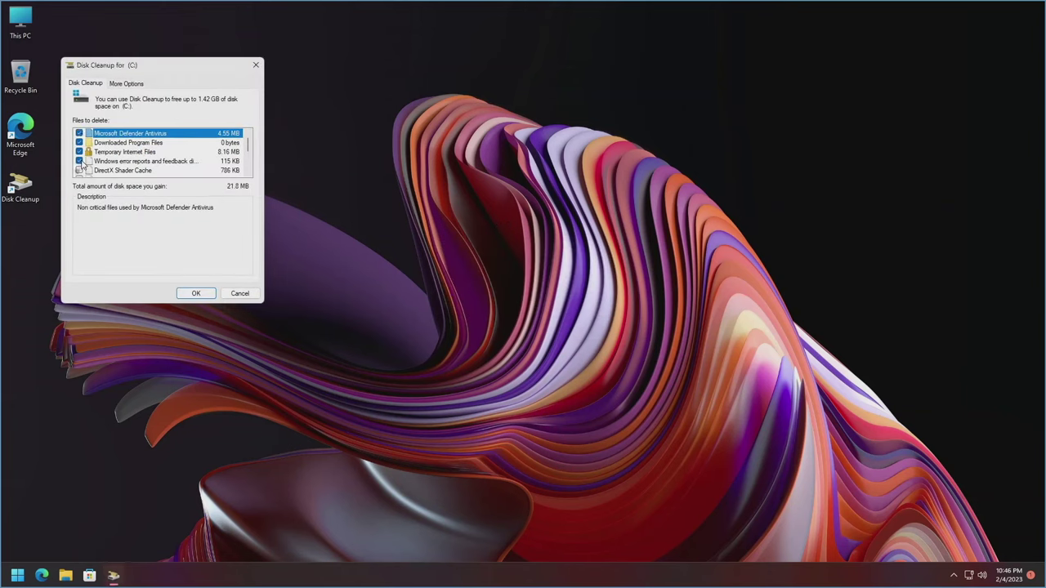
left_click(79, 171)
left_click_drag(248, 153, 250, 163)
left_click(80, 161)
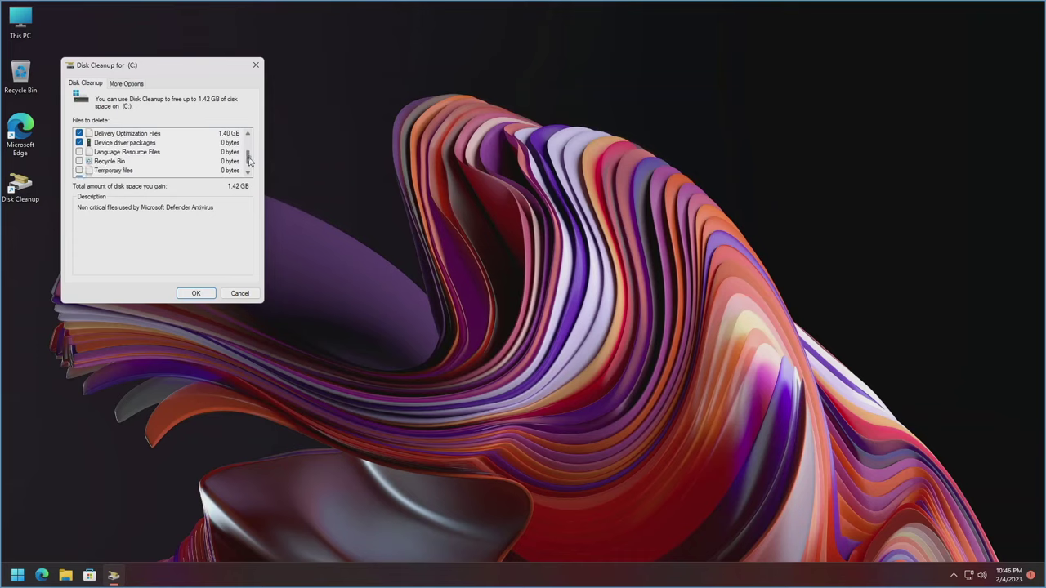
left_click(80, 152)
left_click(79, 161)
left_click(79, 170)
scroll(250, 167, "down", 1)
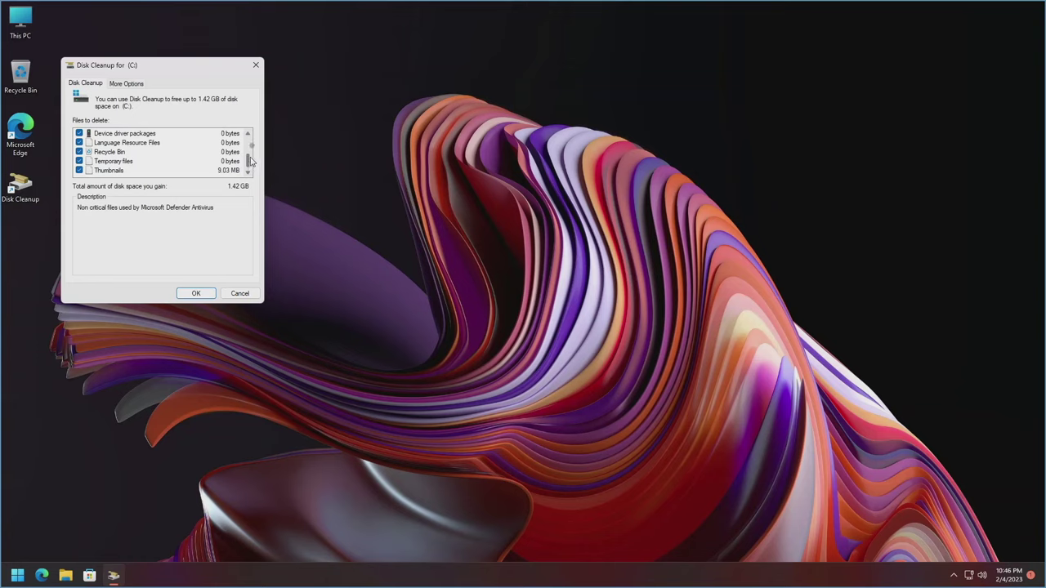
left_click_drag(250, 161, 250, 139)
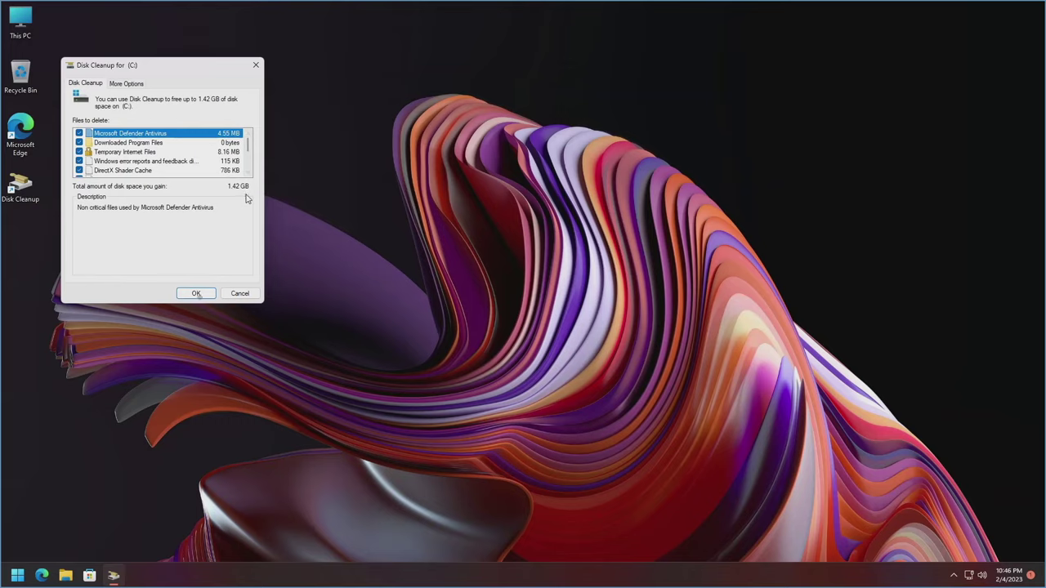
- Recheck the selected file categories and start the cleanup, confirming permanent deletion of the files
left_click(197, 294)
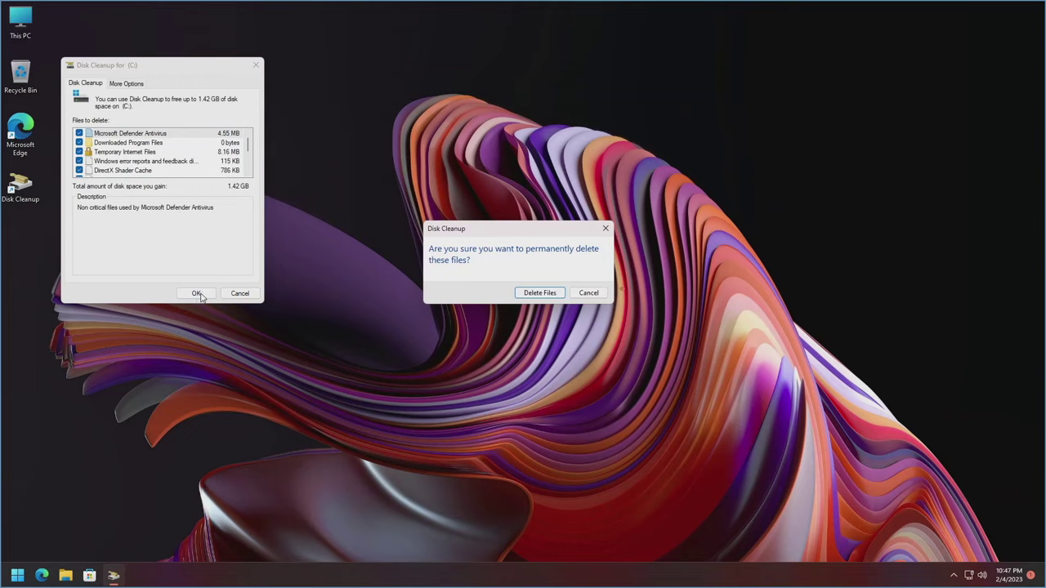
left_click(588, 293)
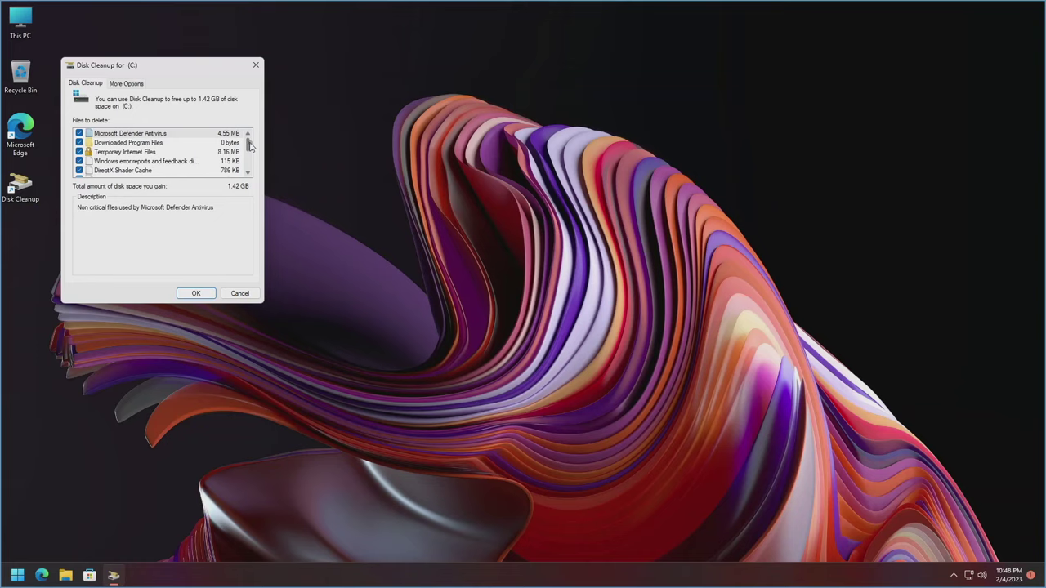
scroll(249, 145, "down", 3)
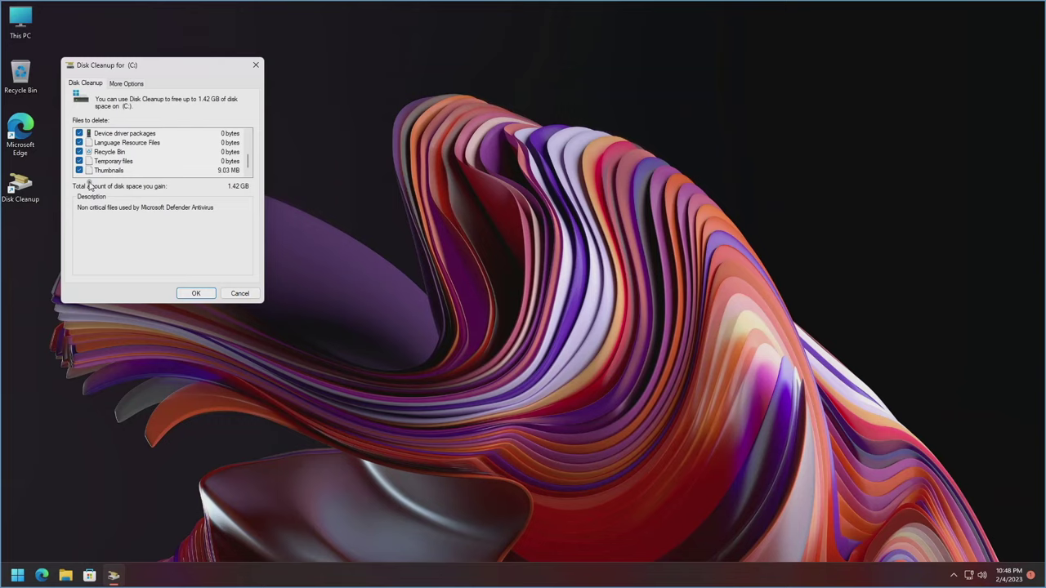
left_click(194, 295)
left_click(544, 296)
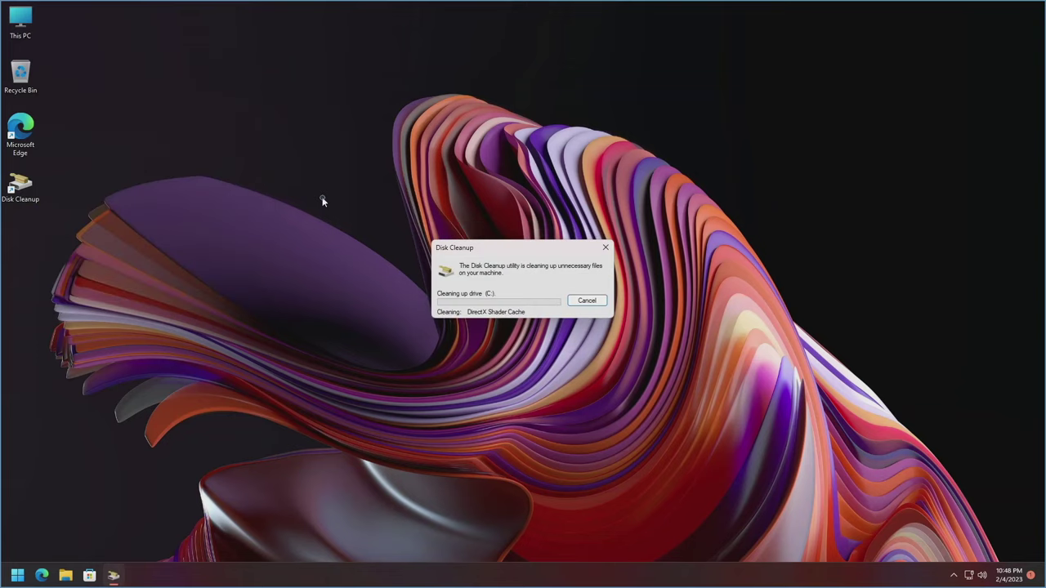